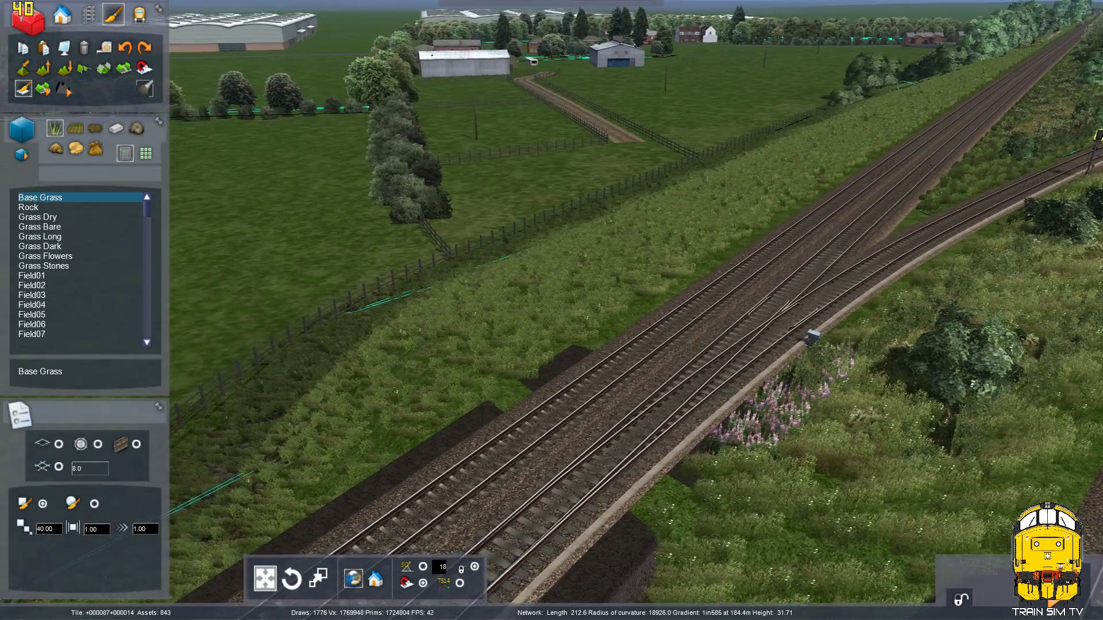
Examine the grassy embankment, the track junction and the adjoining fields from several heights and angles.
key(Left)
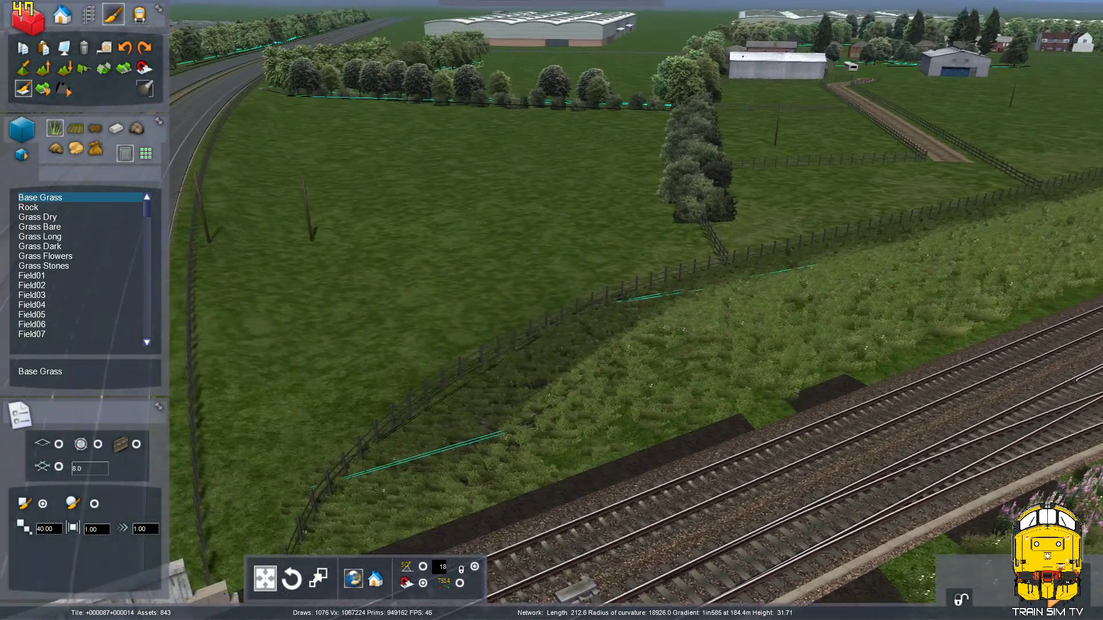
key(Right)
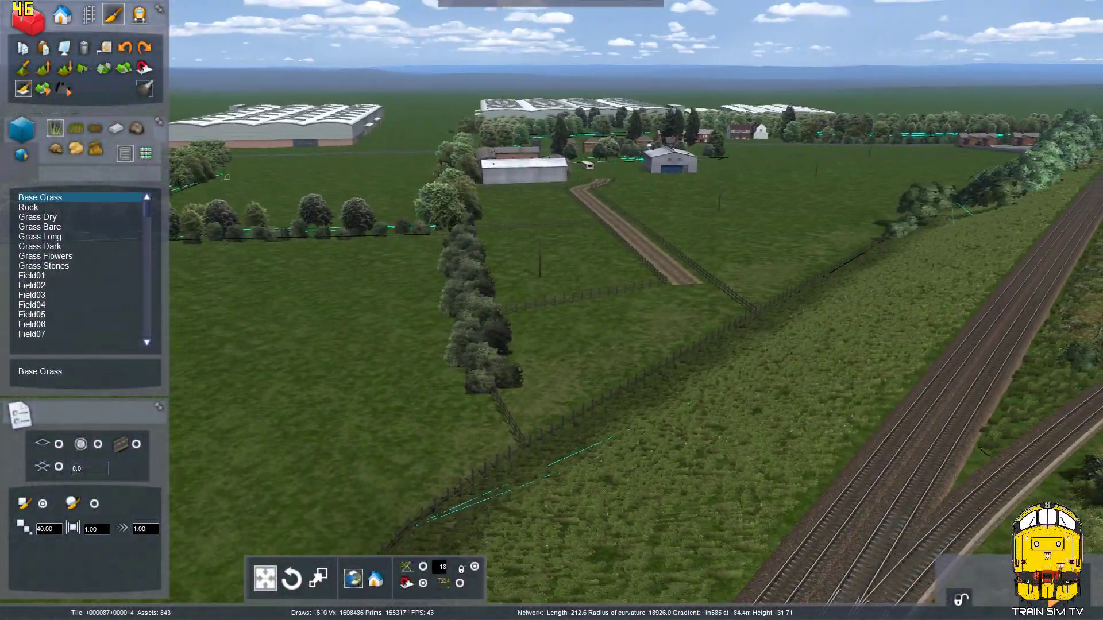
key(Right)
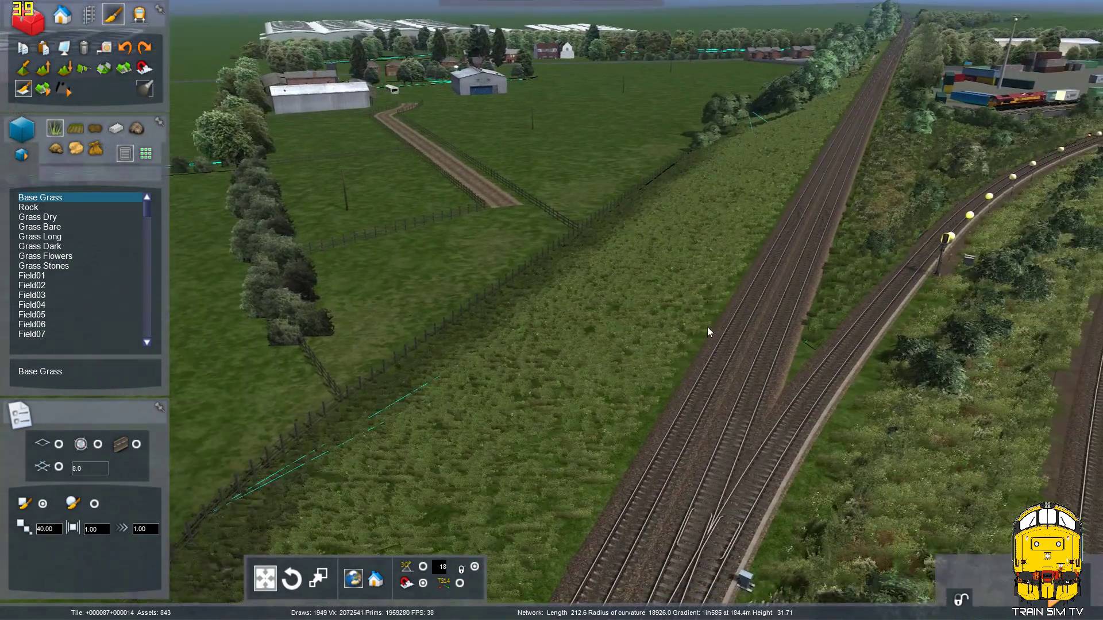
key(Right)
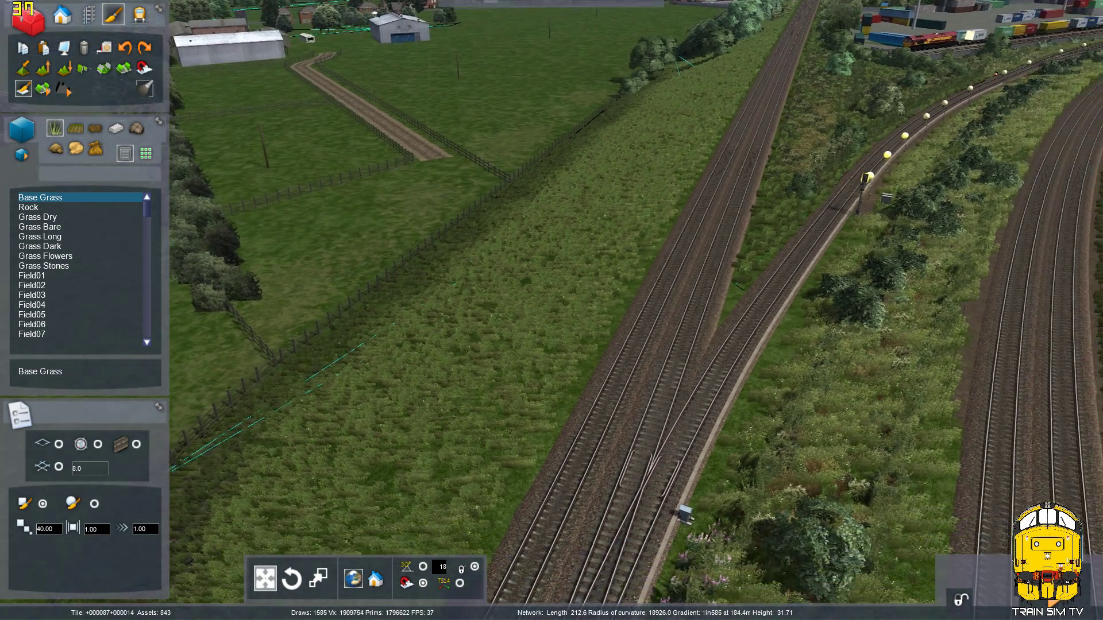
key(Left)
right_drag(662, 406, 953, 473)
scroll(732, 360, down, 3)
scroll(850, 384, up, 4)
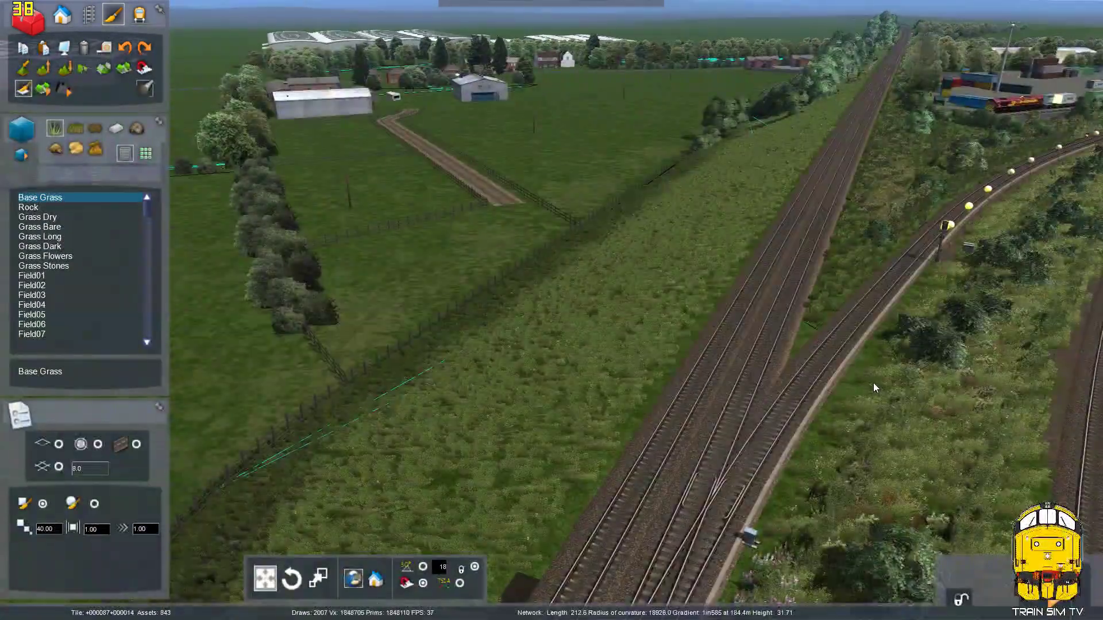
right_drag(699, 326, 731, 385)
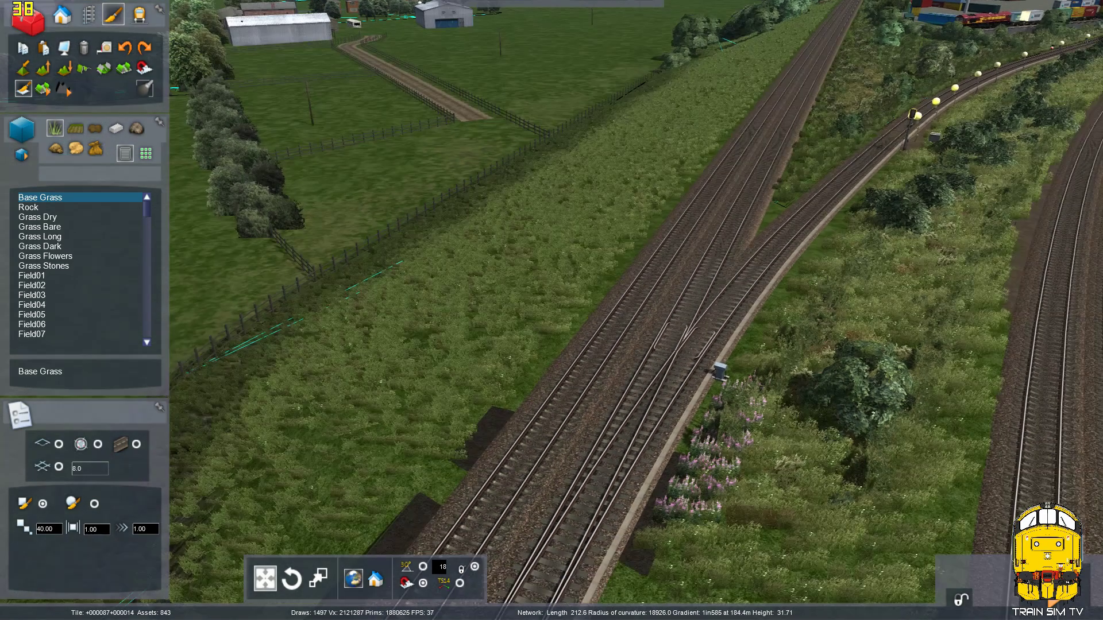
key(Up)
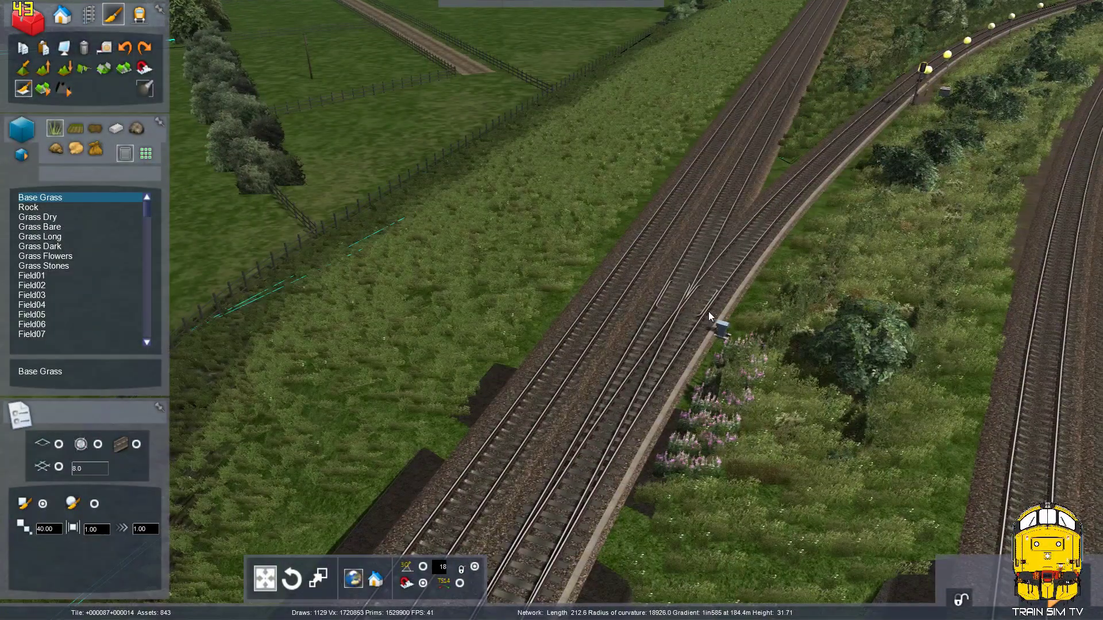
right_drag(708, 312, 754, 113)
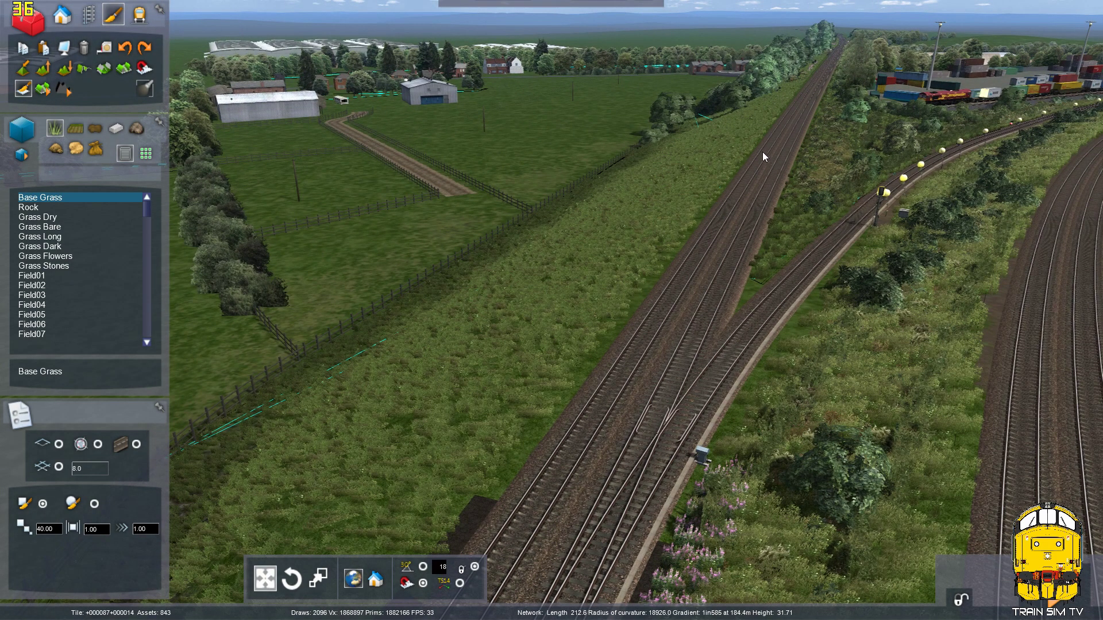
right_drag(768, 225, 726, 221)
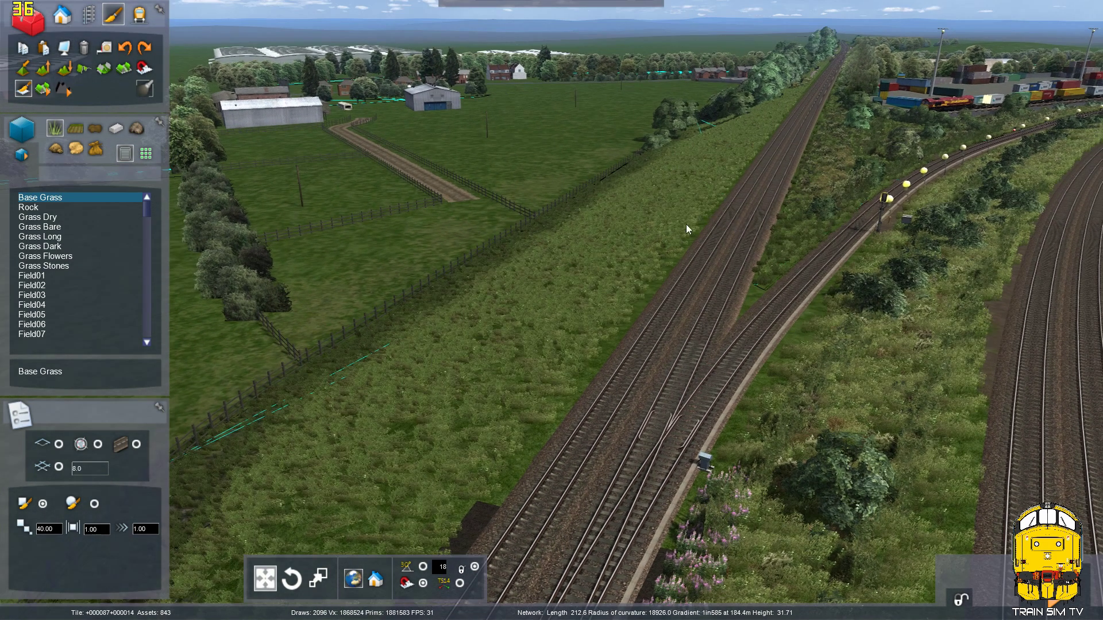
key(Down)
key(Up)
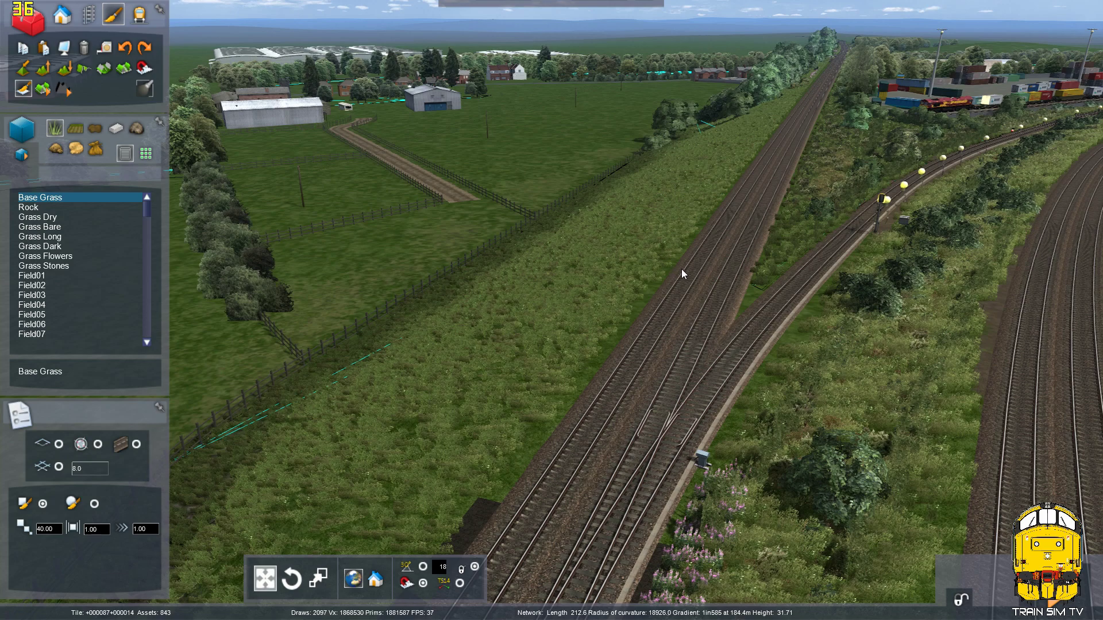
key(Right)
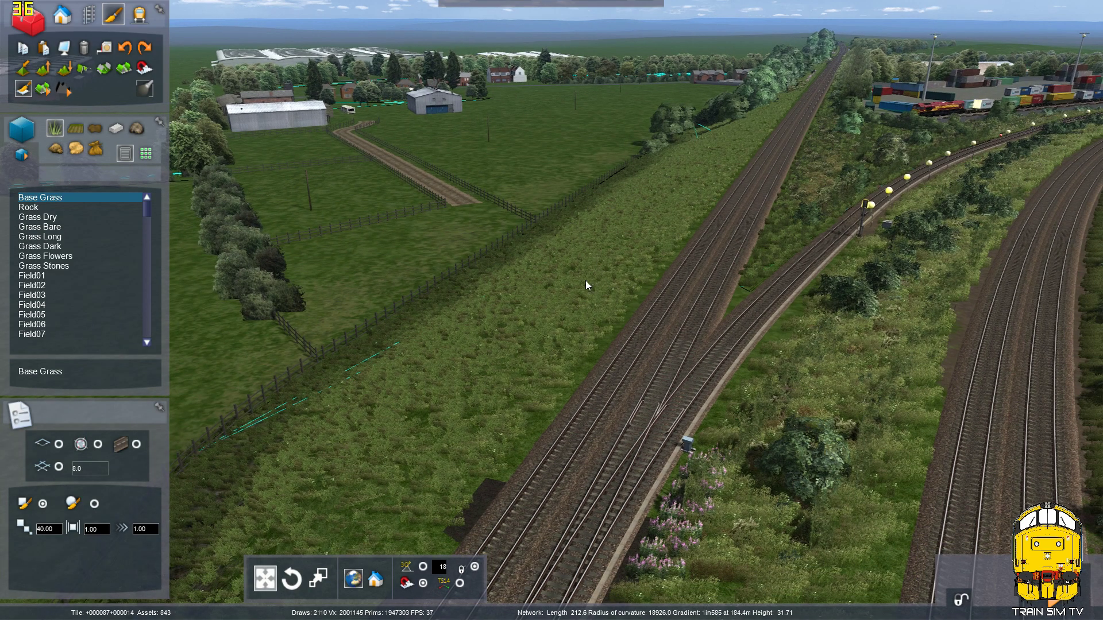
right_drag(573, 261, 558, 263)
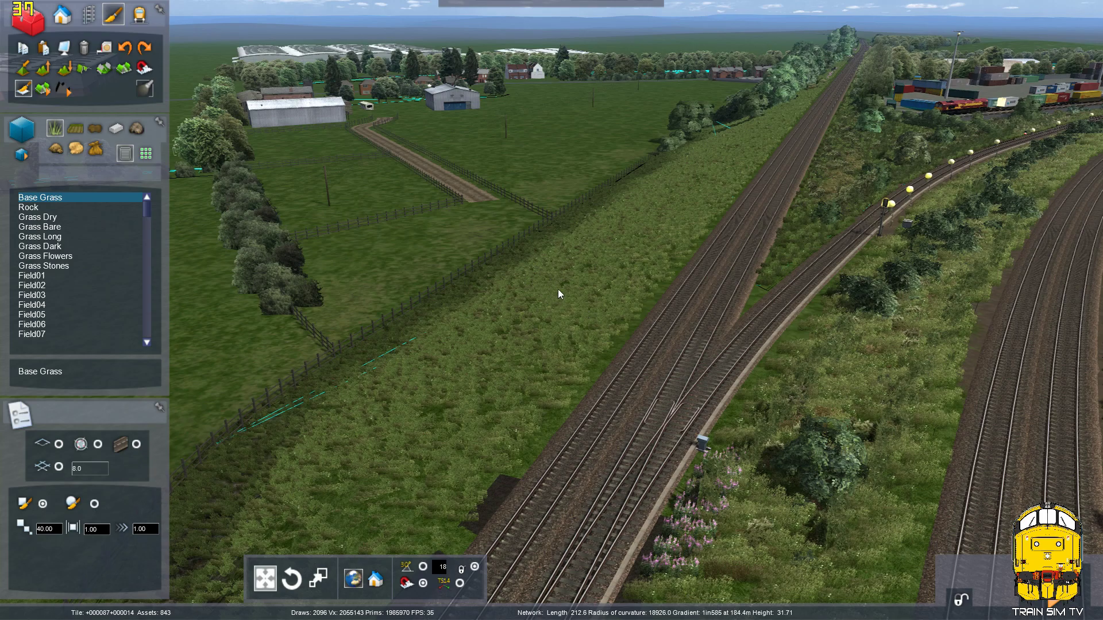
right_drag(624, 257, 624, 207)
scroll(620, 245, up, 3)
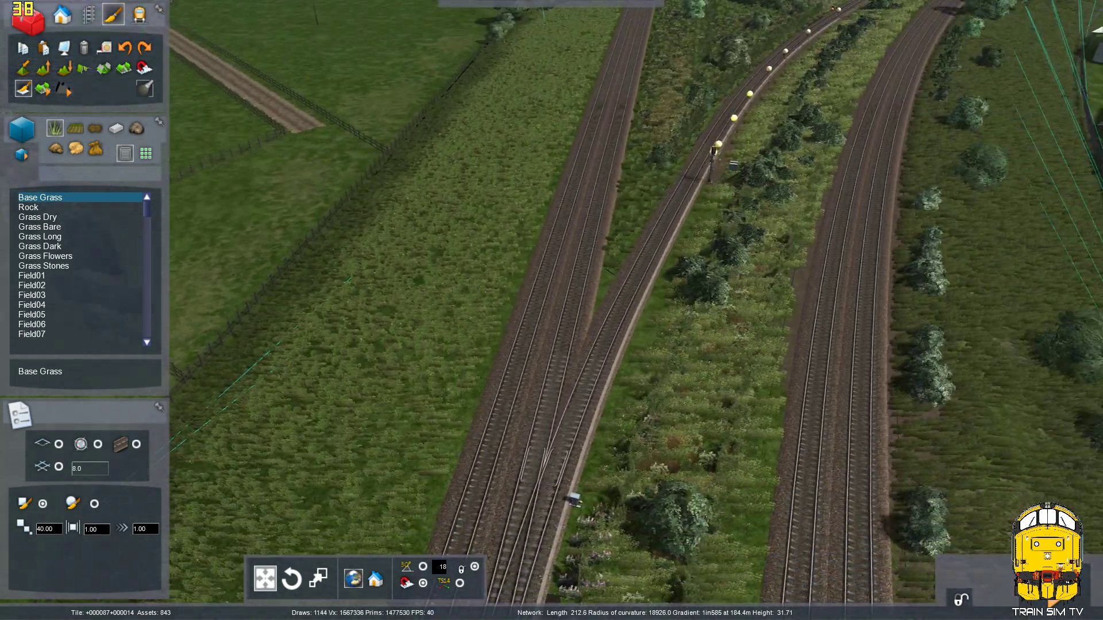
scroll(544, 367, down, 5)
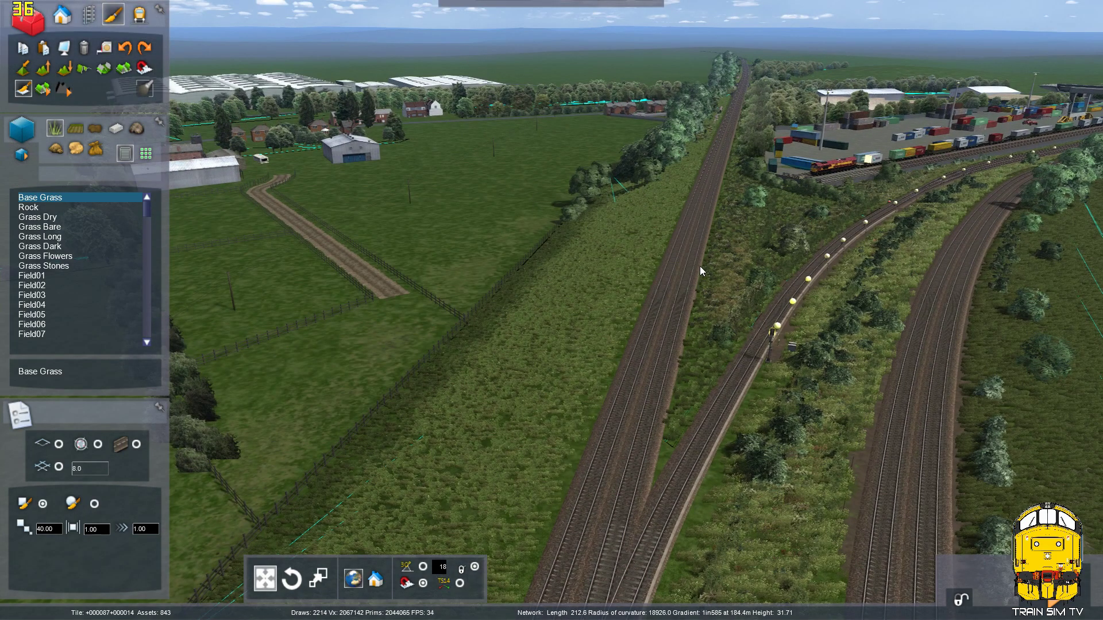
scroll(718, 210, up, 3)
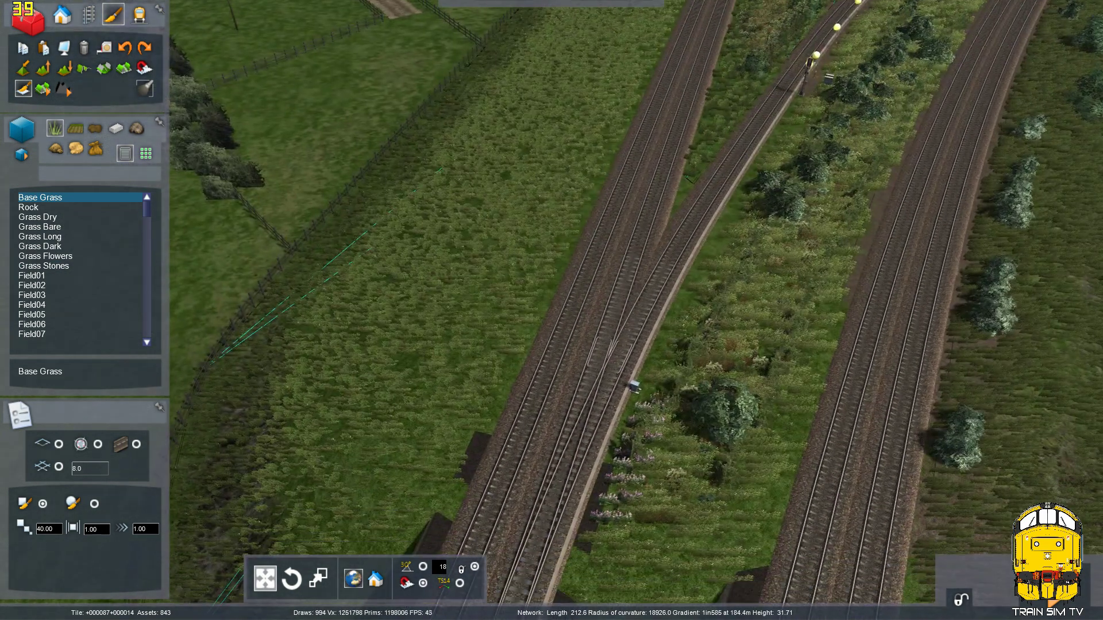
right_drag(675, 275, 501, 136)
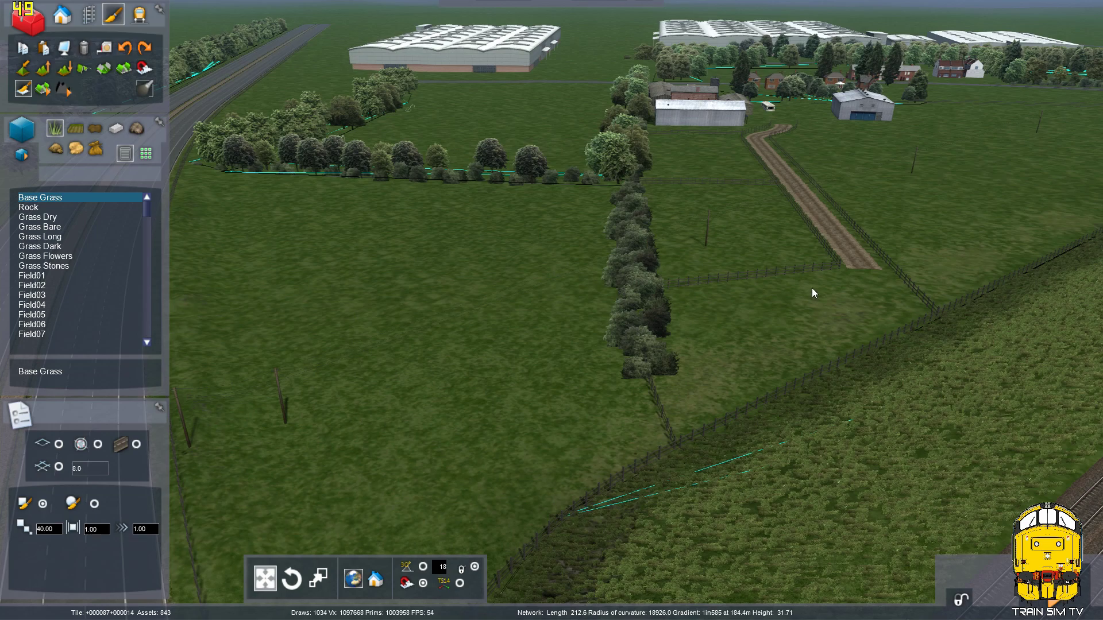
right_drag(732, 304, 756, 307)
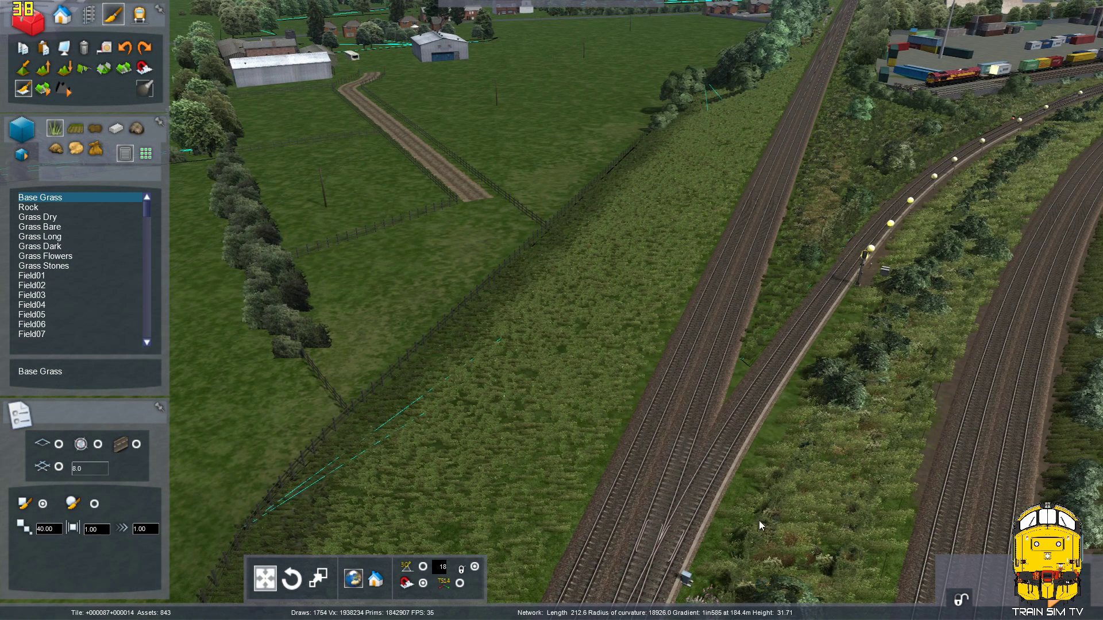
scroll(247, 24, down, 1)
scroll(535, 117, up, 1)
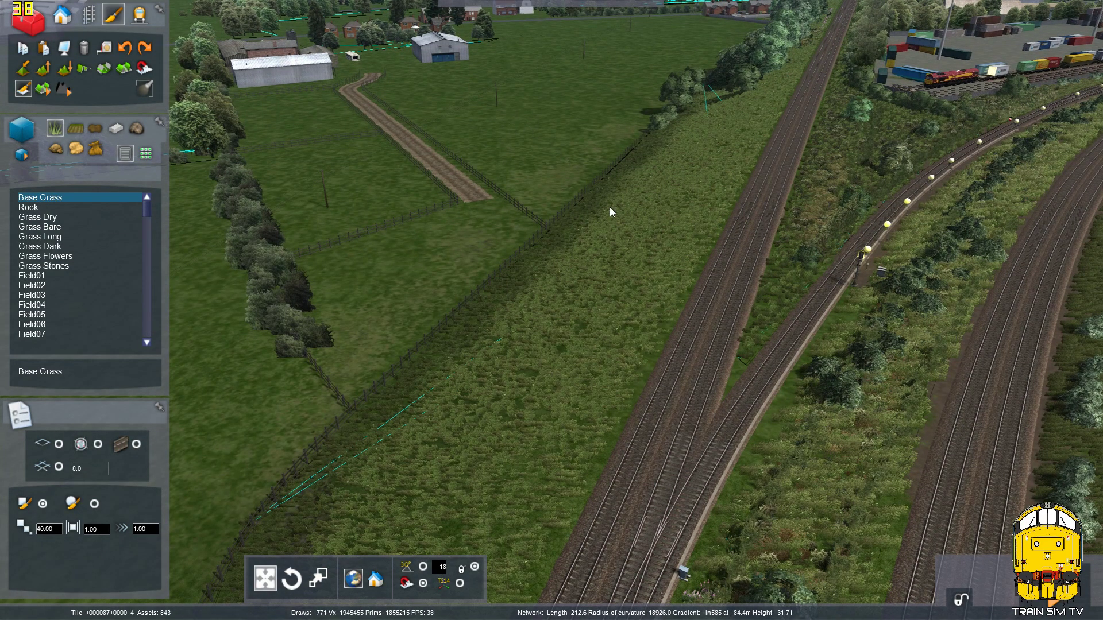
key(Right)
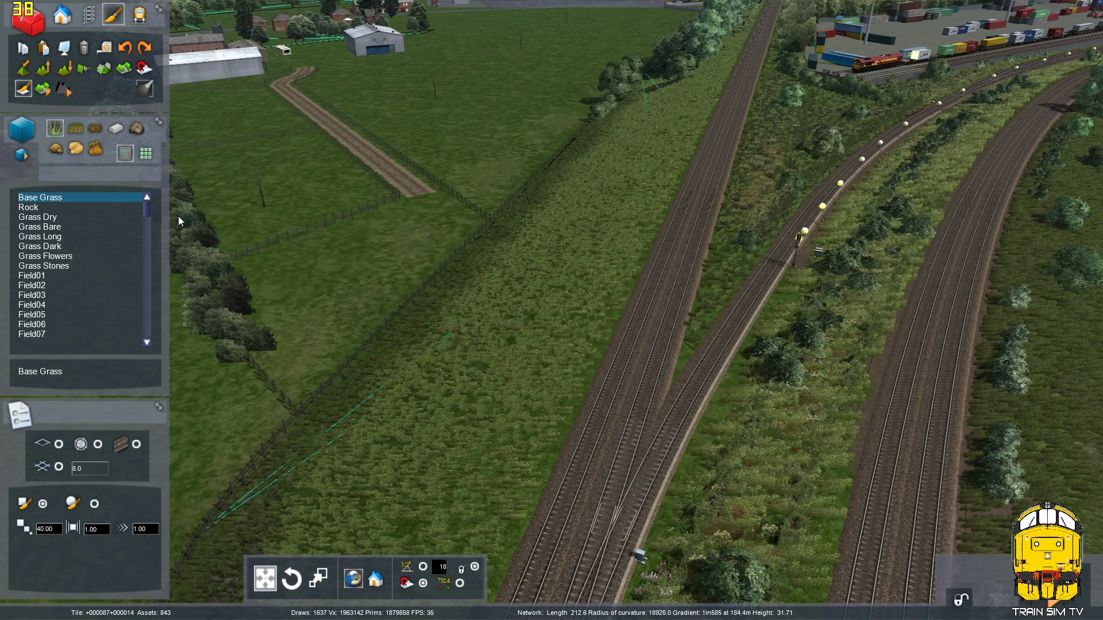
click(51, 237)
right_drag(332, 346, 708, 326)
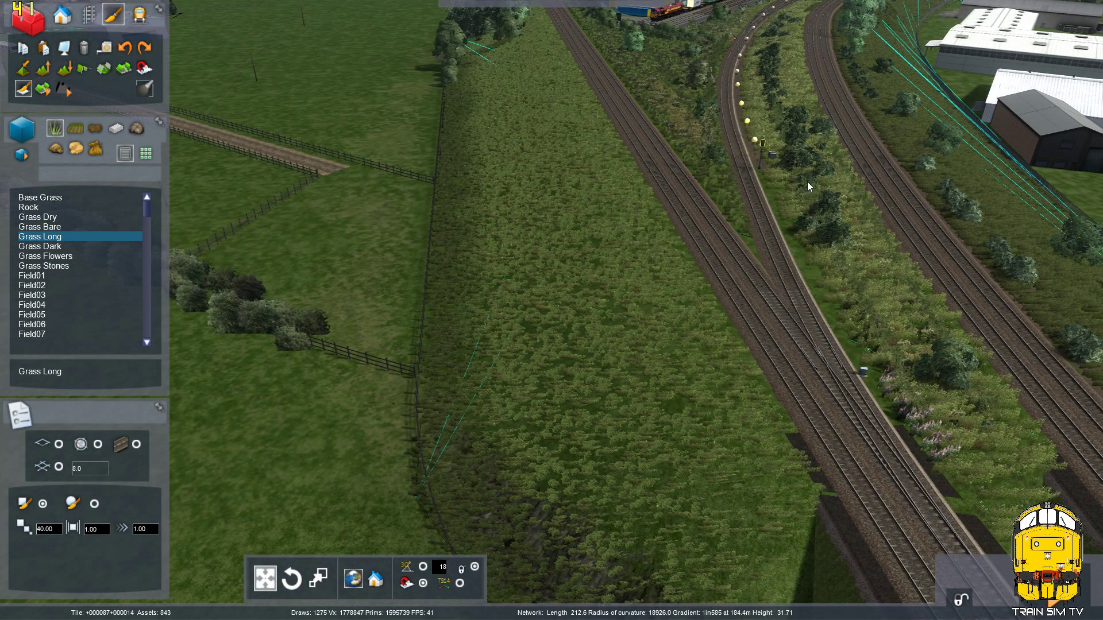
key(Right)
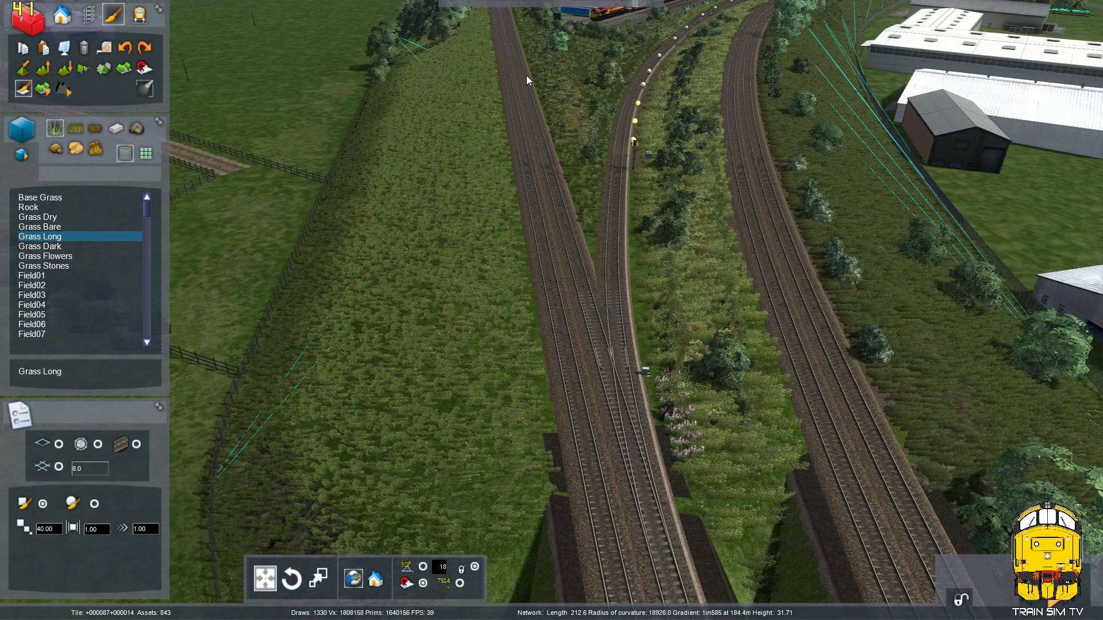
scroll(635, 406, down, 5)
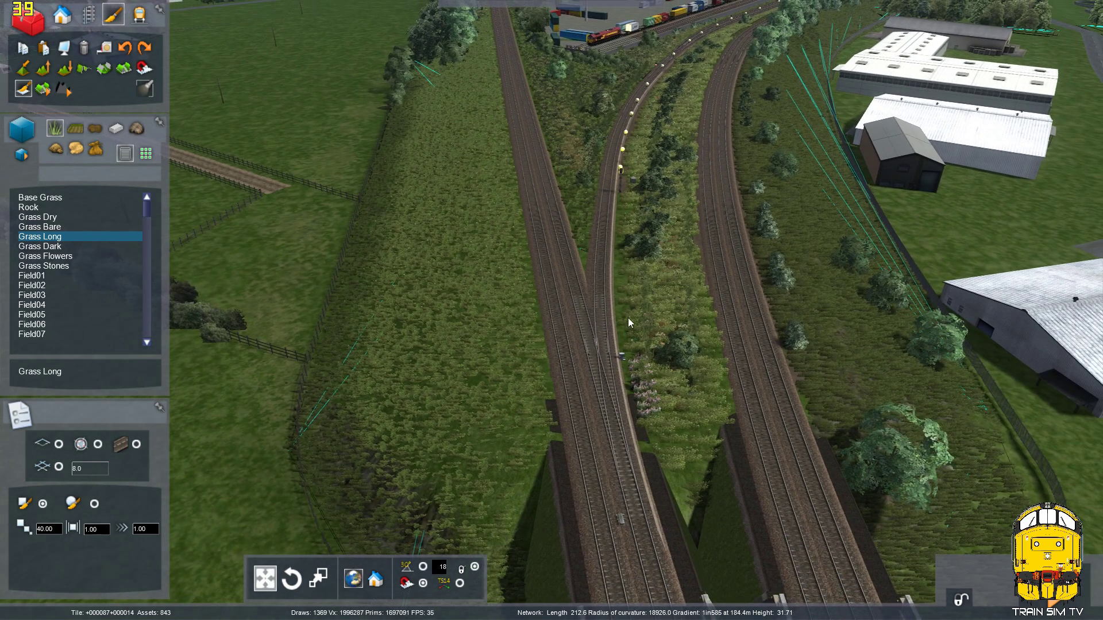
Choose the Grass Dark texture, set the brush size to 60 and paint a patch on the embankment beside the junction.
click(57, 246)
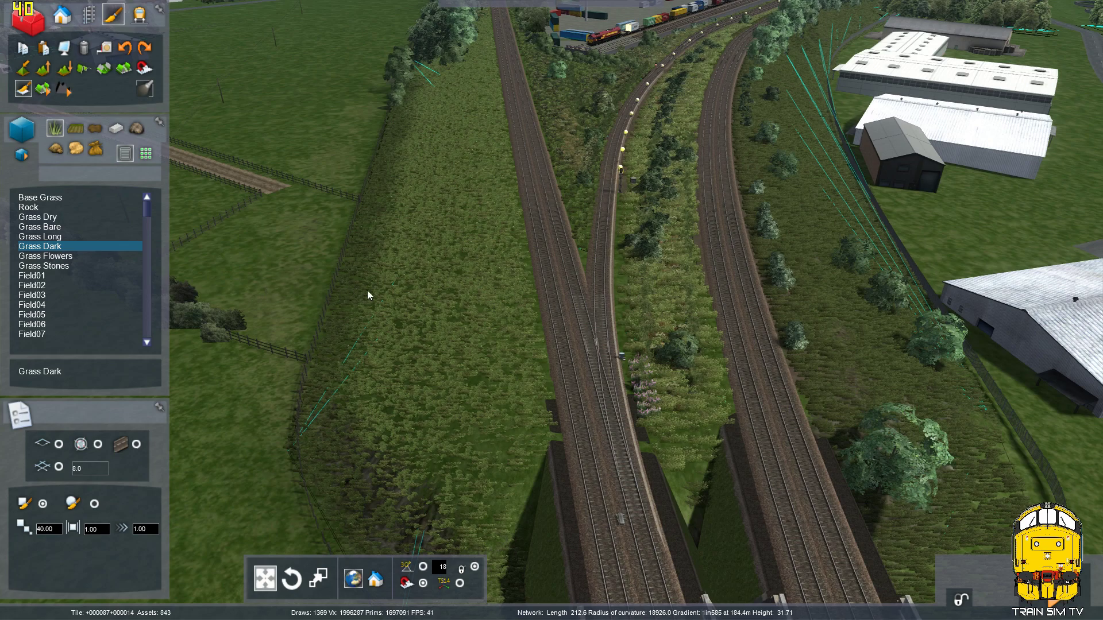
double_click(49, 528)
text(60)
key(Return)
click(528, 363)
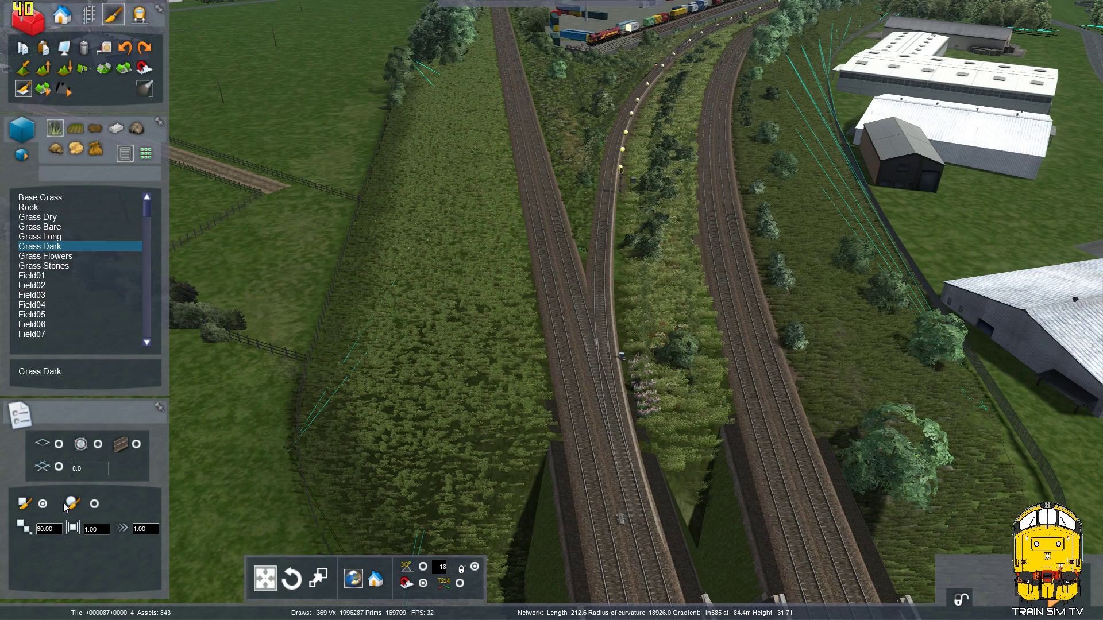
Switch to the round brush and paint Grass Dark along the embankment from the junction towards the container yard.
click(95, 503)
right_drag(632, 276, 603, 322)
scroll(511, 289, down, 3)
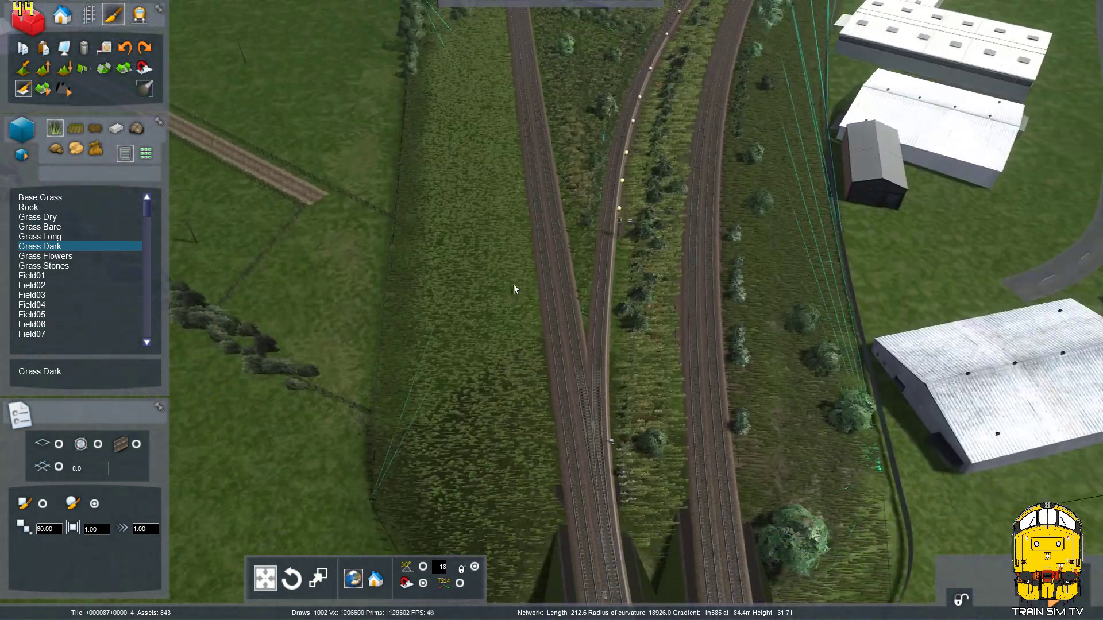
right_drag(549, 155, 533, 100)
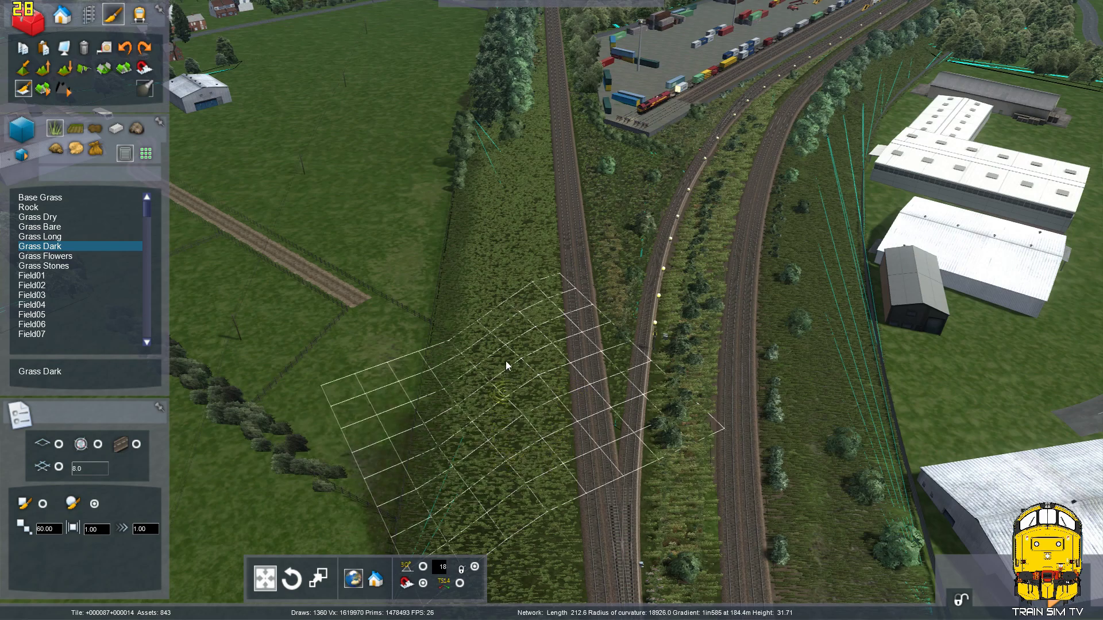
key(Up)
right_drag(535, 231, 516, 312)
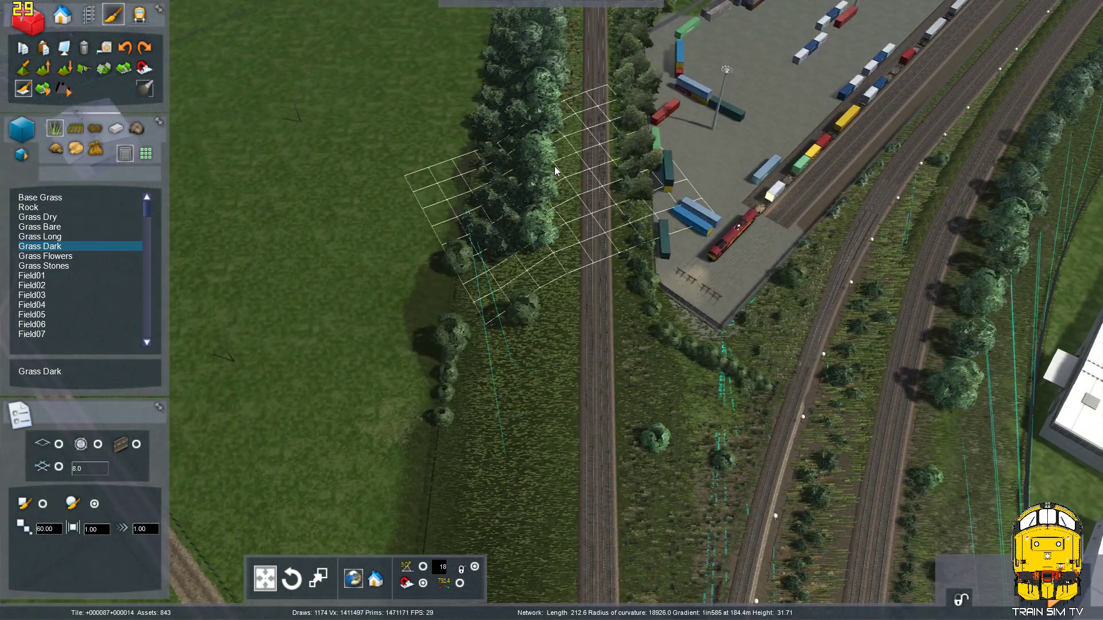
Paint Grass Dark along the tree-lined verge of the main line, past the container yard up to the houses.
mouse_move(559, 86)
right_down()
mouse_move(498, 264)
mouse_move(519, 277)
right_up()
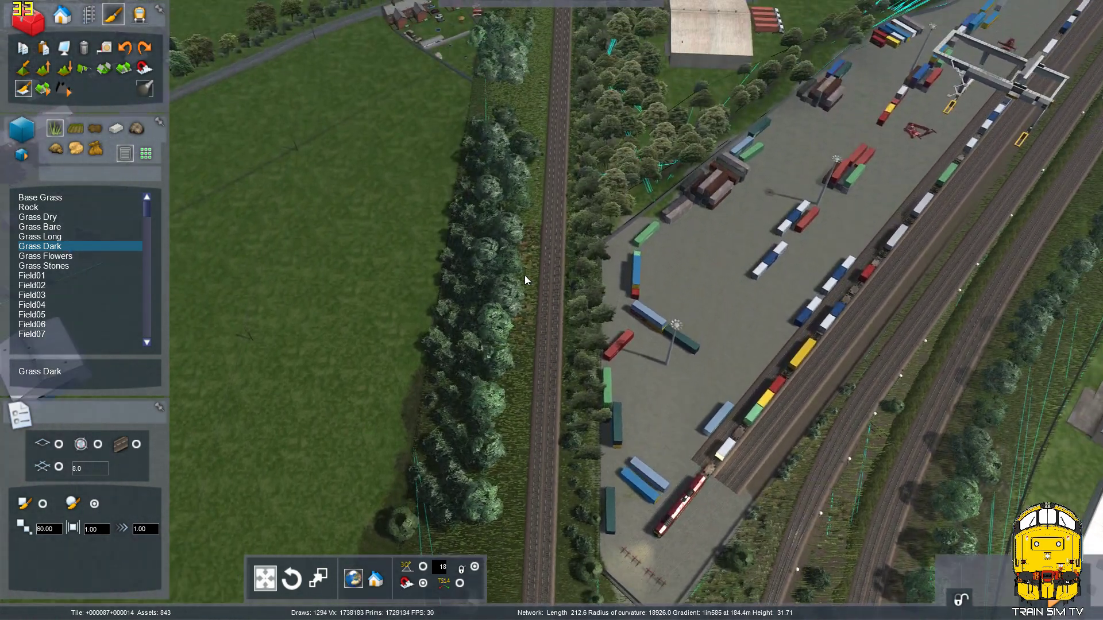
right_drag(547, 150, 531, 431)
scroll(532, 287, up, 5)
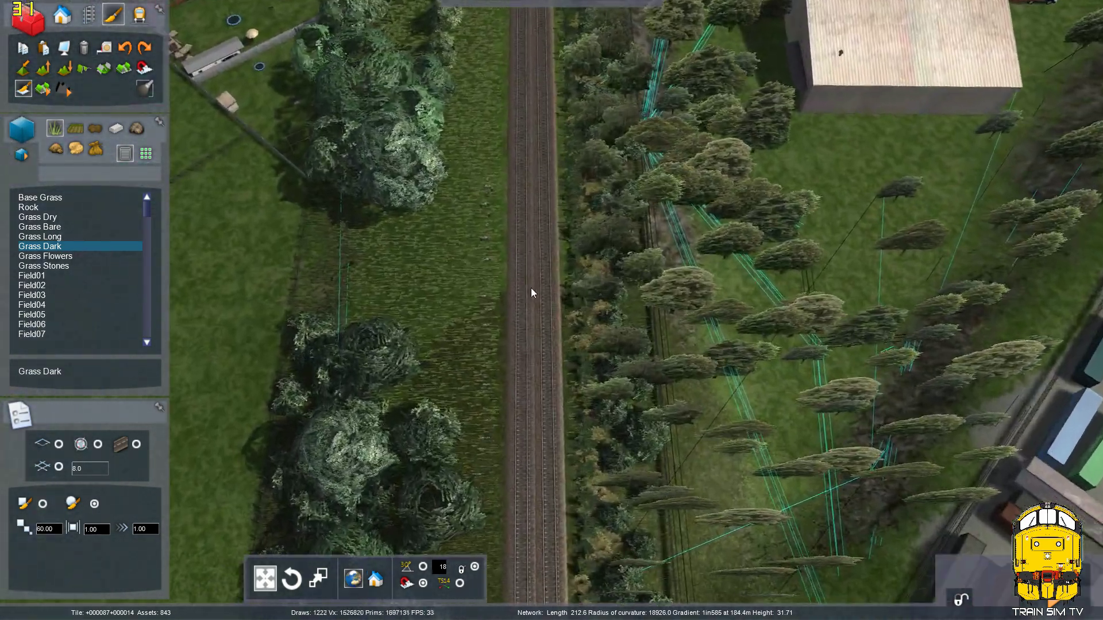
mouse_move(490, 314)
right_down()
mouse_move(495, 288)
mouse_move(502, 347)
right_up()
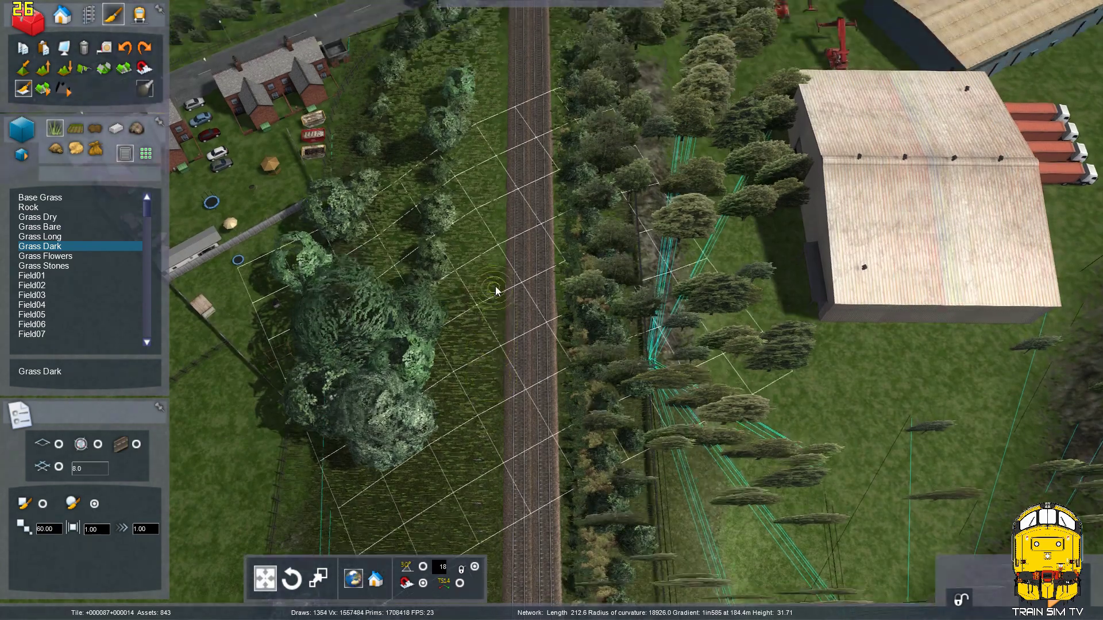
drag(505, 382, 498, 132)
right_drag(497, 391, 517, 397)
Paint Grass Dark on the lineside ground opposite the embankment, working back along the main line towards the junction and road bridge.
key(Up)
right_drag(581, 280, 628, 384)
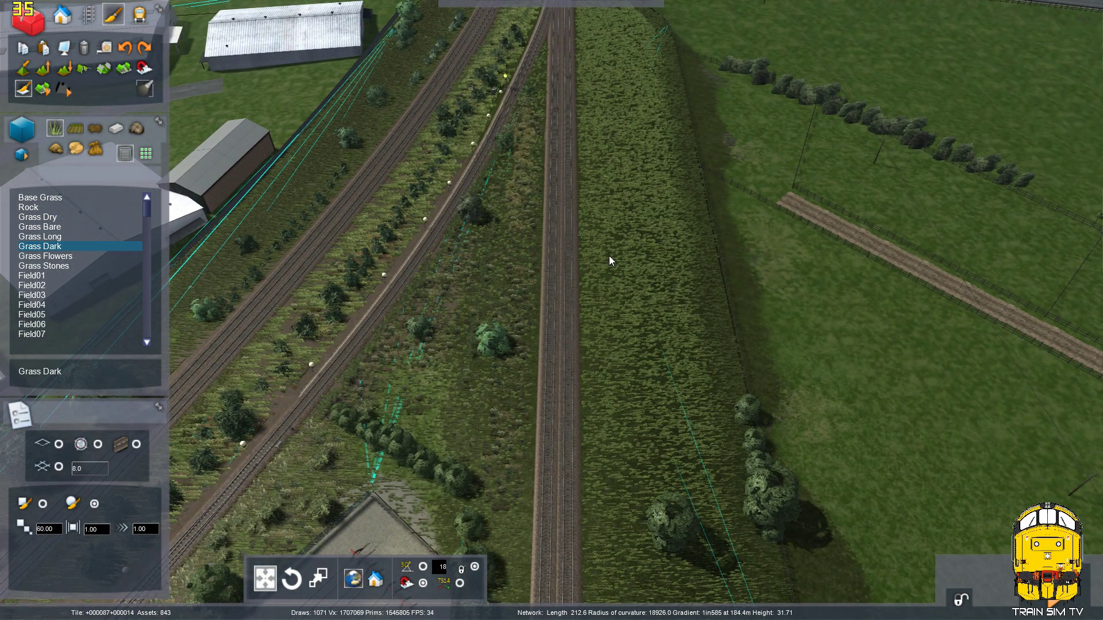
key(Up)
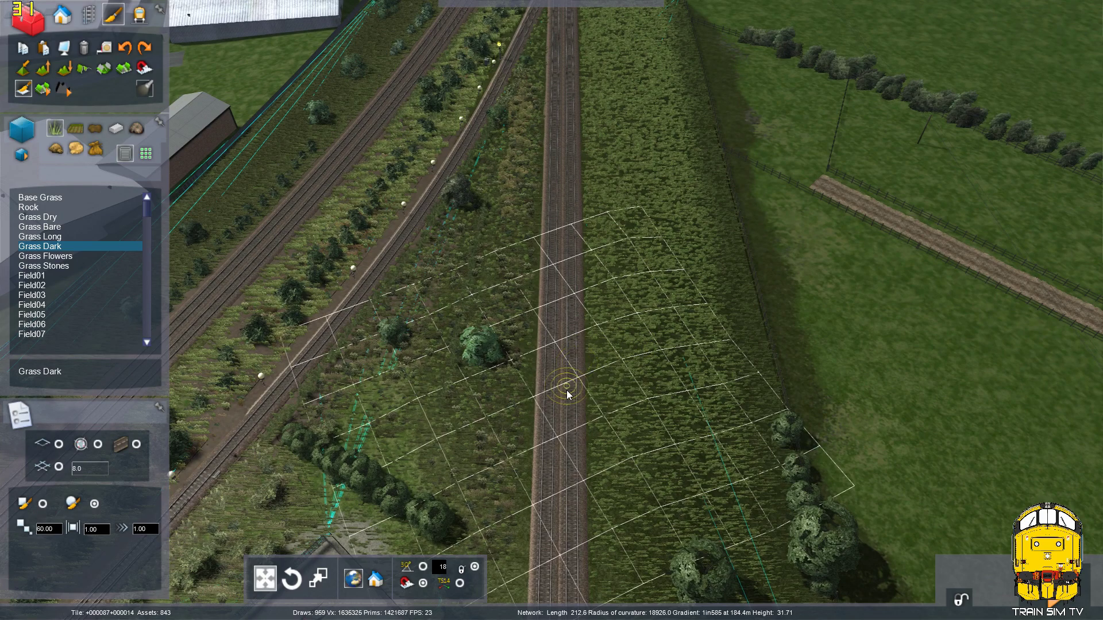
key(Up)
scroll(573, 71, down, 5)
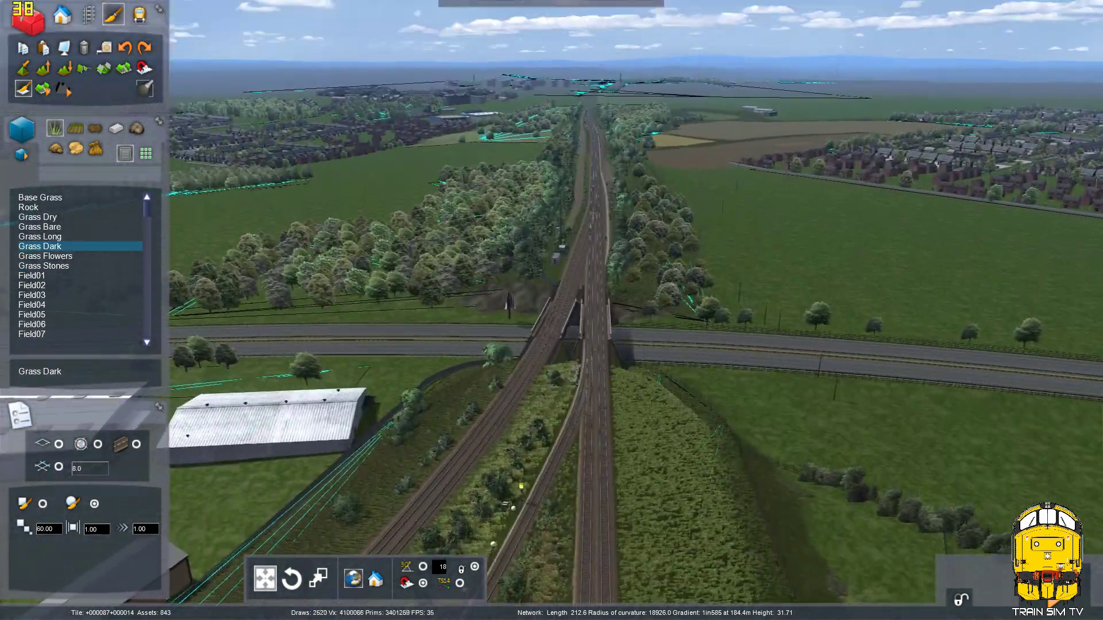
key(Up)
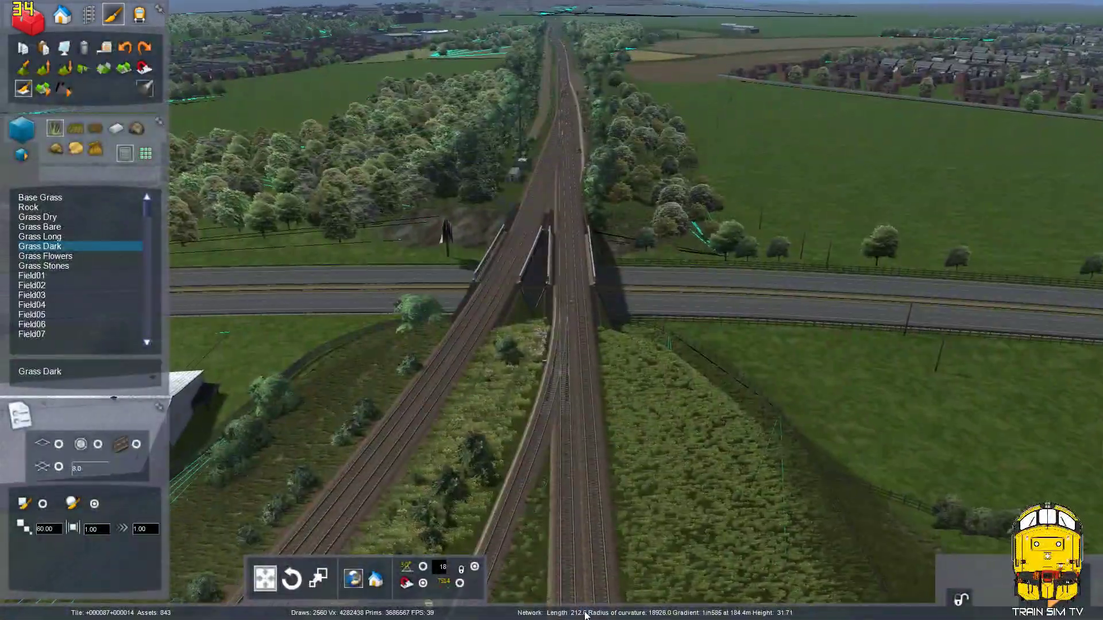
scroll(604, 480, up, 1)
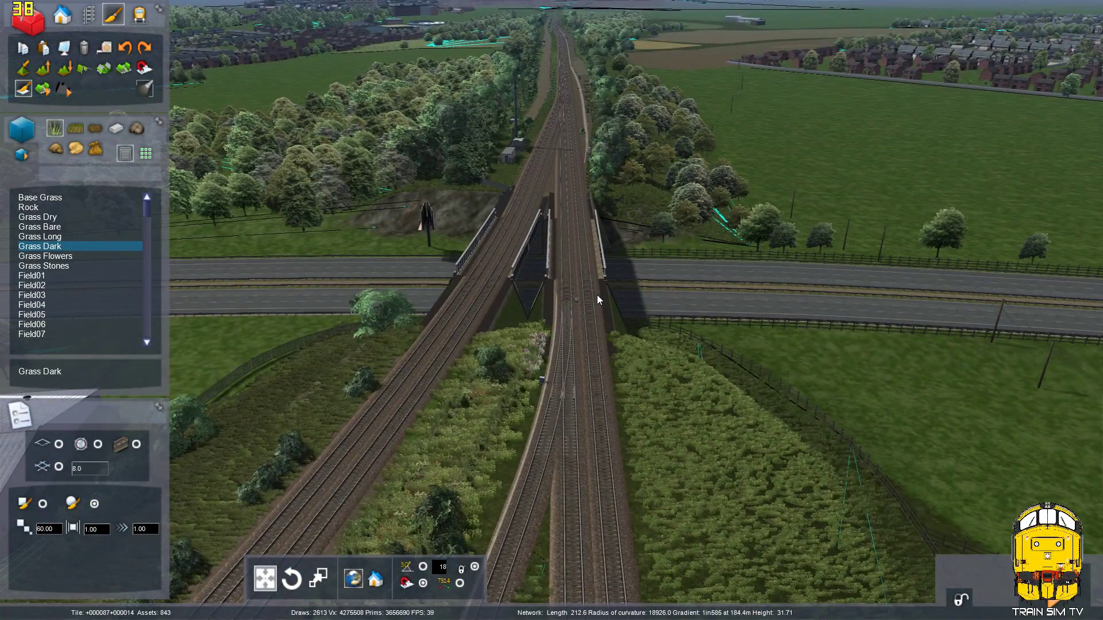
Set the texture brush size to 20 for narrower painting along the tracks at the junction.
scroll(599, 362, up, 3)
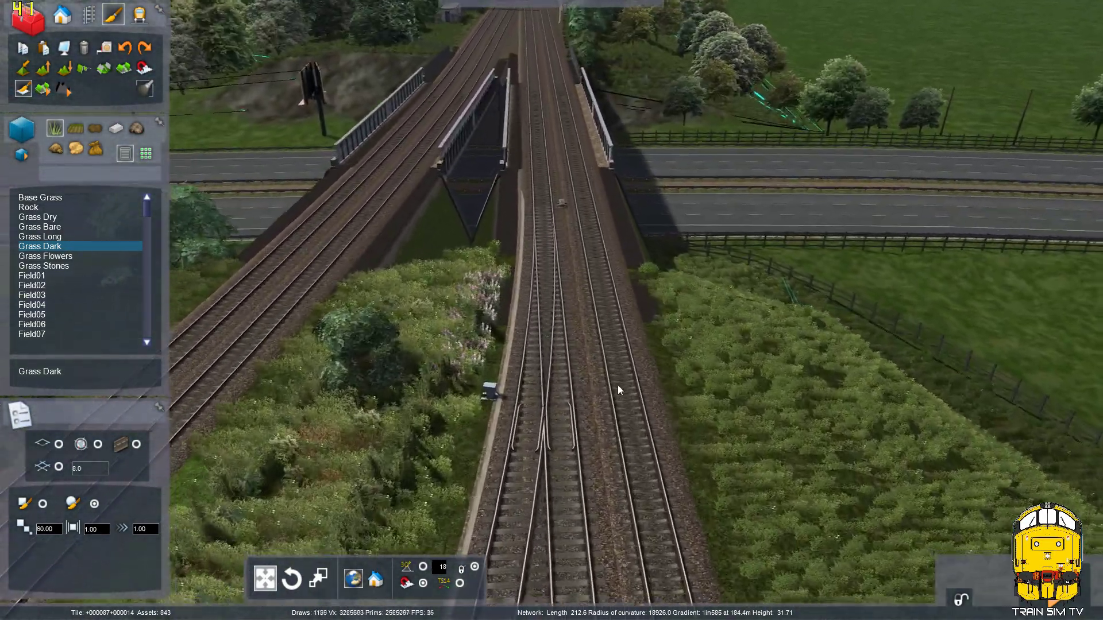
right_drag(618, 386, 956, 403)
scroll(598, 394, down, 3)
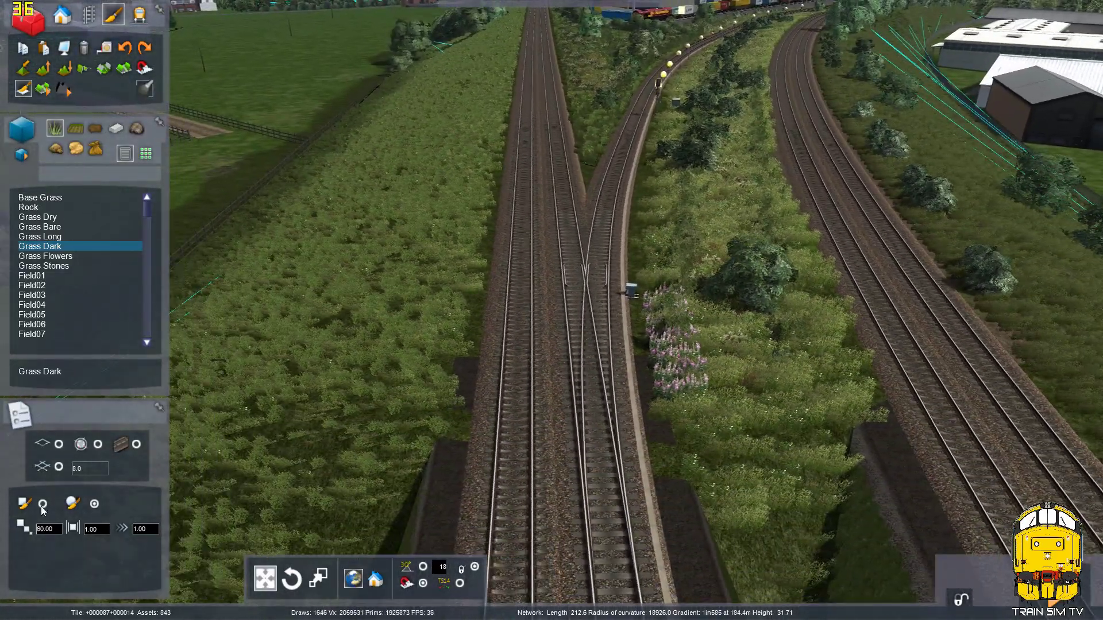
double_click(47, 529)
text(20)
key(Return)
key(Down)
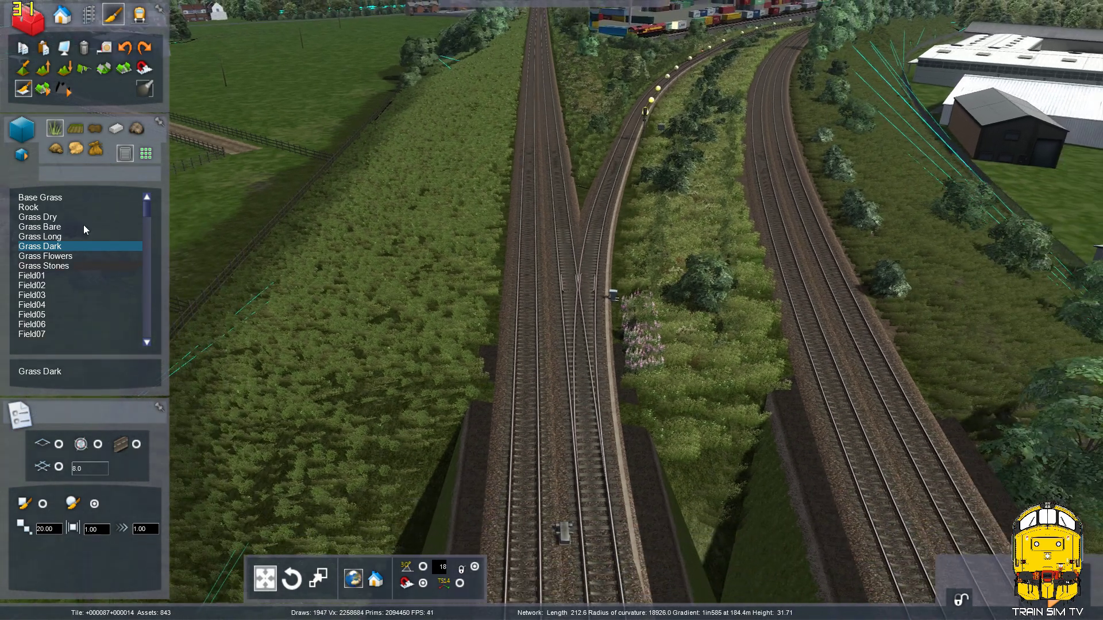
Browse the gravel ground textures and choose Track Bed.
click(138, 127)
click(108, 199)
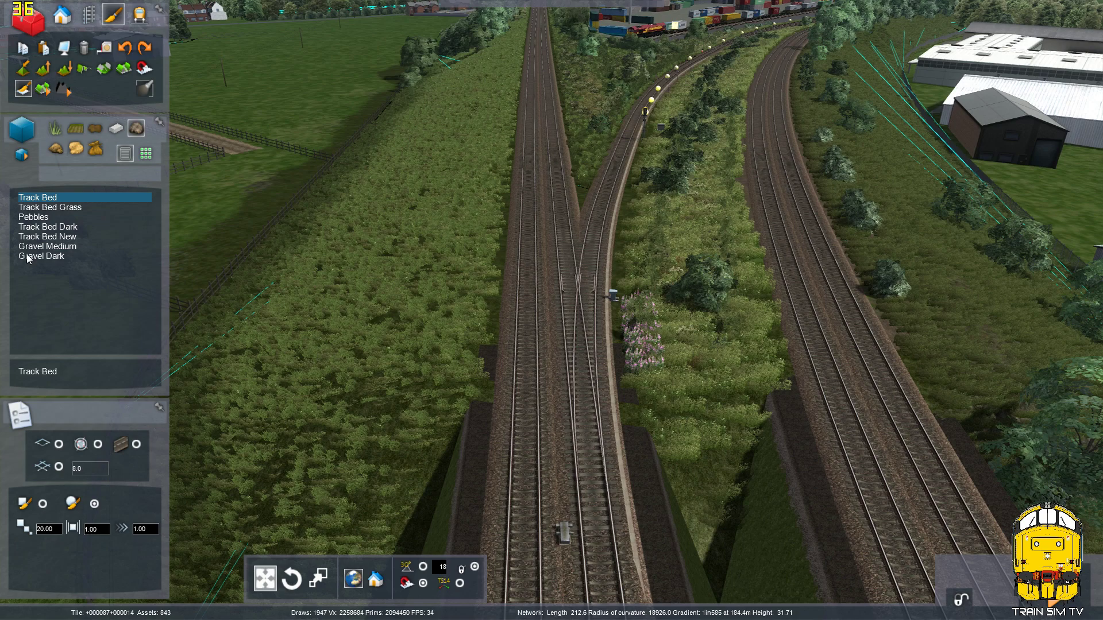
click(53, 126)
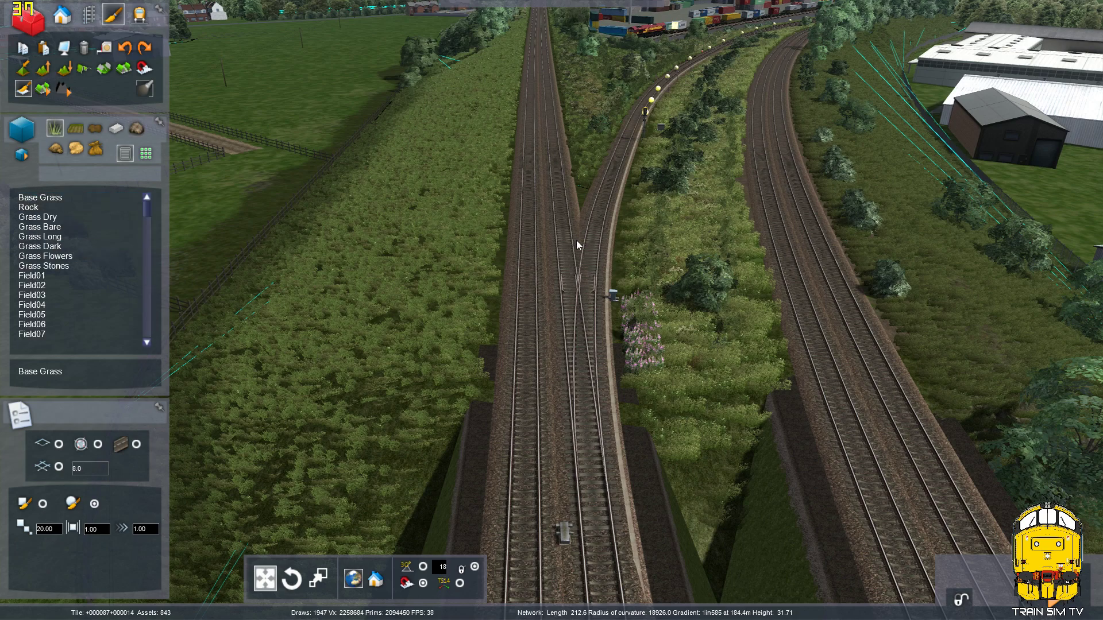
scroll(577, 240, up, 2)
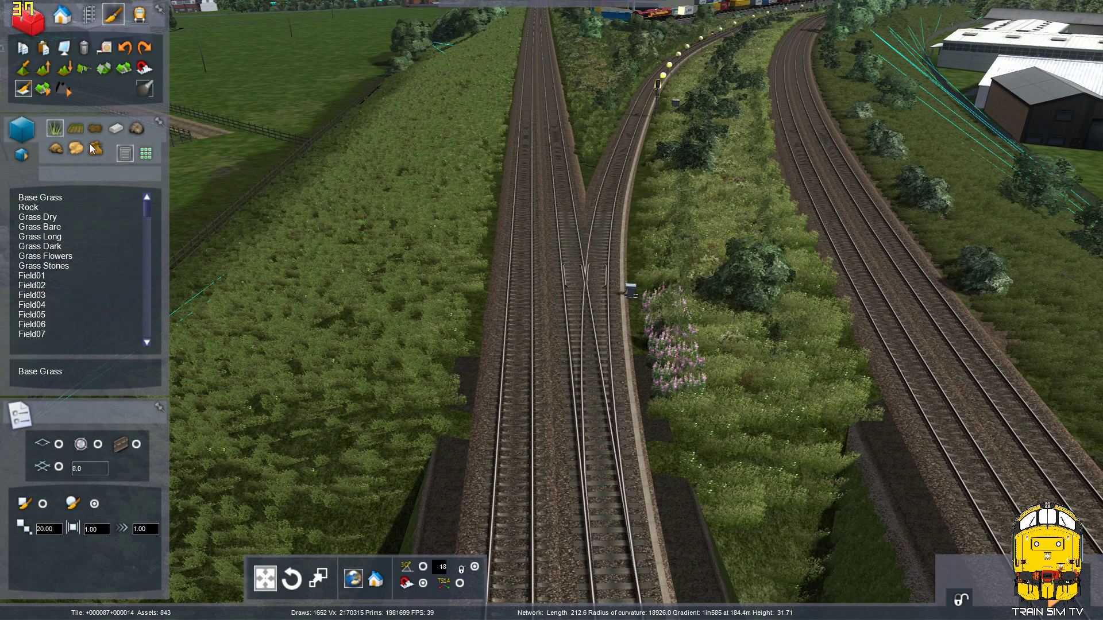
click(137, 129)
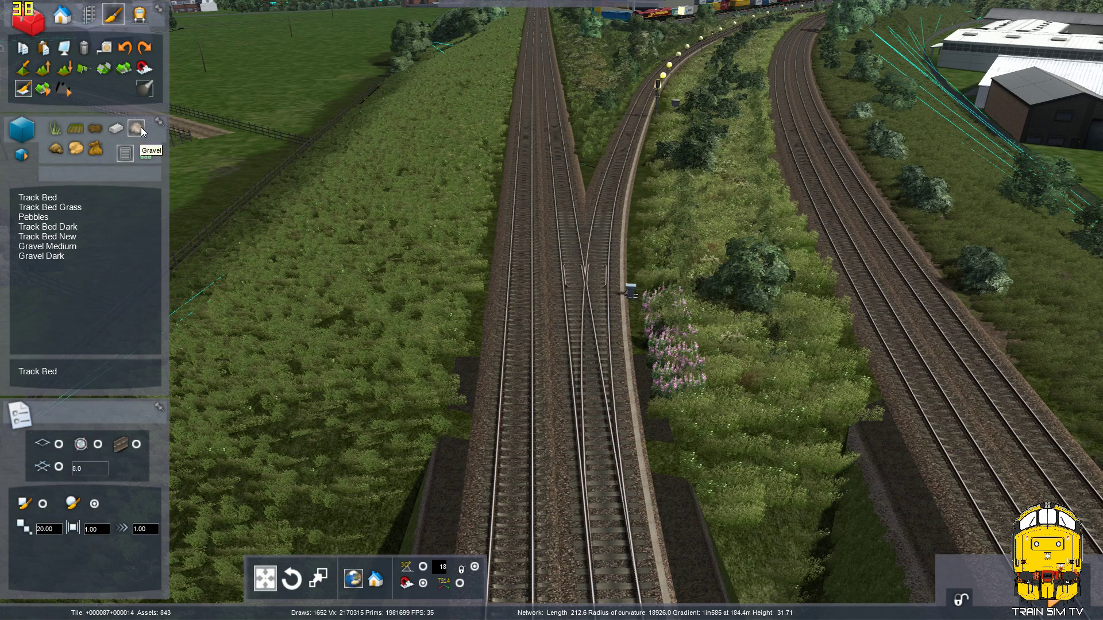
click(133, 197)
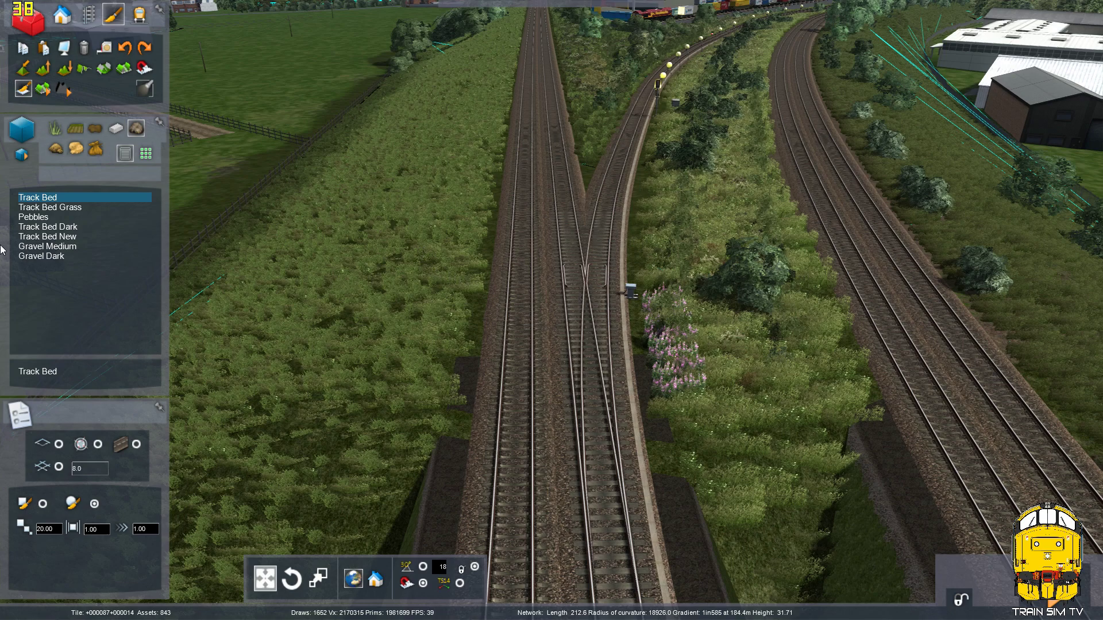
click(67, 208)
click(65, 197)
Paint Track Bed along the ground beneath the main line from the junction towards the container yard.
mouse_move(544, 341)
mouse_down()
mouse_move(556, 334)
mouse_move(590, 429)
mouse_move(556, 168)
mouse_up()
scroll(533, 201, down, 5)
right_drag(533, 205, 518, 306)
drag(541, 102, 547, 426)
right_drag(547, 426, 538, 428)
drag(539, 428, 514, 70)
mouse_move(515, 68)
right_down()
mouse_move(501, 163)
mouse_move(505, 326)
right_up()
drag(505, 326, 517, 151)
Continue painting Track Bed under the main line past the container yard, up to the houses near the road.
key(Up)
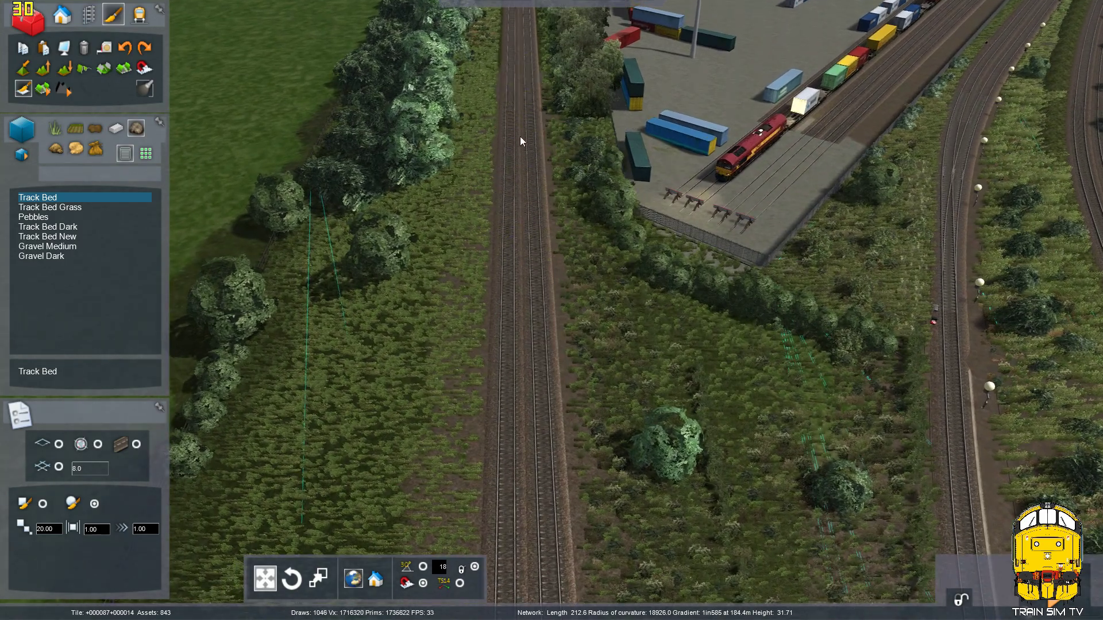
key(Up)
right_drag(520, 136, 505, 260)
drag(505, 259, 499, 161)
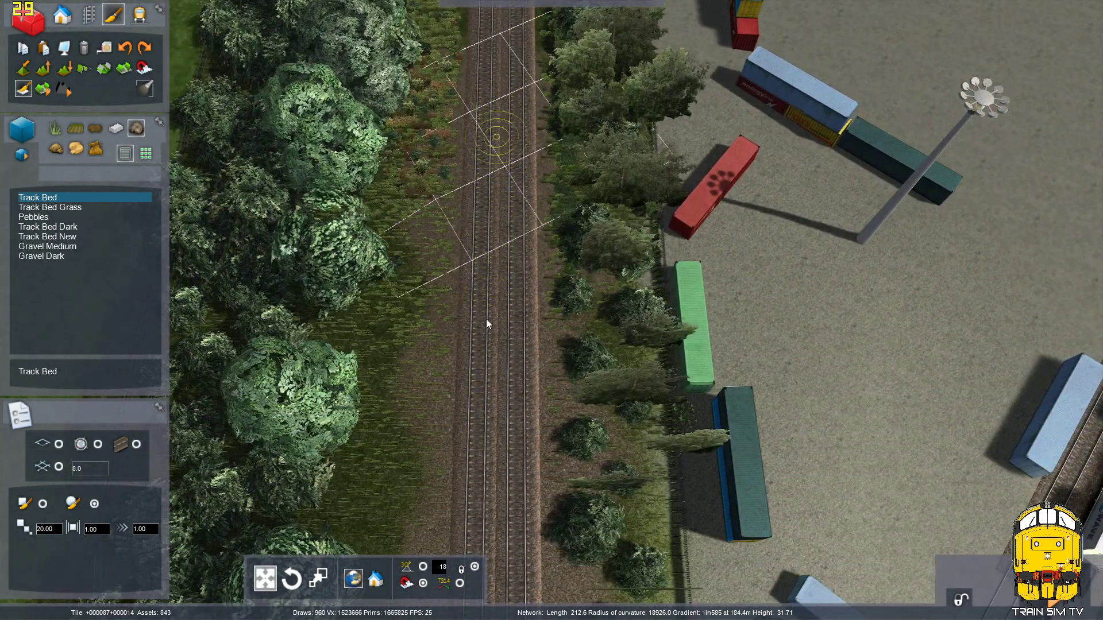
key(Up)
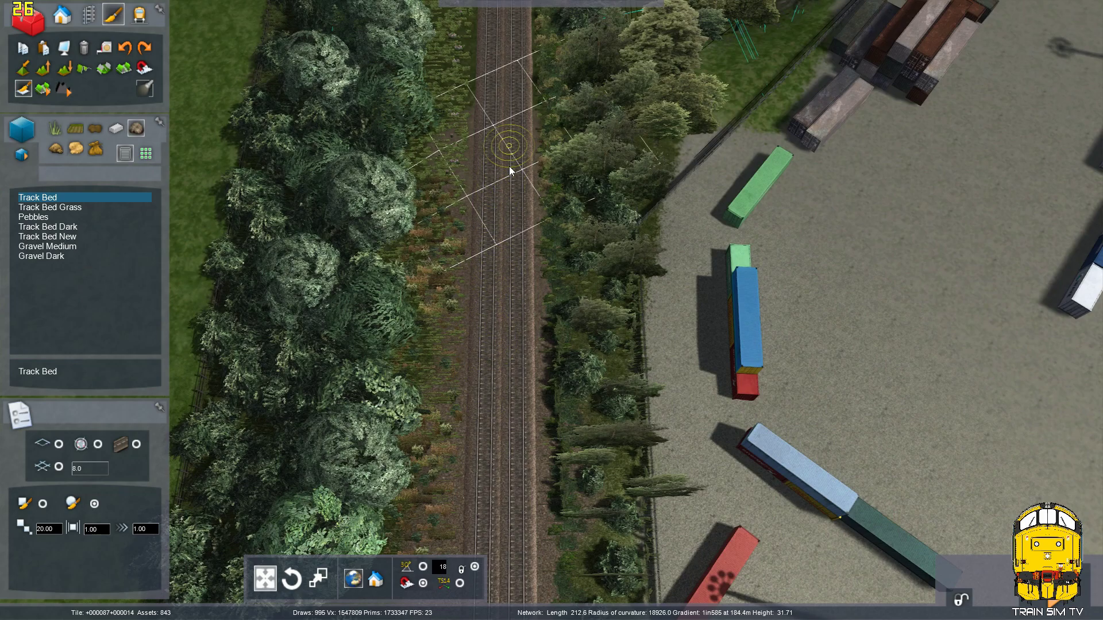
key(Up)
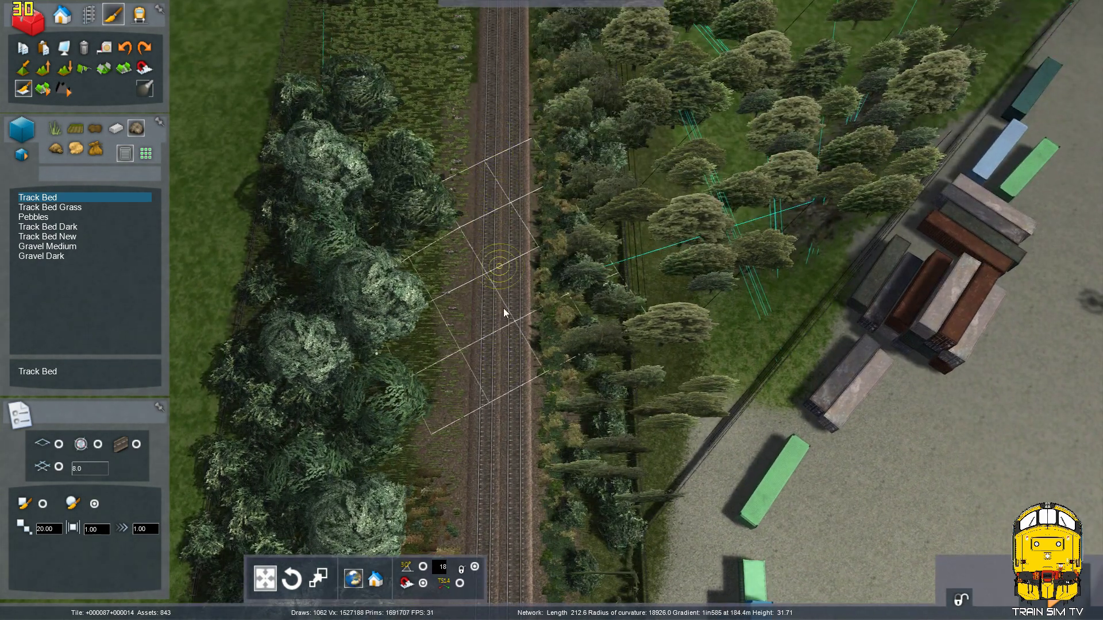
key(Up)
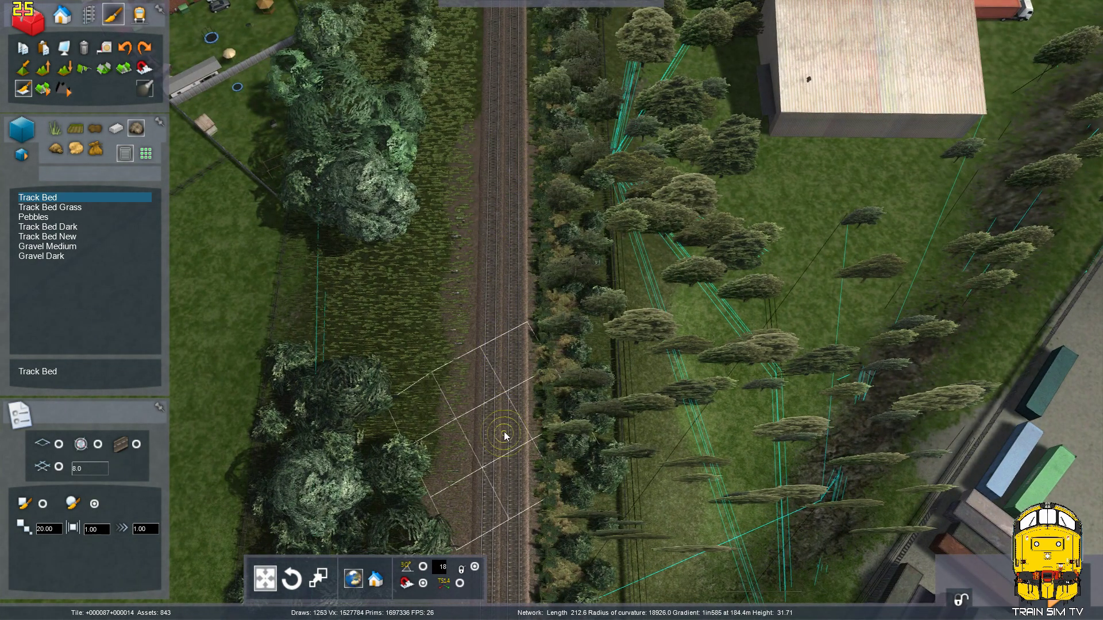
key(Up)
key(Up)
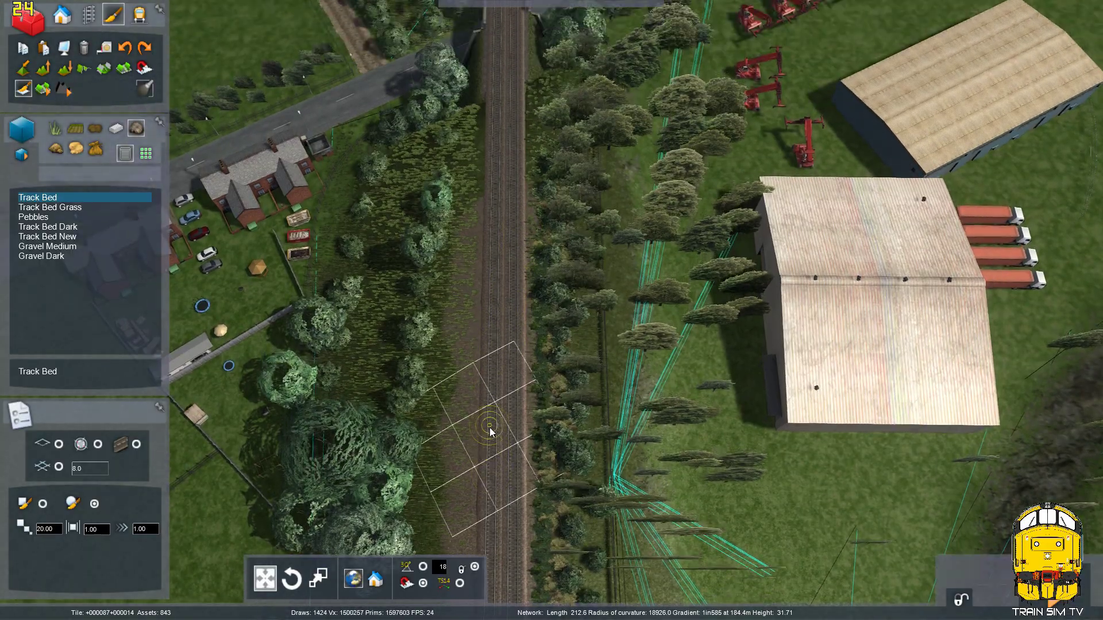
Inspect the painted track bed and grass verges while following the main line back to the junction.
scroll(511, 237, up, 5)
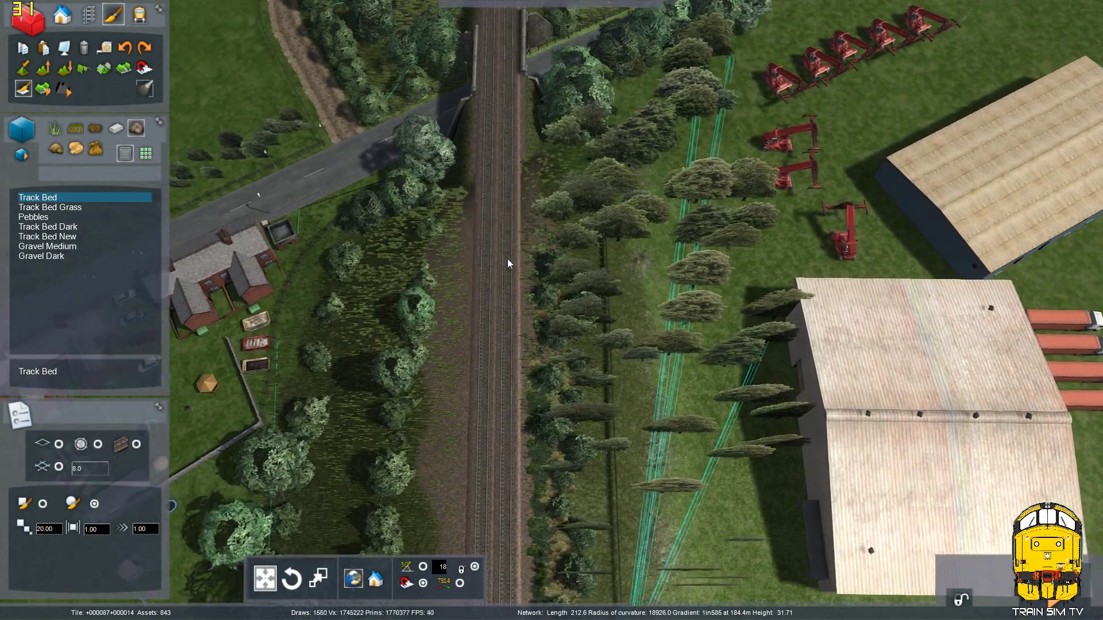
right_drag(468, 417, 270, 209)
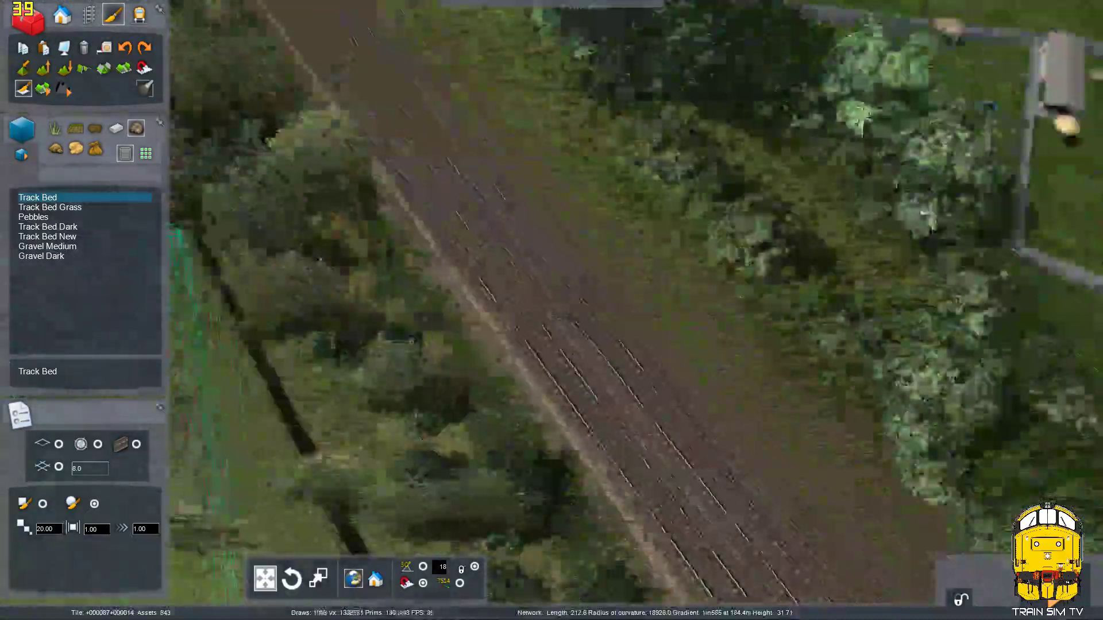
right_drag(597, 247, 658, 362)
key(Up)
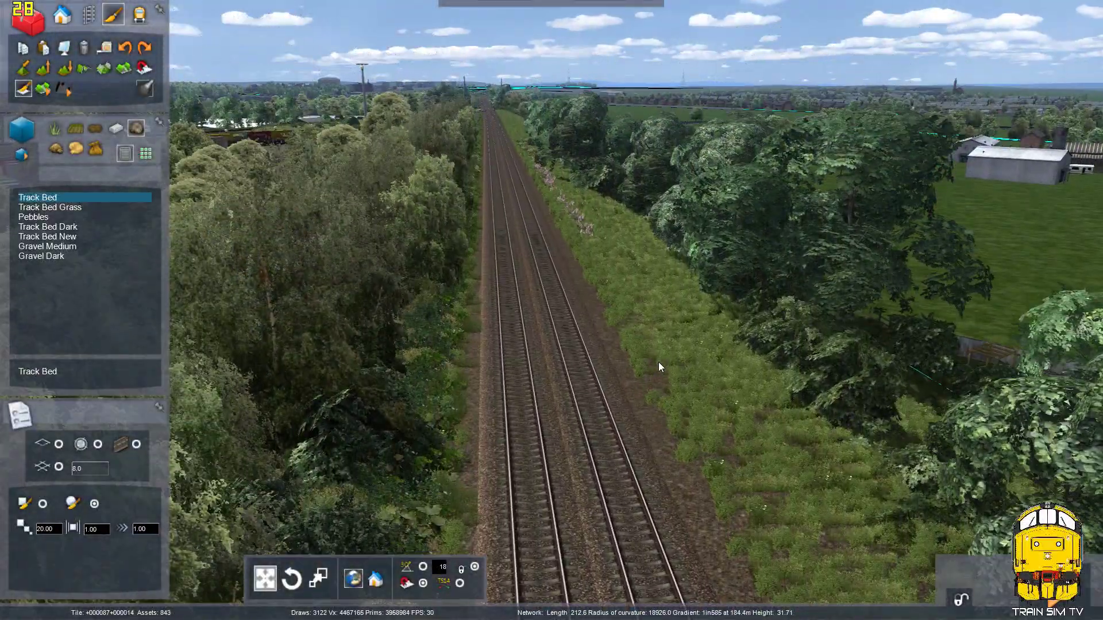
key(Up)
key(Up)
right_drag(650, 324, 647, 408)
key(Down)
key(Up)
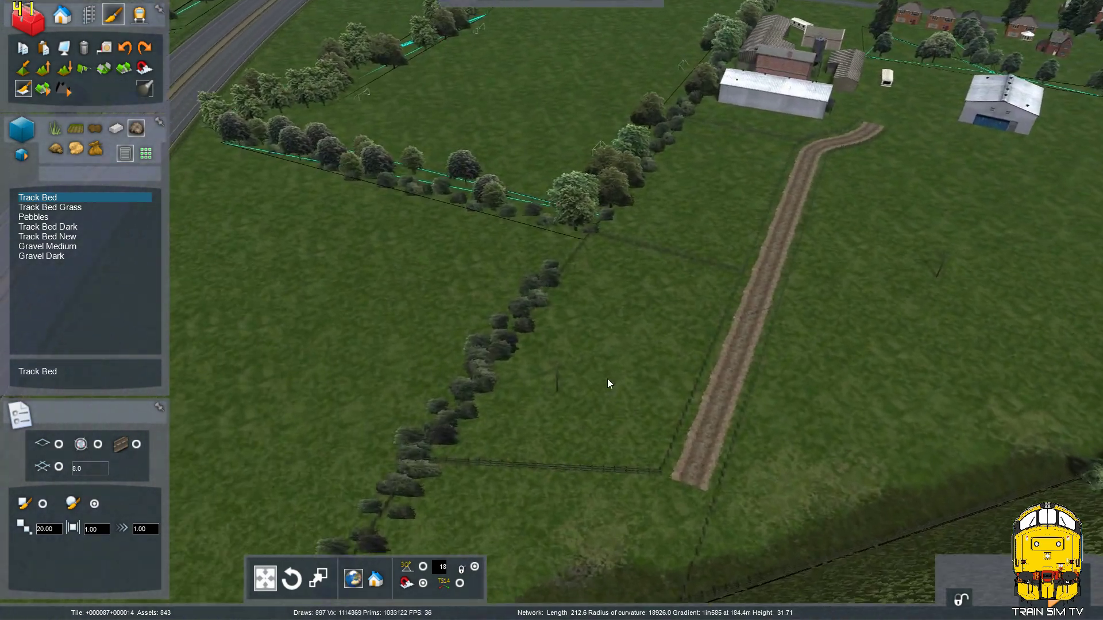
Choose the Grass Bare texture and set the brush size to 60 for the field between the dual carriageway and embankment.
right_drag(500, 360, 883, 254)
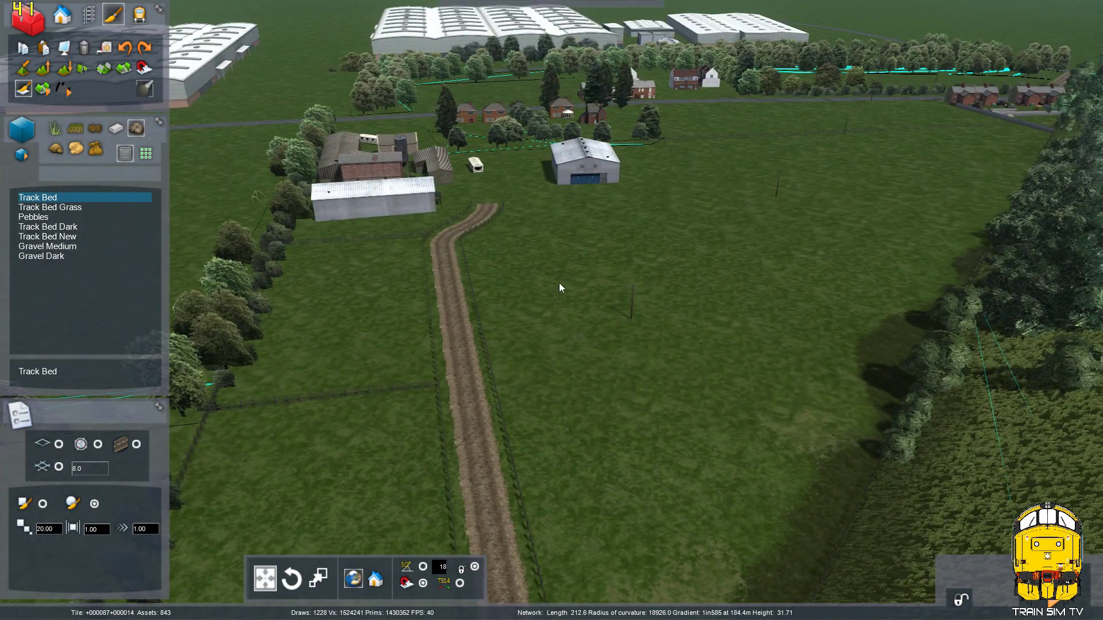
right_drag(565, 288, 555, 274)
right_drag(581, 313, 805, 310)
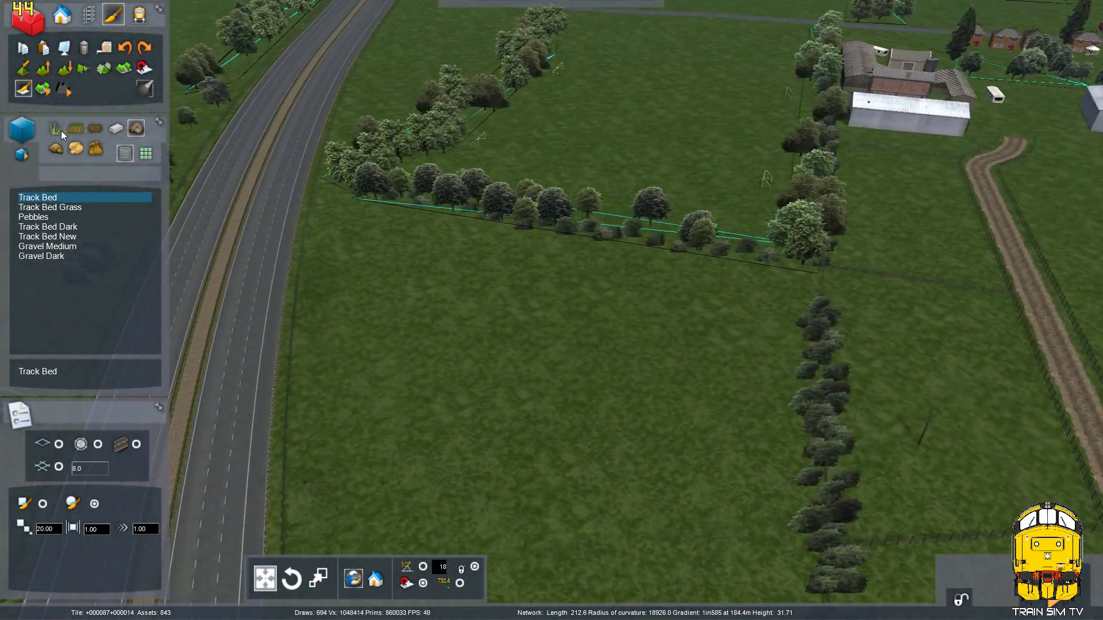
click(55, 128)
right_drag(218, 58, 274, 69)
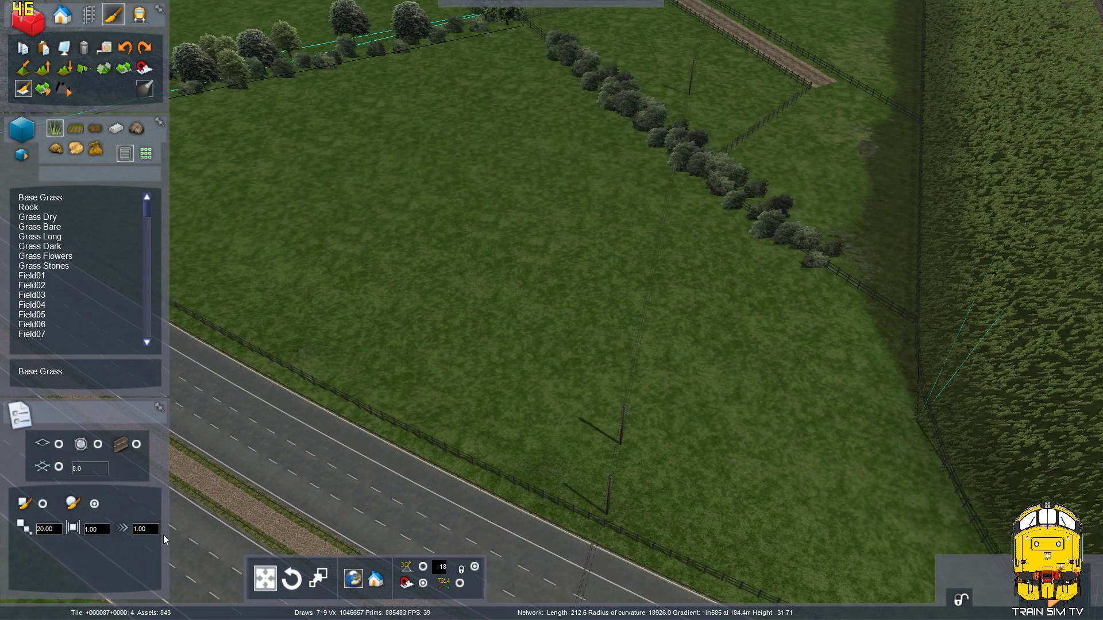
scroll(559, 521, up, 3)
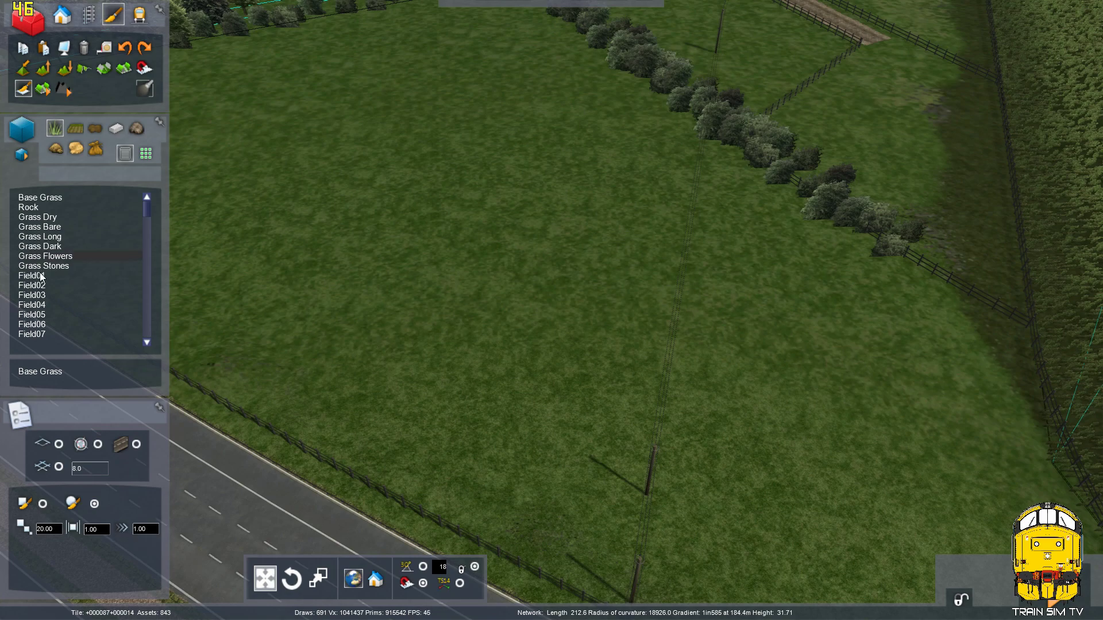
scroll(47, 236, up, 2)
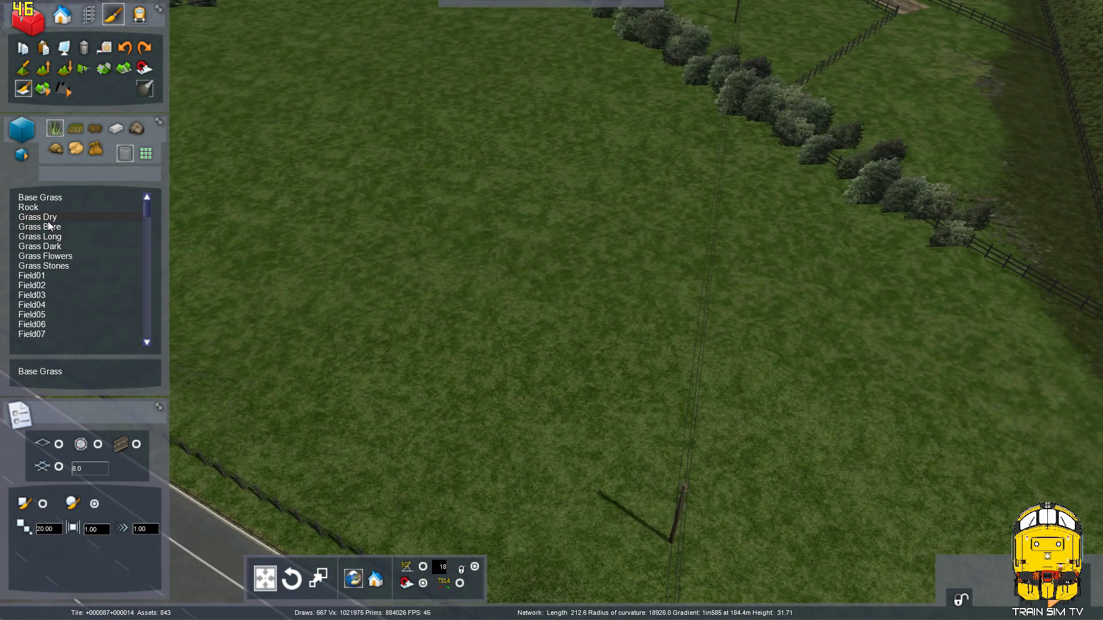
click(50, 229)
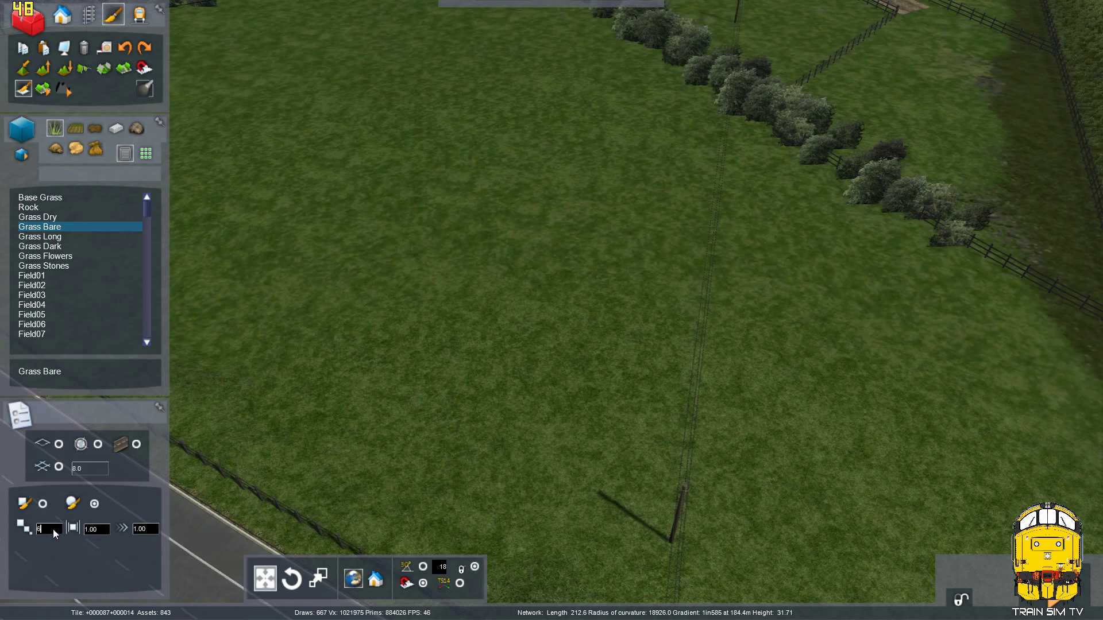
key(Return)
right_drag(444, 382, 428, 436)
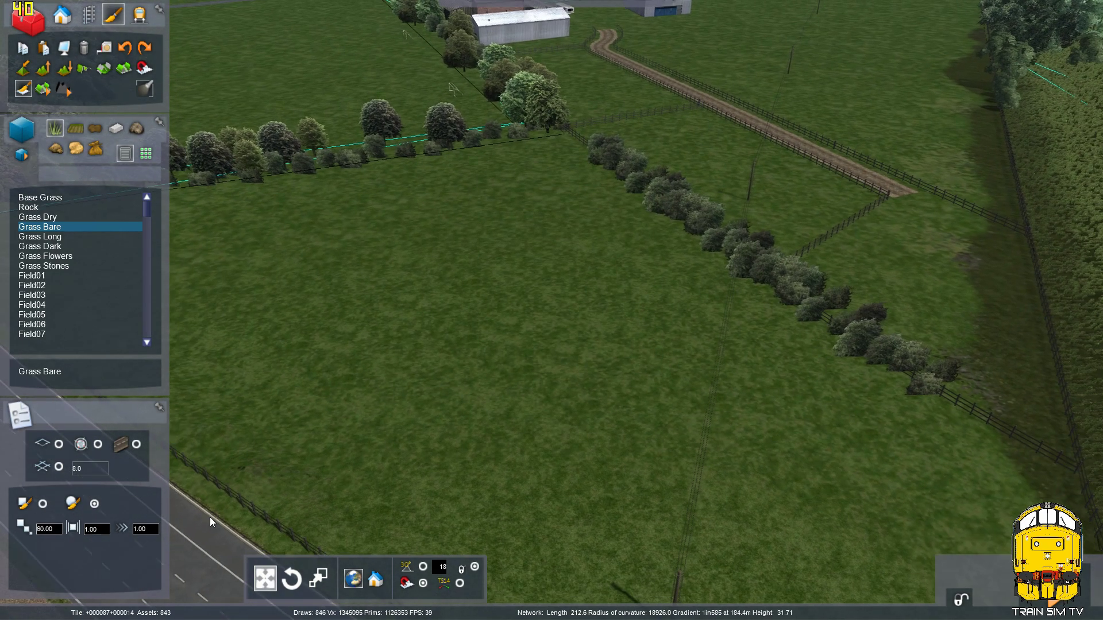
Try painting Grass Bare on the field, including with the brush speed set to 0.20, and undo the test patches.
click(428, 351)
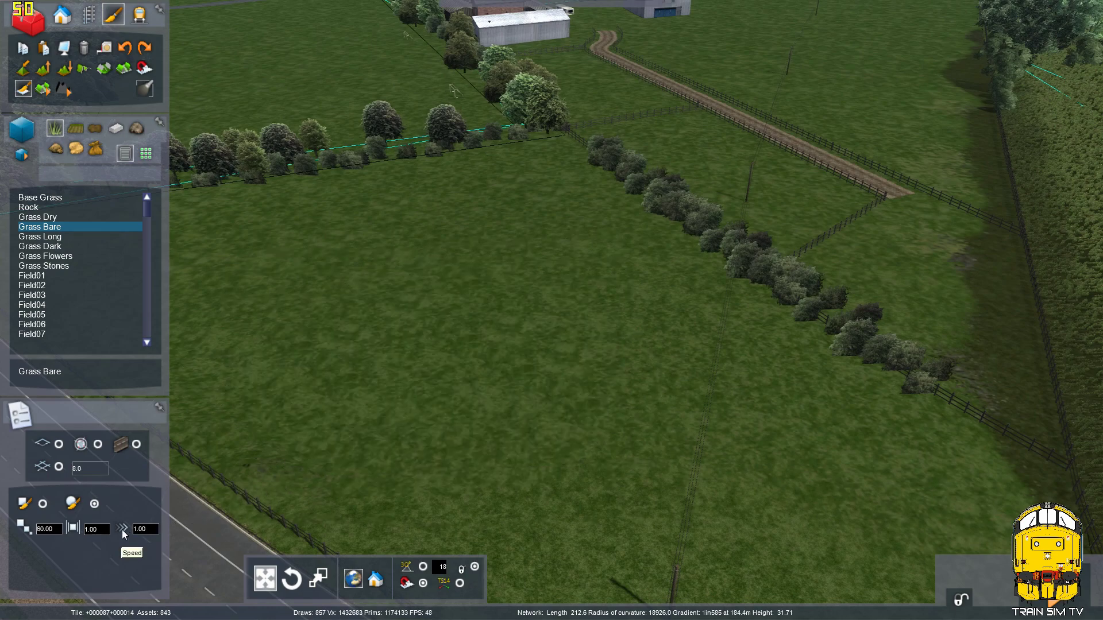
click(496, 335)
key(ctrl+z)
text(0.20)
click(536, 320)
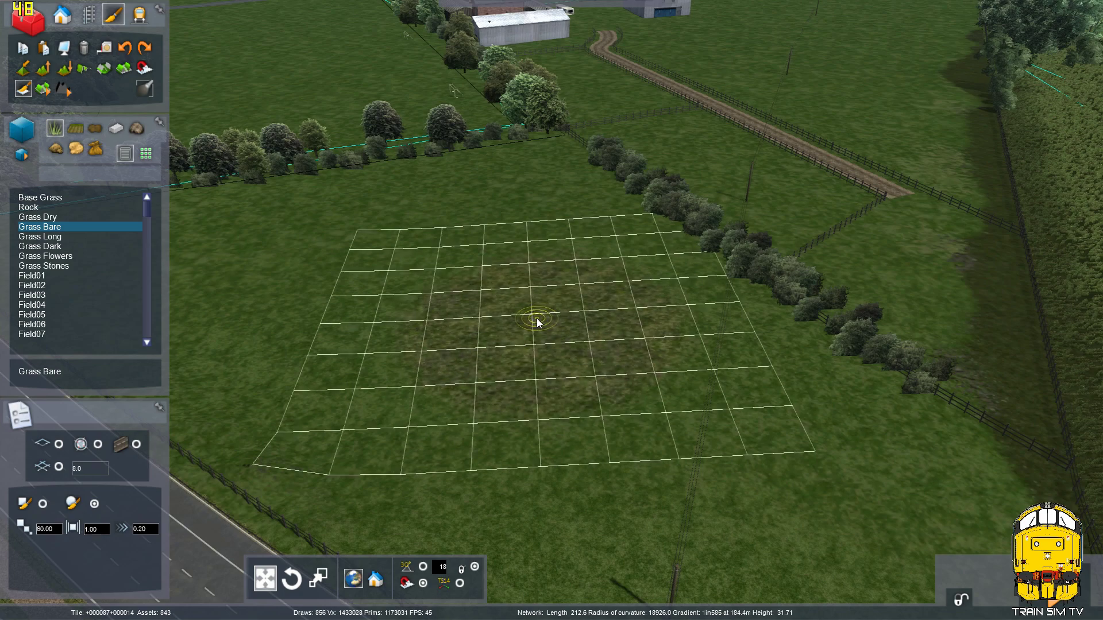
click(368, 289)
click(454, 244)
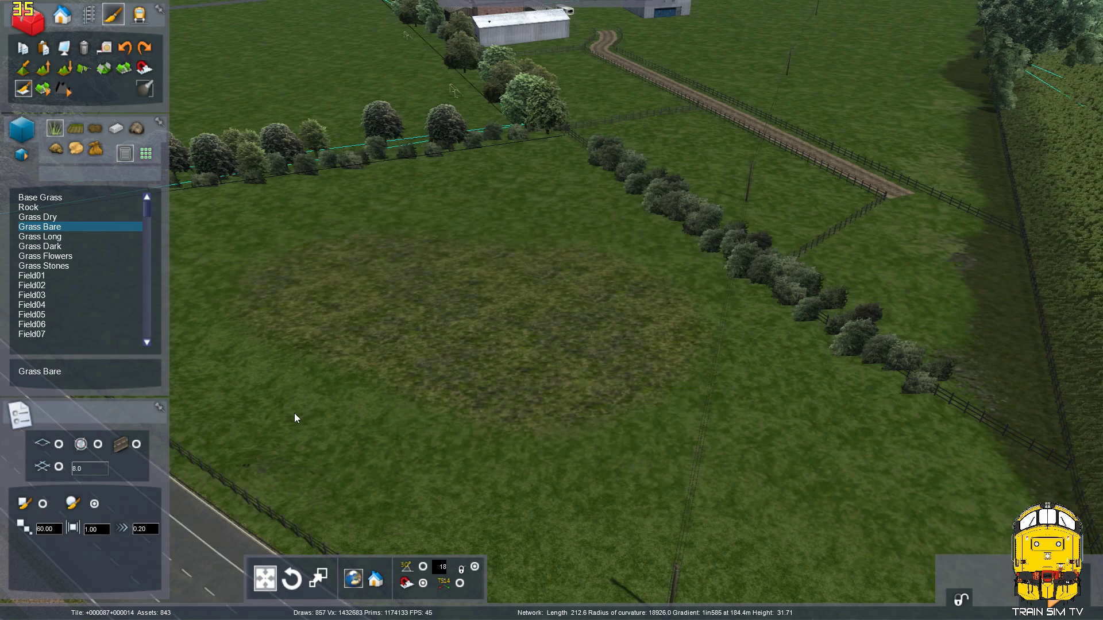
key(ctrl+z)
Set the brush speed to 1 and paint Grass Bare over the middle of the field.
double_click(152, 527)
text(1)
key(Return)
mouse_move(349, 341)
mouse_down()
mouse_move(439, 385)
mouse_move(569, 378)
mouse_move(508, 238)
mouse_move(549, 307)
mouse_up()
right_drag(550, 307, 431, 268)
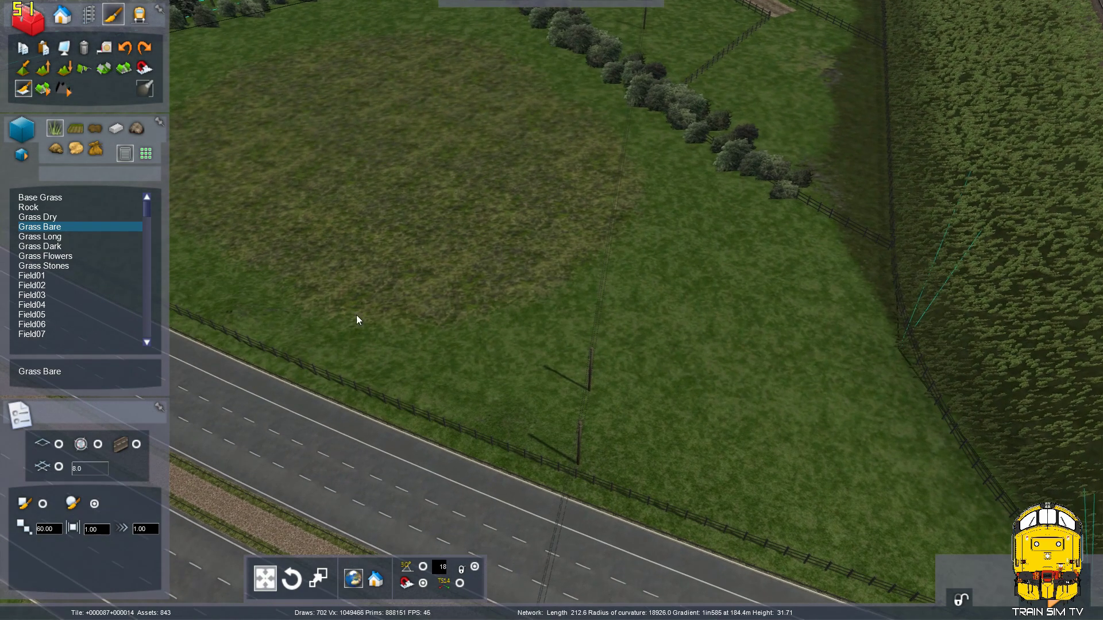
Set the brush size to 40 and extend Grass Bare across the field to the corner between the road and embankment.
triple_click(41, 529)
text(40.00)
key(Right)
key(Up)
mouse_move(306, 281)
mouse_down()
mouse_move(391, 336)
mouse_move(464, 350)
mouse_move(515, 388)
mouse_up()
key(Right)
key(Down)
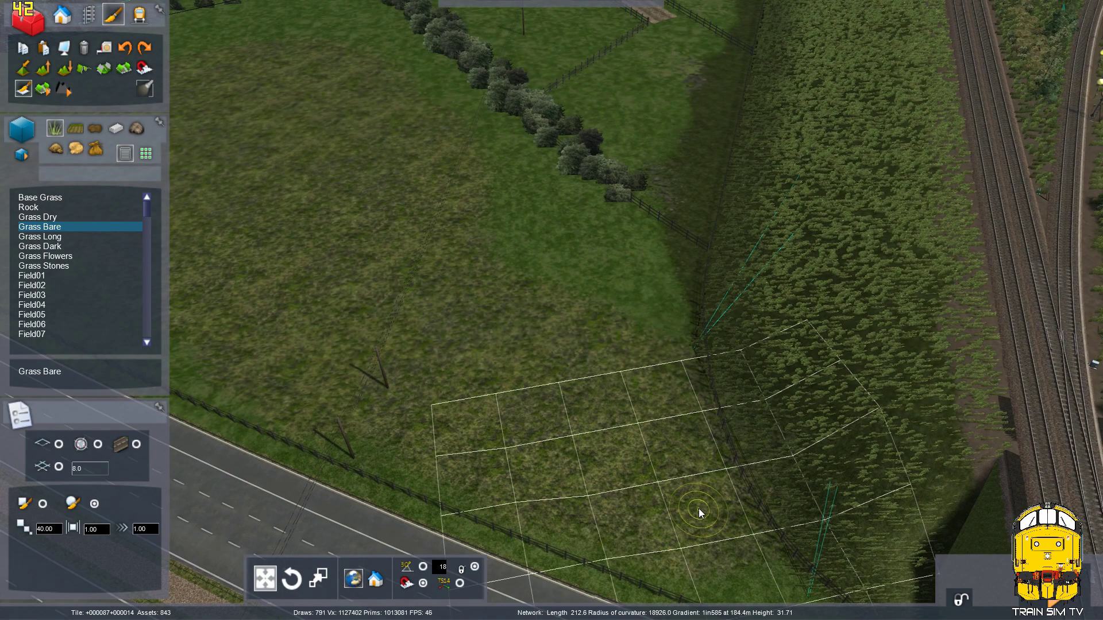
Fill the rest of the field with Grass Bare up to the hedgerows and the roadside fence.
mouse_move(607, 299)
mouse_down()
mouse_move(557, 253)
mouse_move(542, 267)
mouse_move(522, 251)
mouse_move(483, 176)
mouse_up()
key(Up)
key(Left)
key(Down)
key(Down)
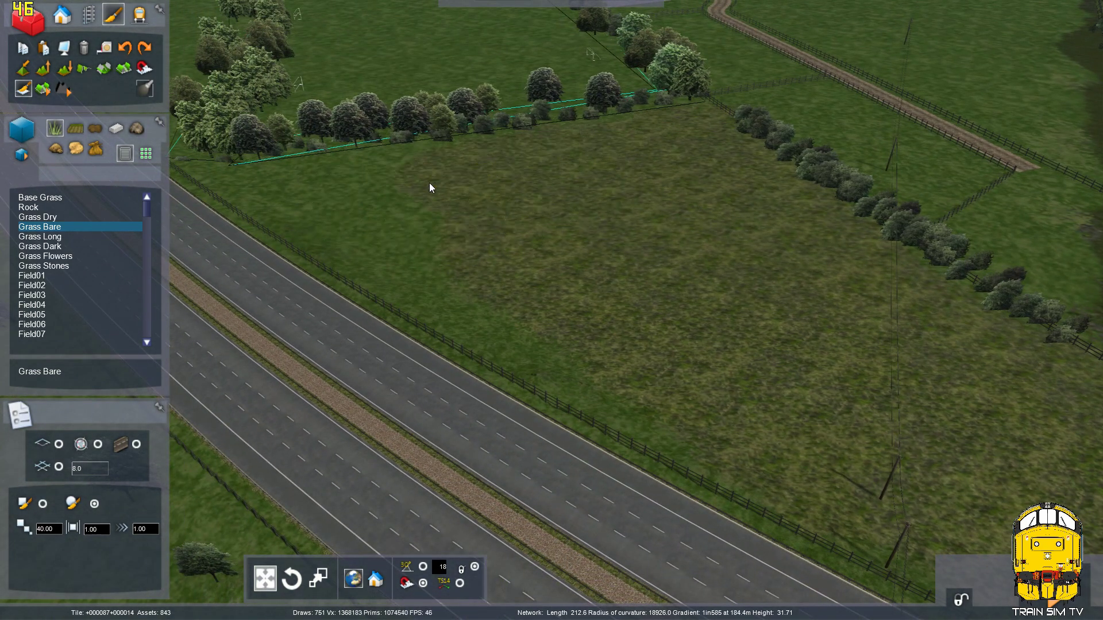
mouse_move(414, 251)
mouse_down()
mouse_move(462, 256)
mouse_move(518, 283)
mouse_move(556, 349)
mouse_up()
right_drag(556, 349, 401, 187)
mouse_move(401, 187)
mouse_down()
mouse_move(357, 177)
mouse_move(785, 284)
mouse_move(419, 226)
mouse_up()
Paint Tarmac Light along the verge between the dual carriageway and the field's roadside fence.
scroll(419, 227, down, 1)
key(Right)
click(101, 129)
click(120, 130)
key(Right)
click(42, 197)
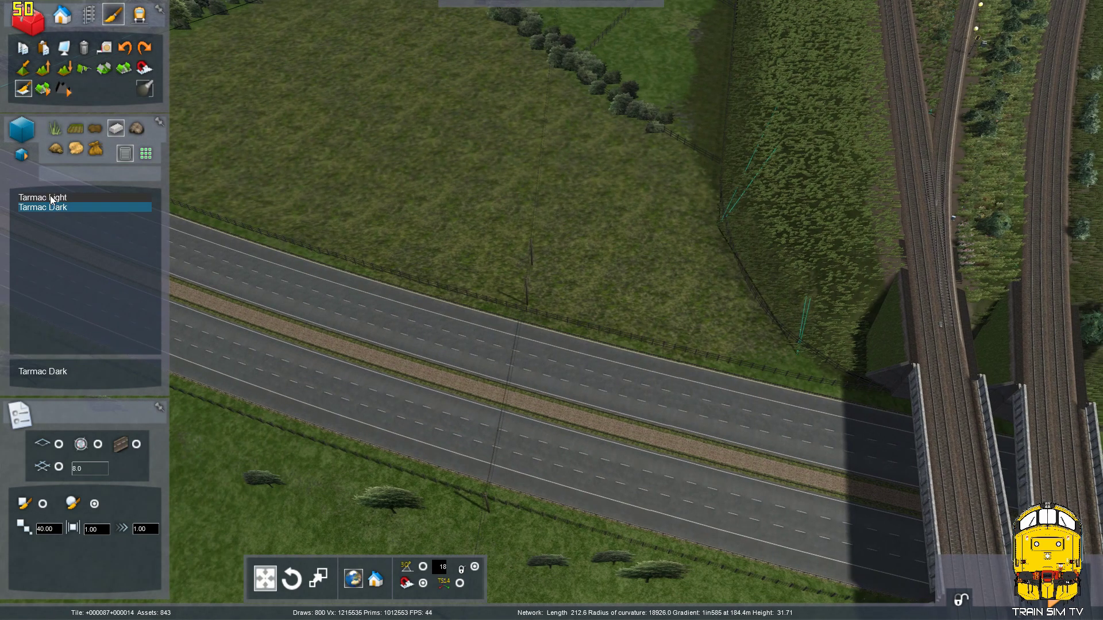
key(Left)
mouse_move(354, 272)
right_down()
mouse_move(398, 265)
mouse_move(360, 275)
right_up()
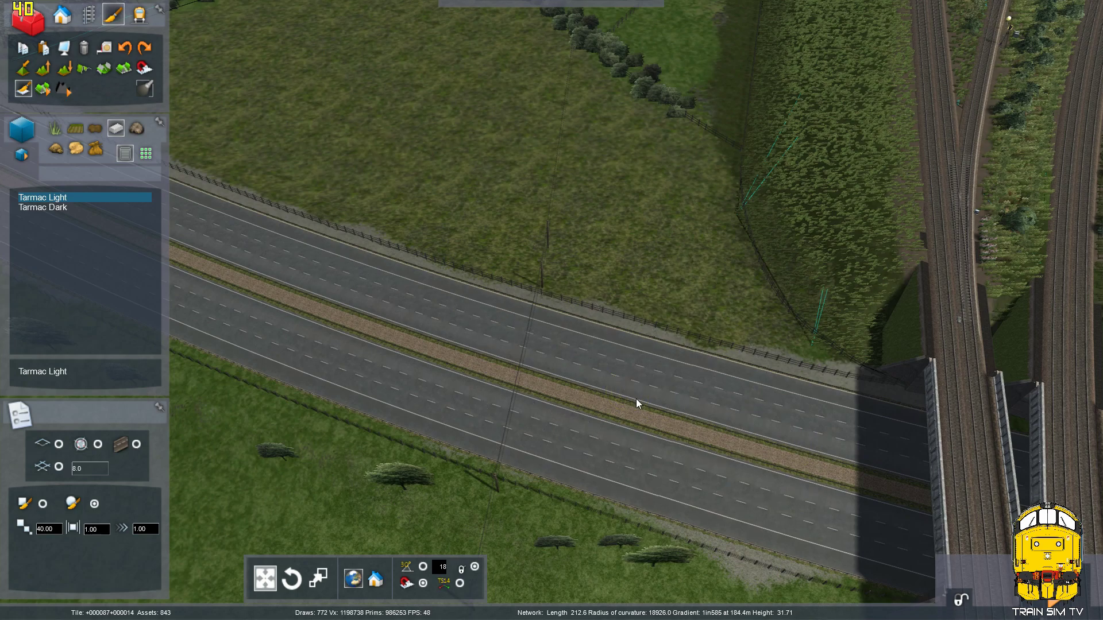
Extend Tarmac Light along the road verge around the bend, past the tree-lined corner of the field.
right_drag(570, 424, 627, 461)
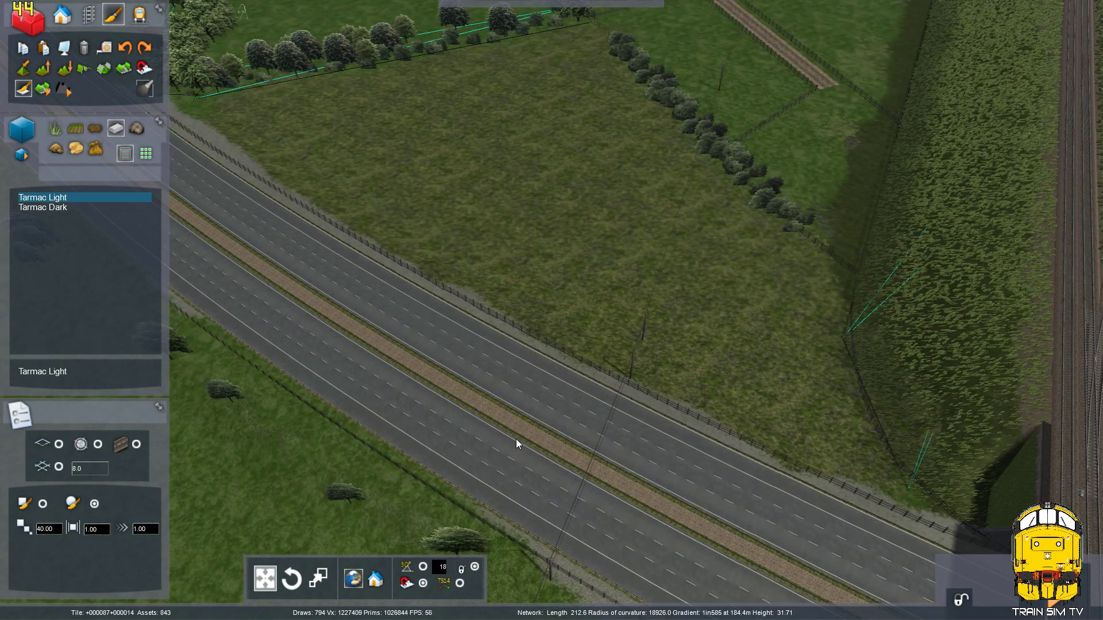
key(Left)
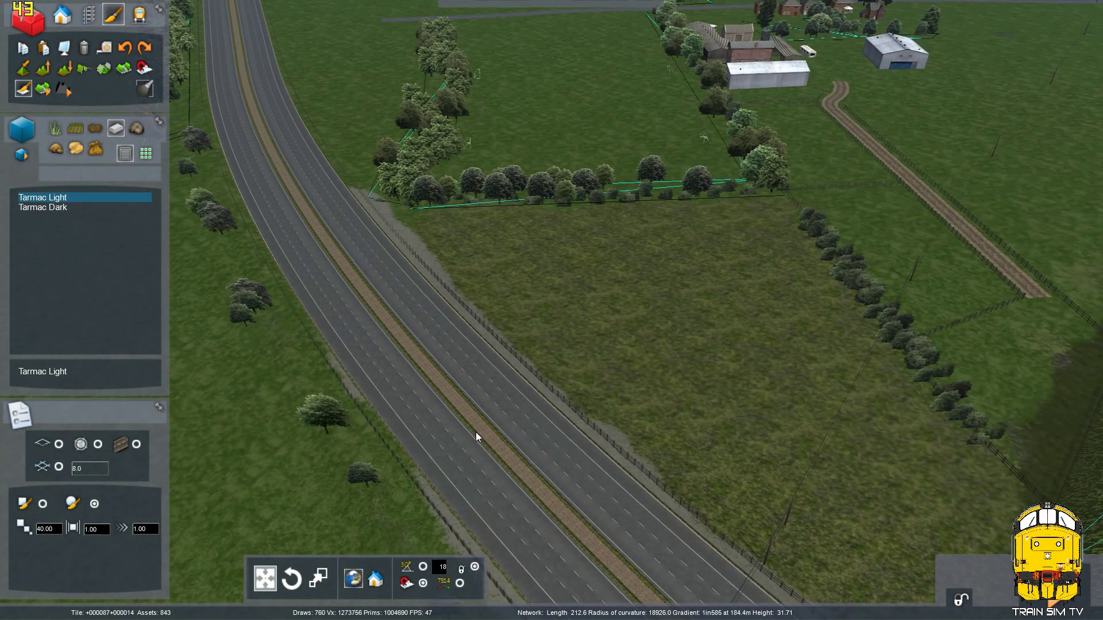
mouse_move(315, 257)
mouse_down()
mouse_move(353, 304)
mouse_move(304, 217)
mouse_up()
mouse_move(267, 164)
mouse_down()
mouse_move(257, 137)
mouse_move(302, 172)
mouse_up()
Set the brush size to 25 and paint Grass Dark beneath the hedgerow between the Grass Bare field and the farm track.
mouse_move(523, 441)
right_down()
mouse_move(494, 348)
mouse_move(547, 461)
mouse_move(549, 356)
mouse_move(557, 408)
mouse_move(494, 344)
right_up()
right_drag(506, 216, 198, 144)
right_drag(625, 236, 752, 226)
scroll(755, 230, down, 5)
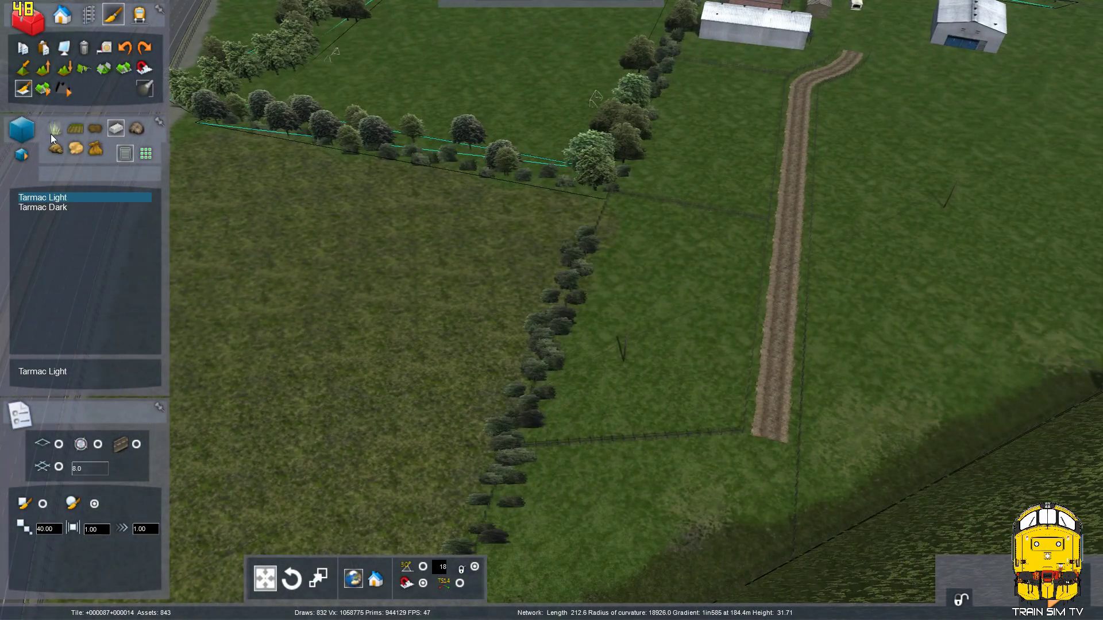
click(53, 129)
click(48, 237)
click(55, 247)
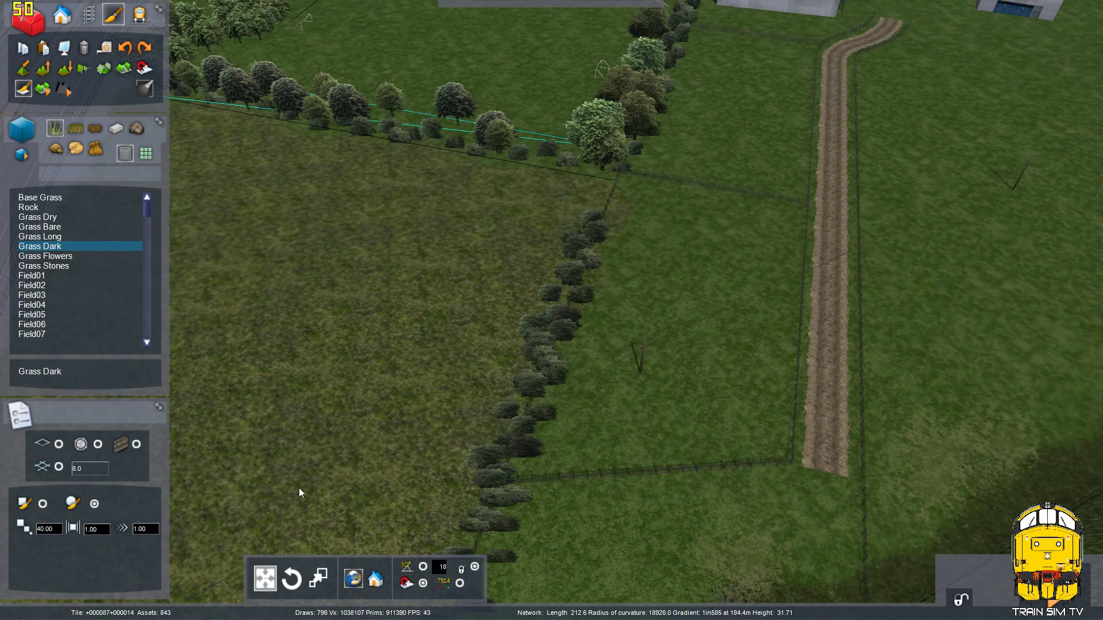
text(25)
right_drag(483, 357, 340, 487)
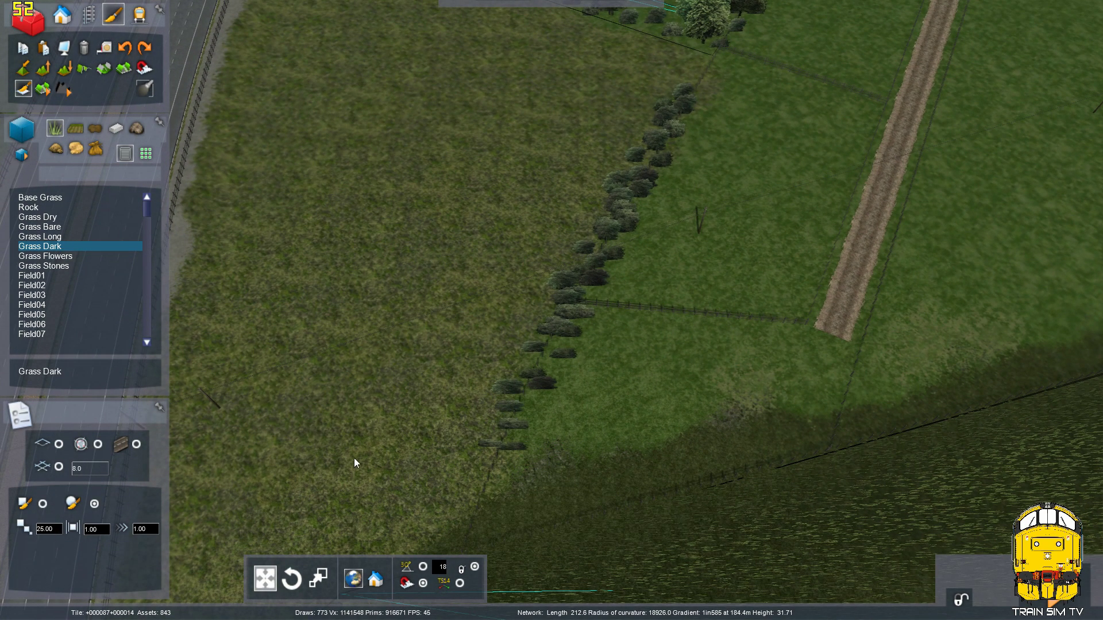
mouse_move(590, 364)
mouse_down()
mouse_move(529, 422)
mouse_move(489, 481)
mouse_move(704, 61)
mouse_up()
mouse_move(705, 61)
right_down()
mouse_move(623, 237)
mouse_move(651, 264)
right_up()
drag(651, 265, 767, 72)
Continue Grass Dark beneath the trees beside the farm buildings and along the tree-lined hedge at the field's far end.
right_drag(711, 181, 716, 242)
drag(716, 240, 804, 39)
mouse_move(589, 396)
right_down()
mouse_move(360, 360)
mouse_move(228, 306)
right_up()
mouse_move(229, 306)
mouse_down()
mouse_move(277, 308)
mouse_move(440, 381)
mouse_move(680, 454)
mouse_up()
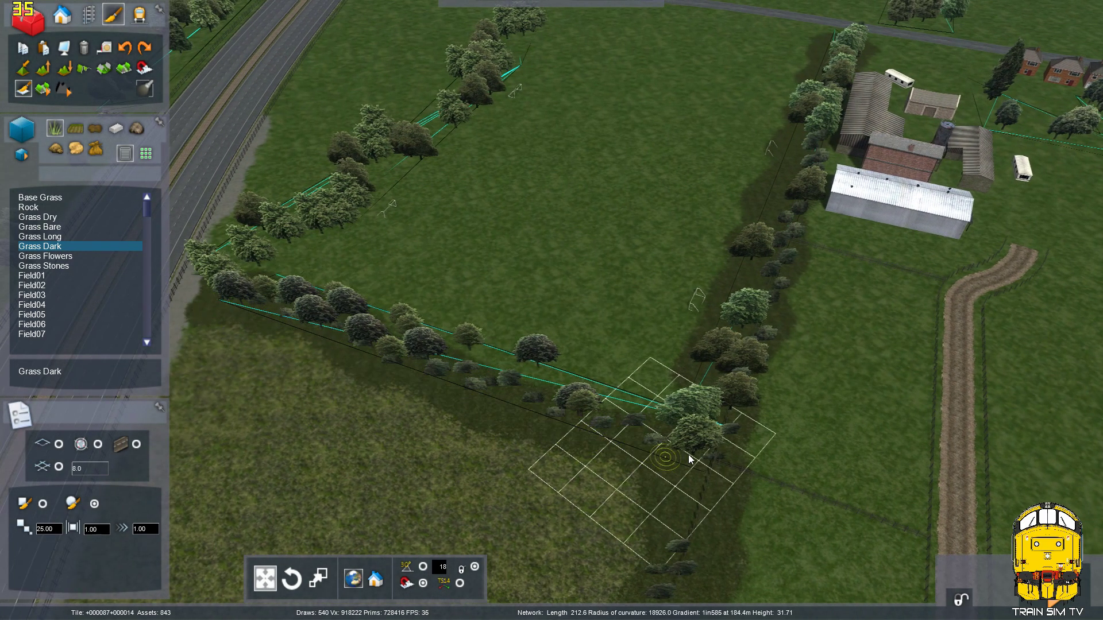
Try painting Rubble over the plot between the hedgerow and the farm track, and undo the test patches.
right_drag(680, 454, 758, 459)
right_drag(799, 500, 428, 110)
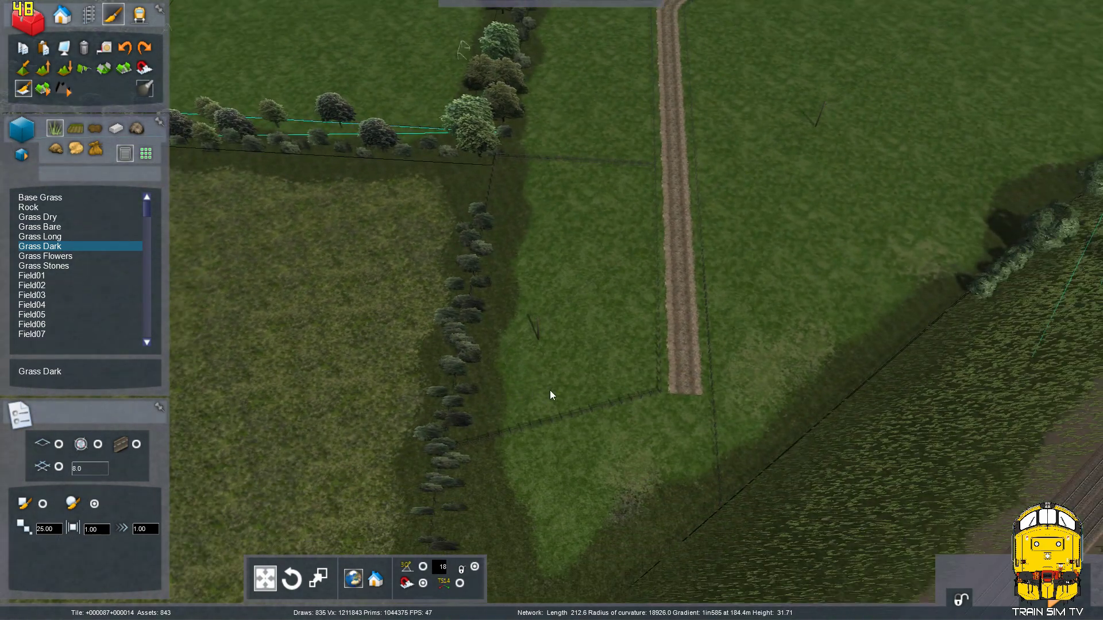
right_drag(506, 432, 565, 116)
click(136, 128)
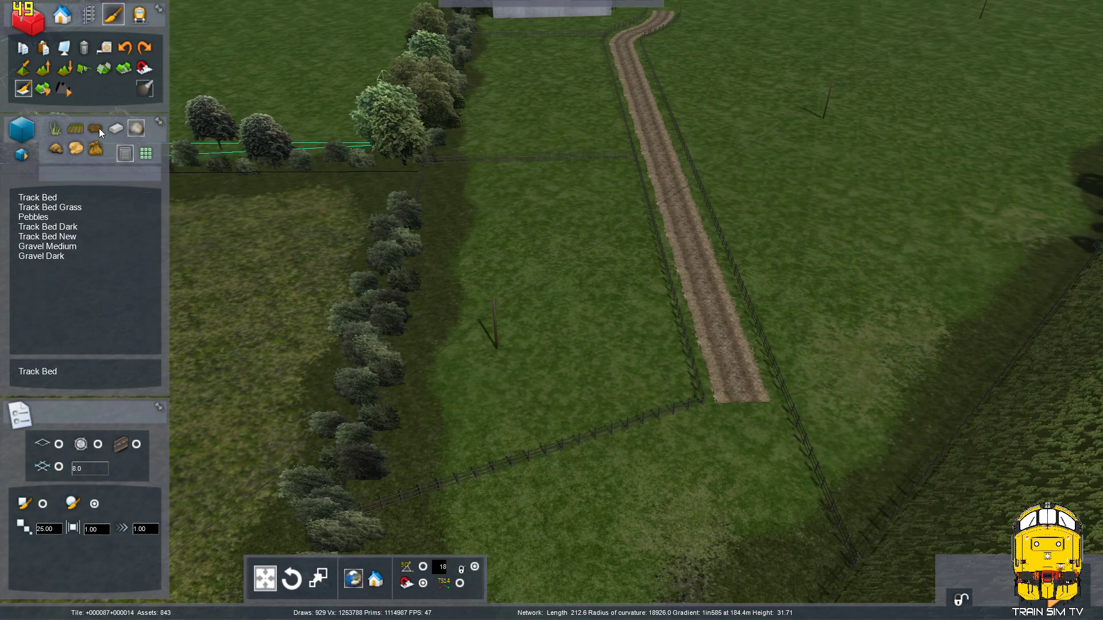
click(94, 129)
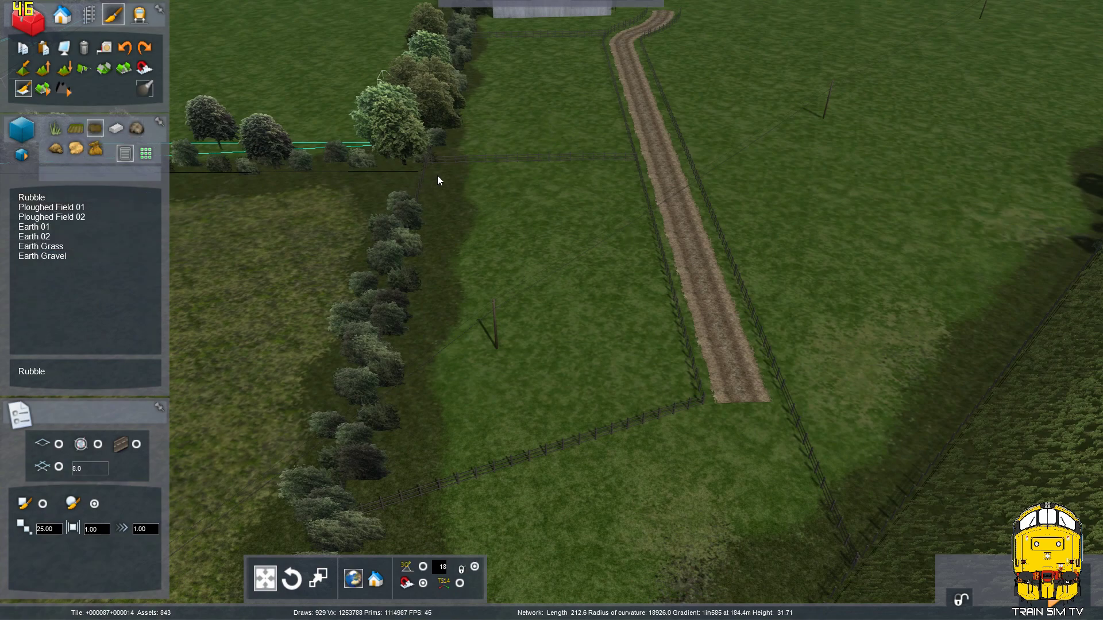
key(Left)
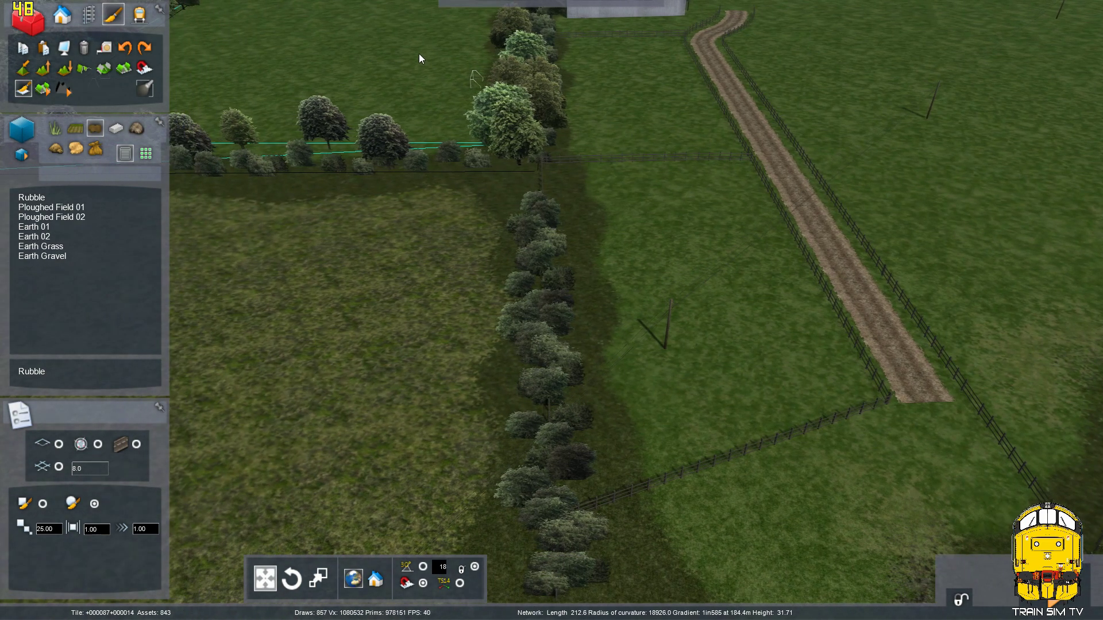
mouse_move(702, 401)
mouse_down()
mouse_move(648, 382)
mouse_move(598, 343)
mouse_move(581, 303)
mouse_move(547, 273)
mouse_move(574, 222)
mouse_up()
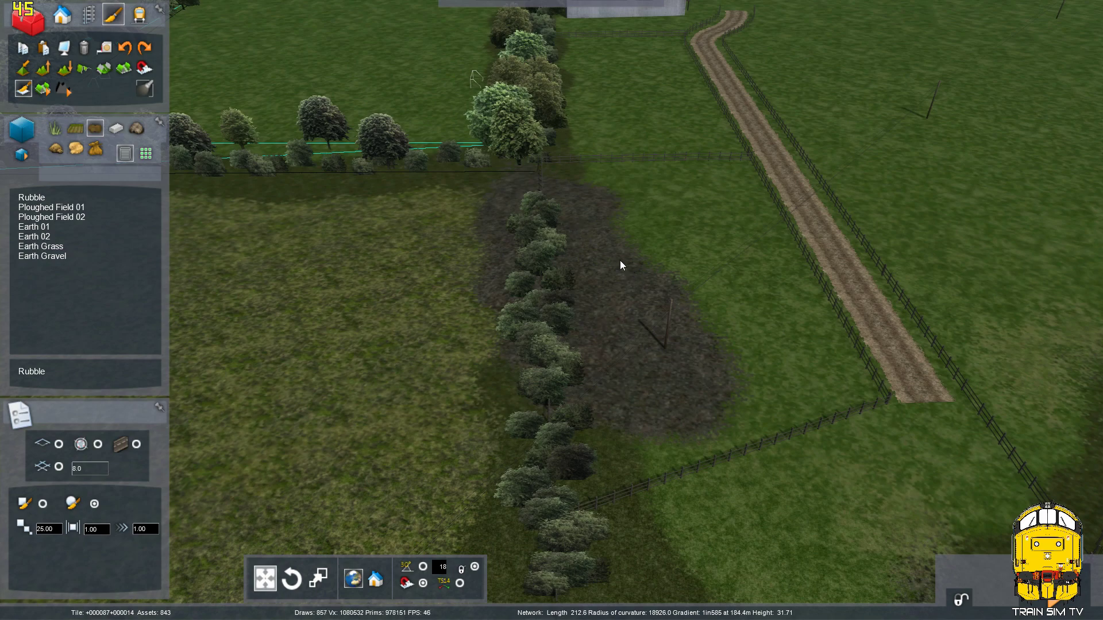
key(ctrl+z)
key(ctrl+z)
key(ctrl+z)
mouse_move(680, 290)
mouse_down()
mouse_move(657, 270)
mouse_move(594, 253)
mouse_up()
key(ctrl+z)
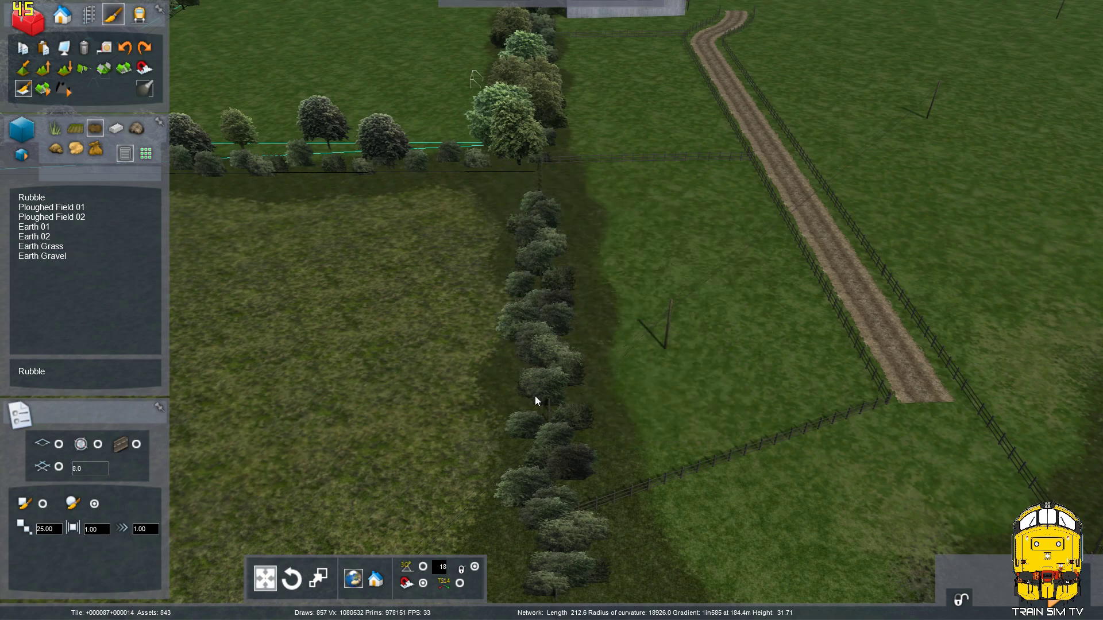
Paint Earth 02 over the fenced plot between the hedgerow and the farm track.
key(Right)
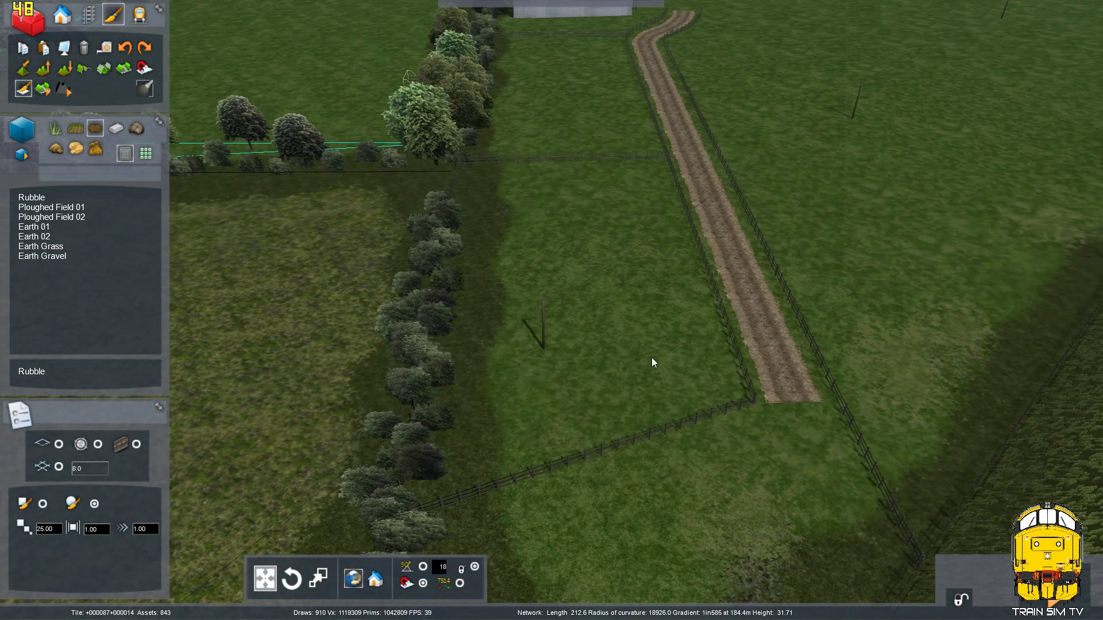
key(Up)
right_drag(626, 342, 649, 171)
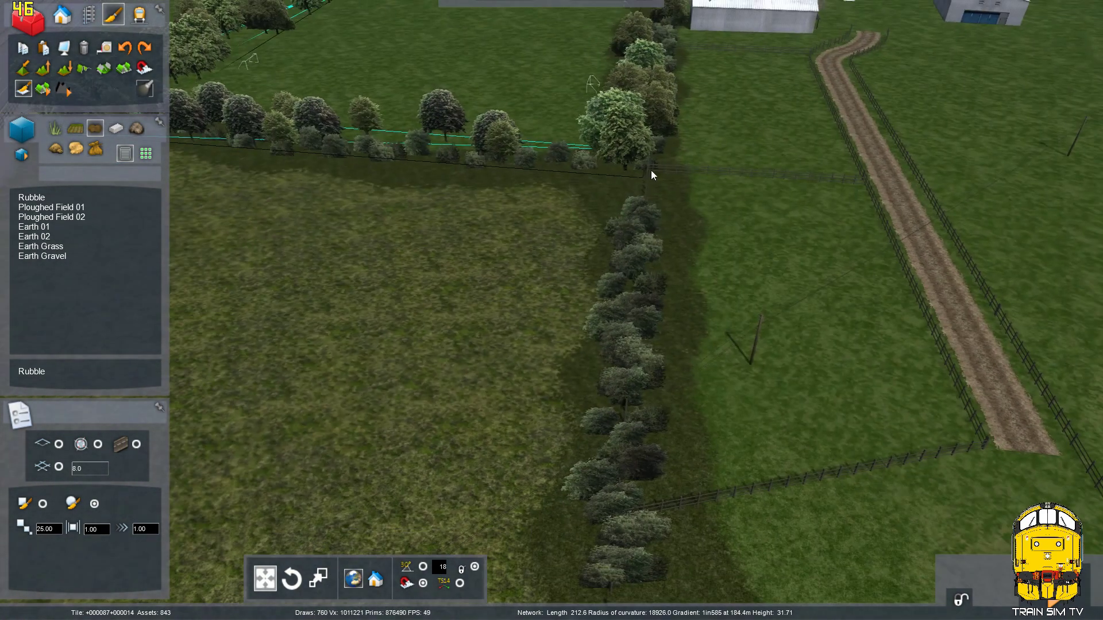
key(Right)
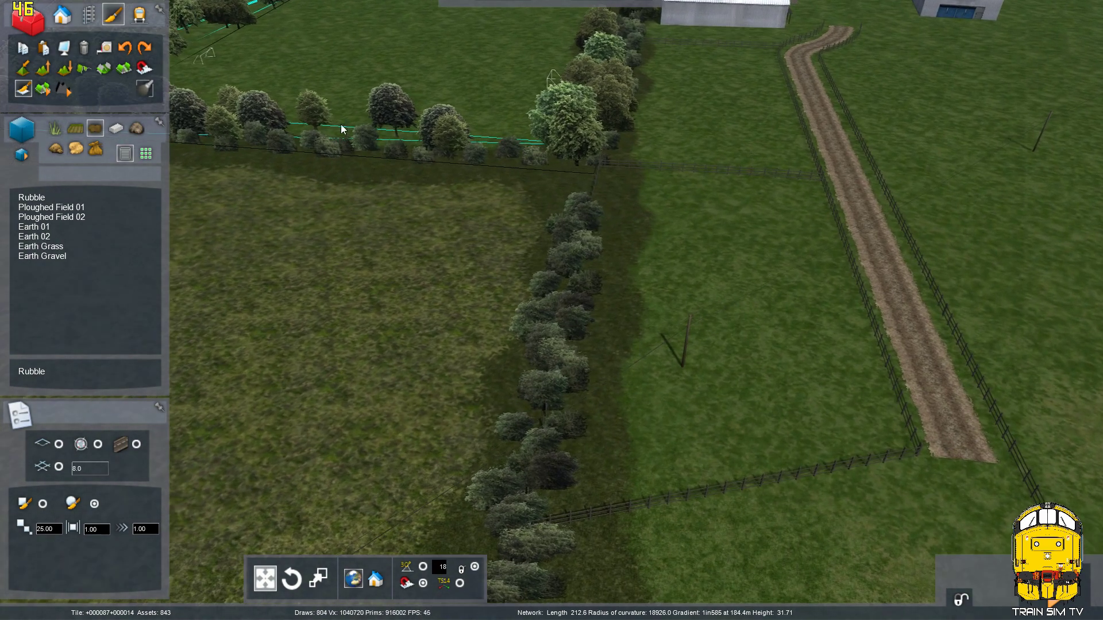
key(Right)
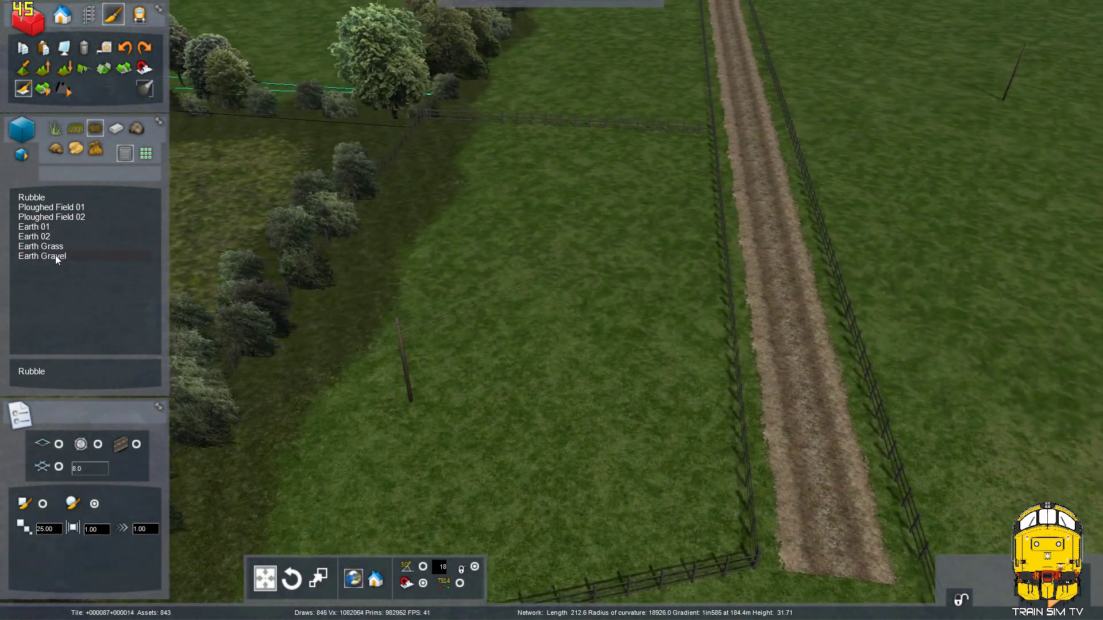
click(56, 237)
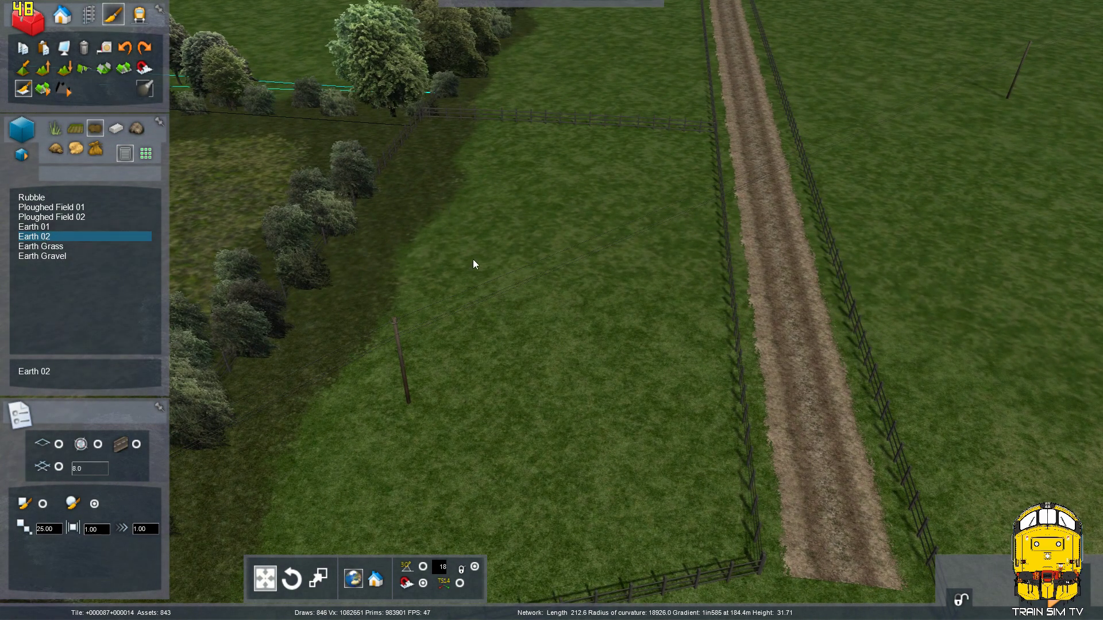
mouse_move(587, 258)
mouse_down()
mouse_move(606, 301)
mouse_move(581, 249)
mouse_move(606, 226)
mouse_move(574, 441)
mouse_move(616, 362)
mouse_move(636, 172)
mouse_move(593, 144)
mouse_move(506, 146)
mouse_move(471, 216)
mouse_move(423, 389)
mouse_up()
right_drag(420, 397, 421, 465)
right_drag(425, 344, 427, 339)
drag(427, 339, 417, 375)
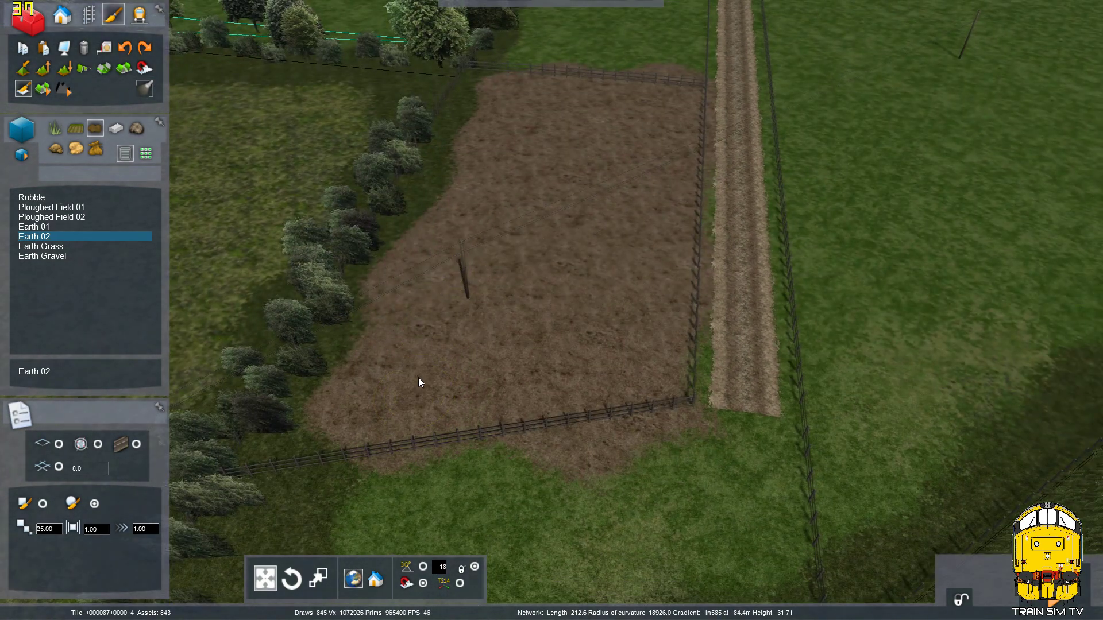
Extend Earth 02 beyond the plot and along both sides of the farm track up to the farmyard.
right_drag(417, 375, 443, 315)
mouse_move(443, 315)
mouse_down()
mouse_move(478, 381)
mouse_move(463, 409)
mouse_move(557, 332)
mouse_move(630, 288)
mouse_move(662, 286)
mouse_move(657, 239)
mouse_up()
right_drag(656, 239, 516, 198)
mouse_move(512, 136)
mouse_down()
mouse_move(538, 215)
mouse_move(549, 325)
mouse_up()
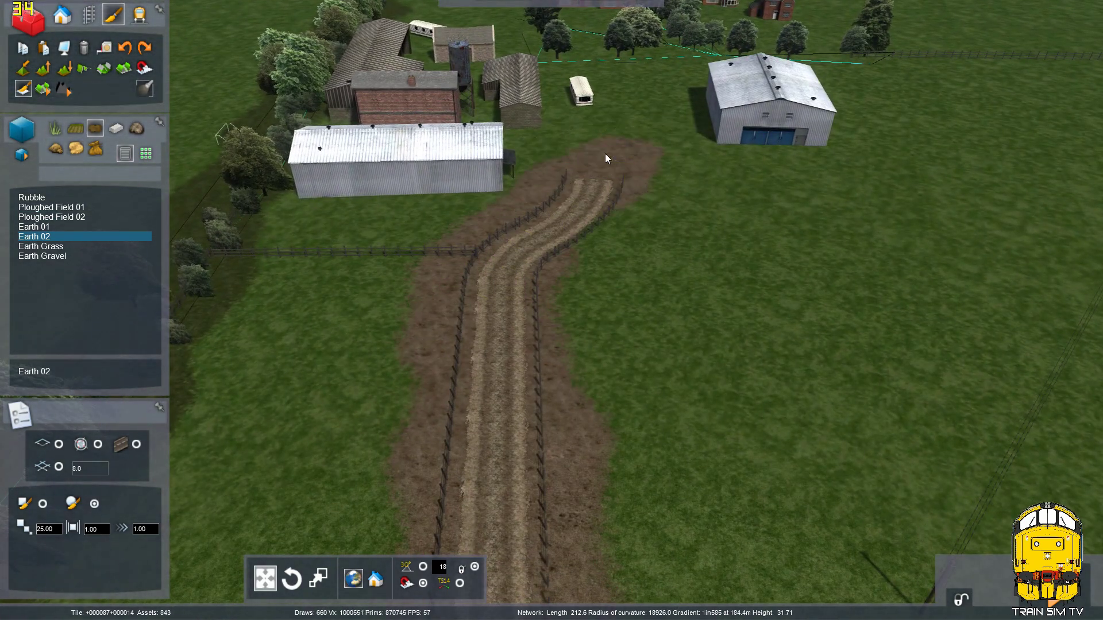
Paint Earth 02 over the farmyard entrance at the track's end and around the long white barn.
key(Up)
mouse_move(605, 154)
right_down()
mouse_move(609, 167)
mouse_move(728, 178)
right_up()
drag(729, 177, 498, 270)
right_drag(498, 269, 470, 363)
key(Down)
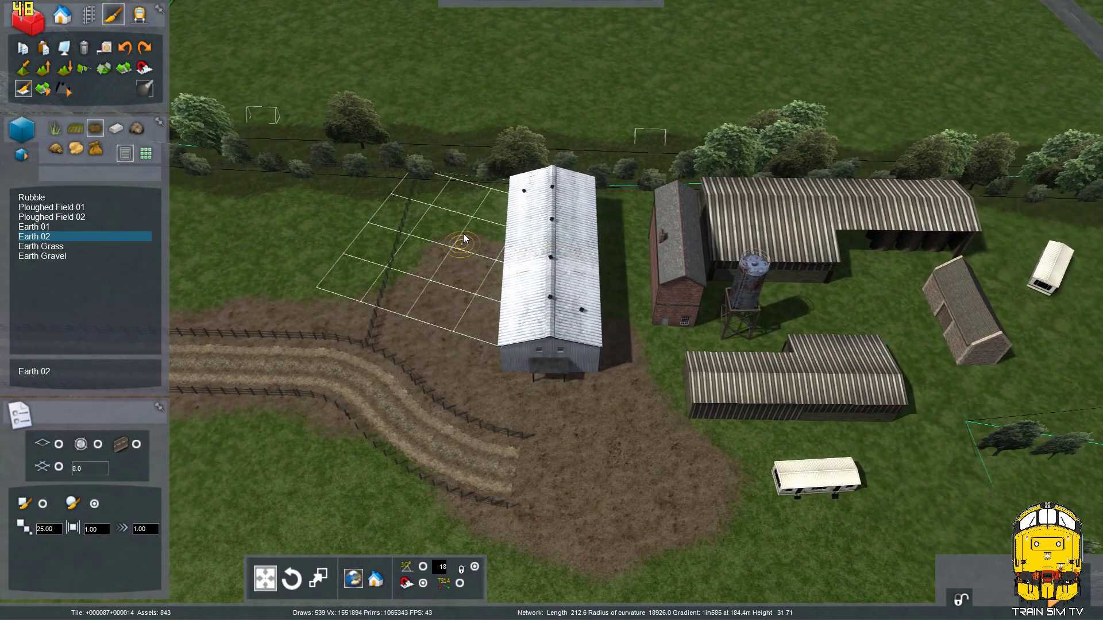
drag(625, 440, 572, 287)
Fill the ground between the brick building, striped sheds, stone building and caravans with Earth 02.
key(Right)
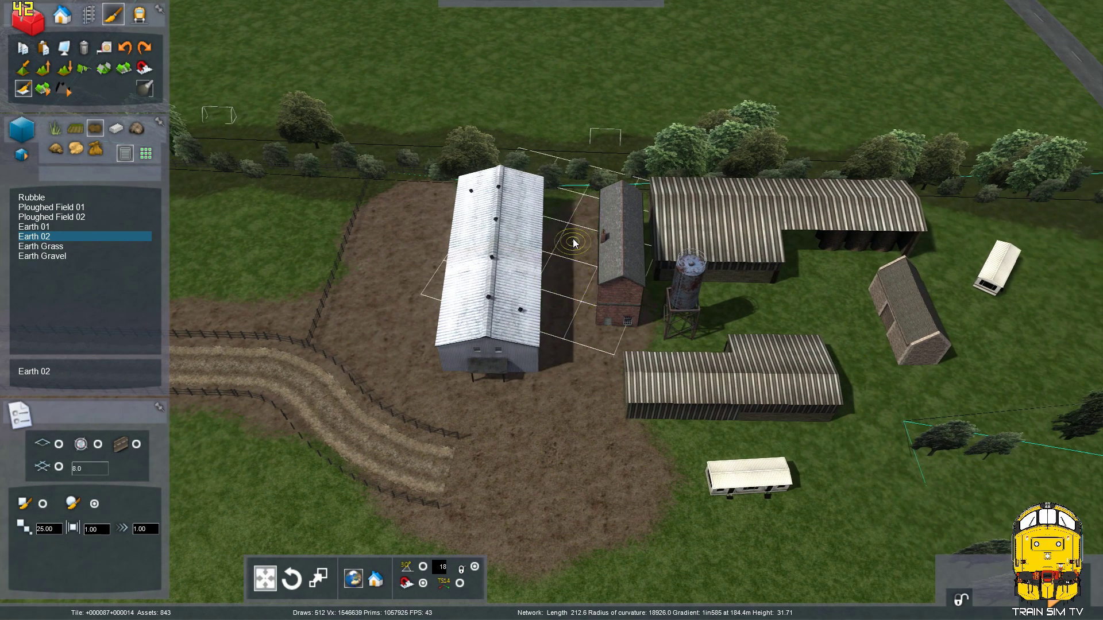
key(Right)
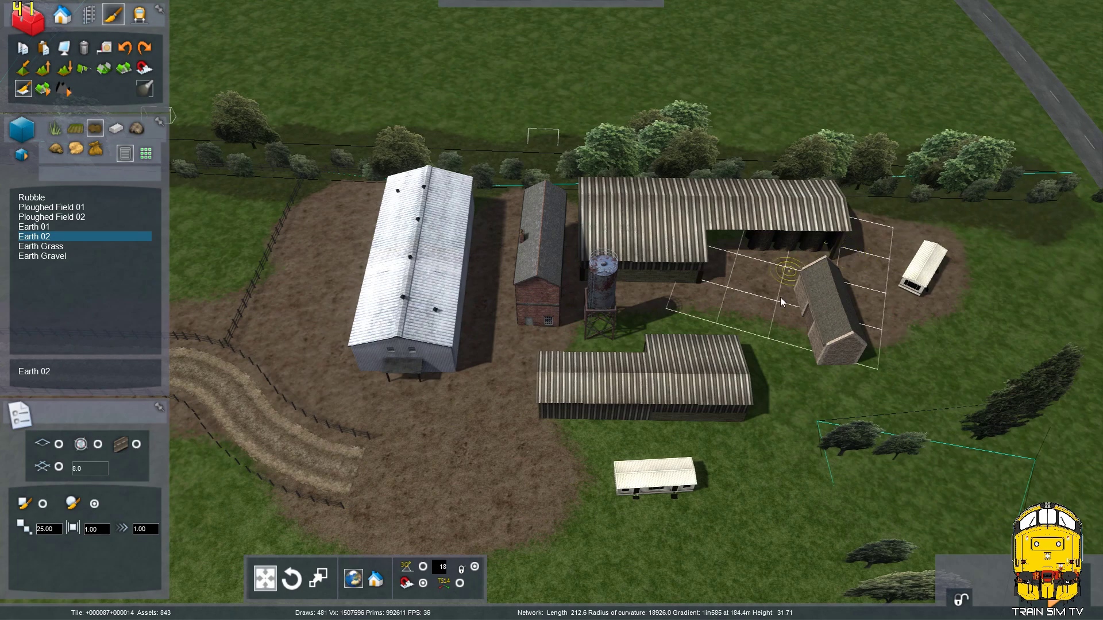
key(Down)
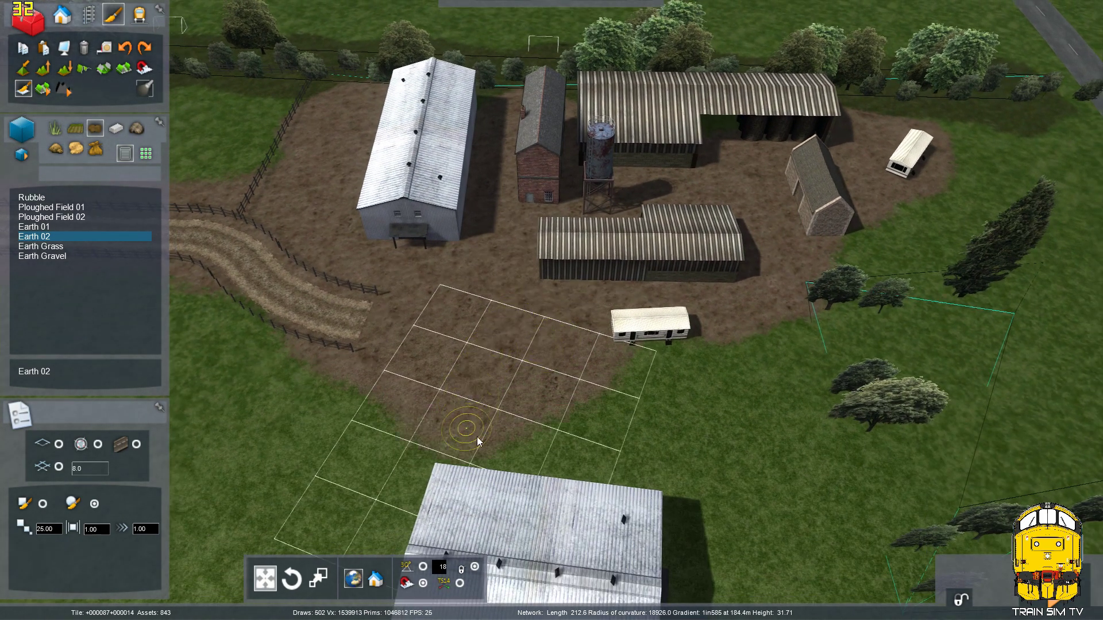
drag(715, 429, 676, 378)
Paint Earth 02 around the detached barn with blue doors, and blend Earth 01 into the middle of the farmyard.
right_drag(676, 378, 670, 356)
key(Down)
click(659, 131)
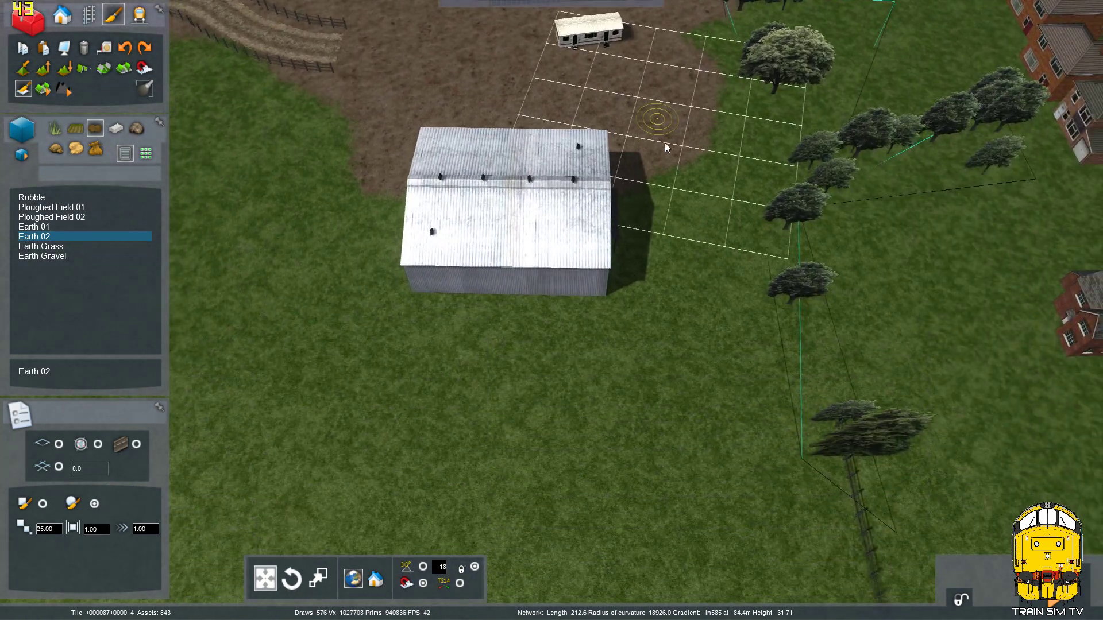
right_drag(660, 131, 660, 131)
key(Up)
key(Left)
right_drag(665, 320, 570, 377)
mouse_move(738, 396)
mouse_down()
mouse_move(790, 399)
mouse_move(811, 285)
mouse_up()
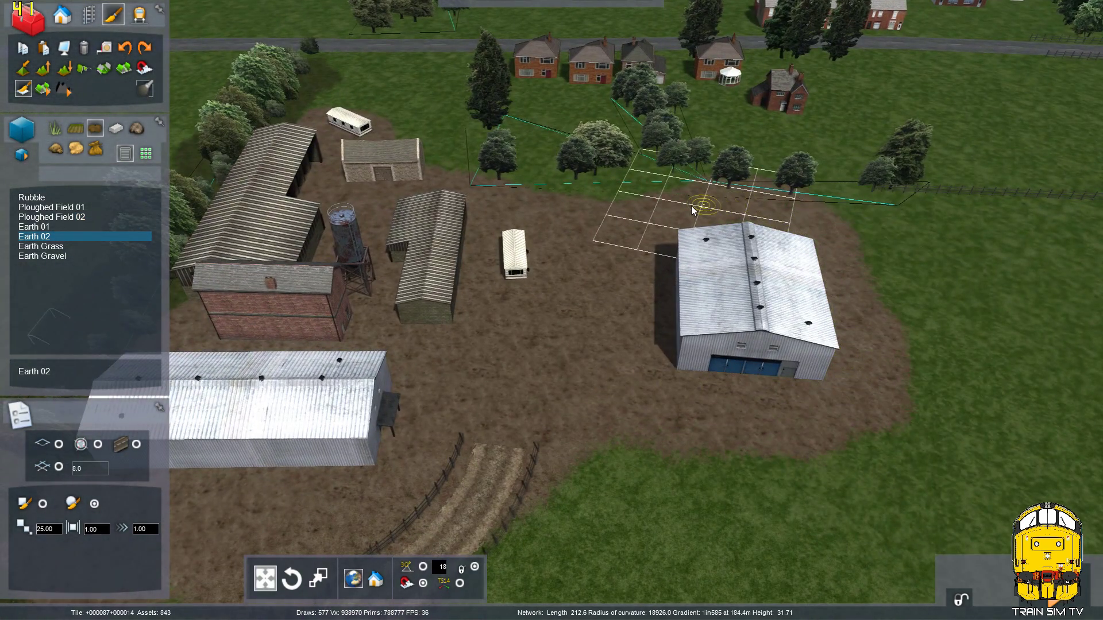
click(37, 237)
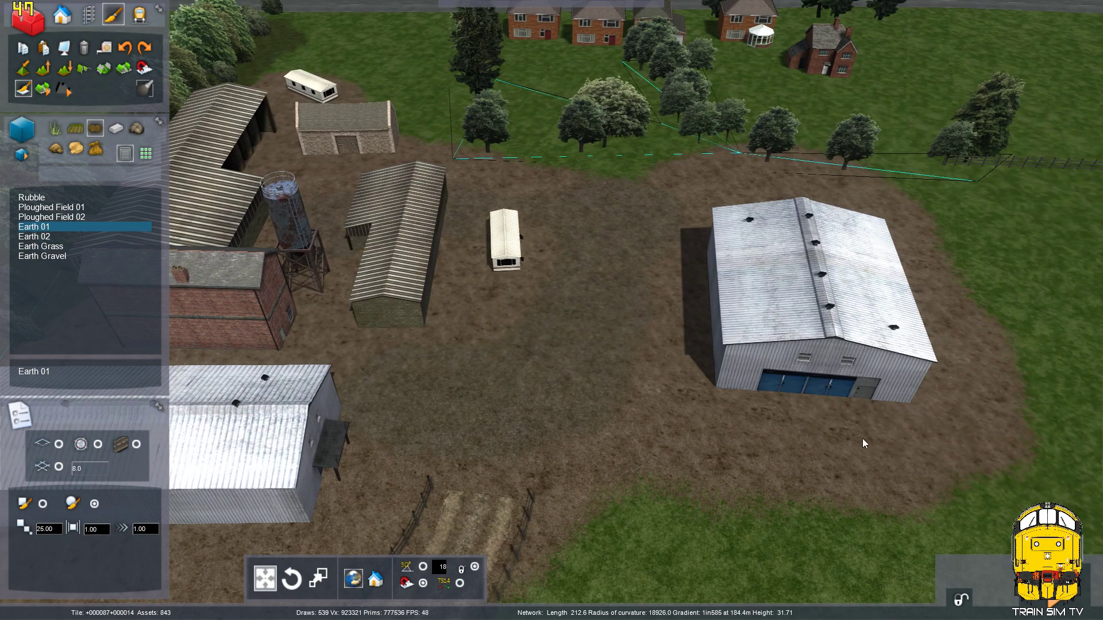
Paint Grass Dry over the small fenced paddock between the farm track and the tree line.
right_drag(805, 244, 655, 253)
key(Left)
key(Right)
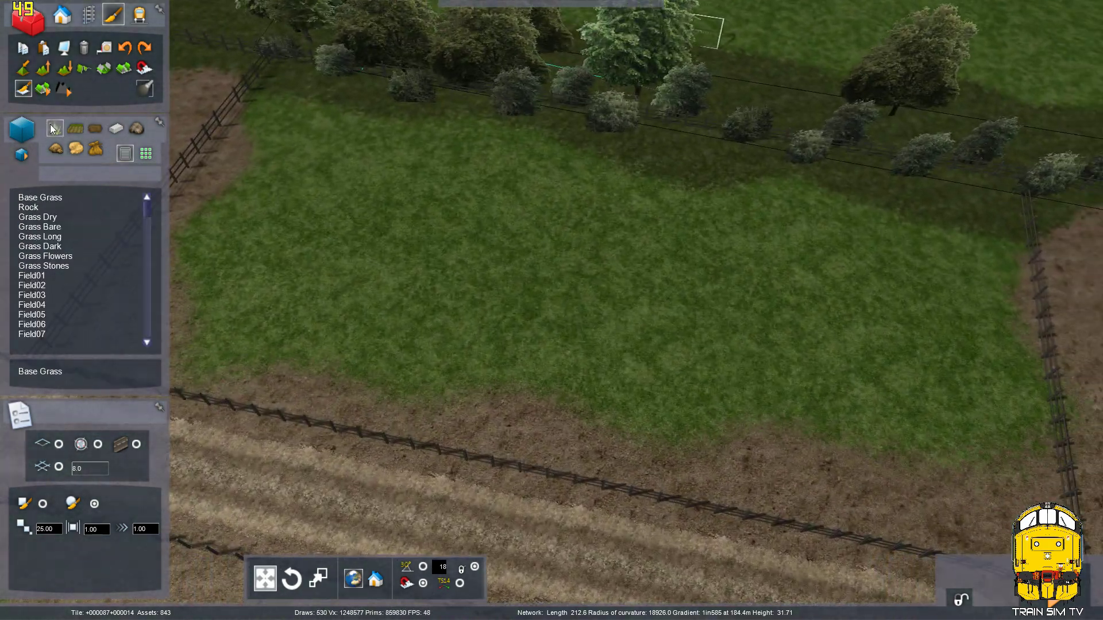
click(56, 218)
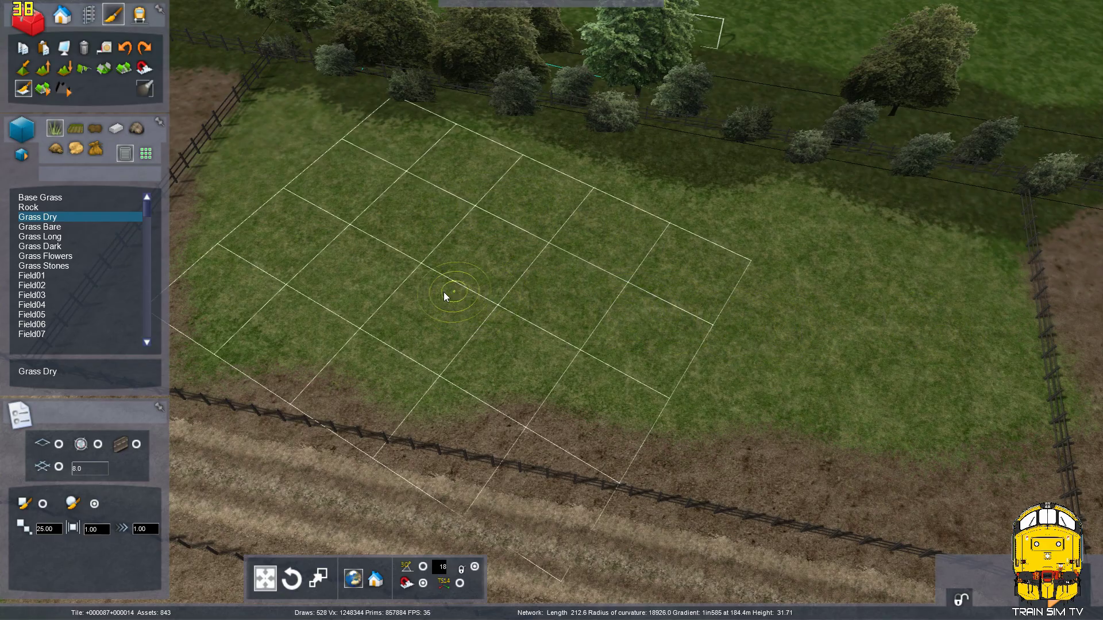
Widen the Grass Dark strip along the hedgerow so it covers the edge of the Earth 02 plot.
key(Down)
right_drag(479, 320, 595, 334)
key(Left)
key(Down)
key(Up)
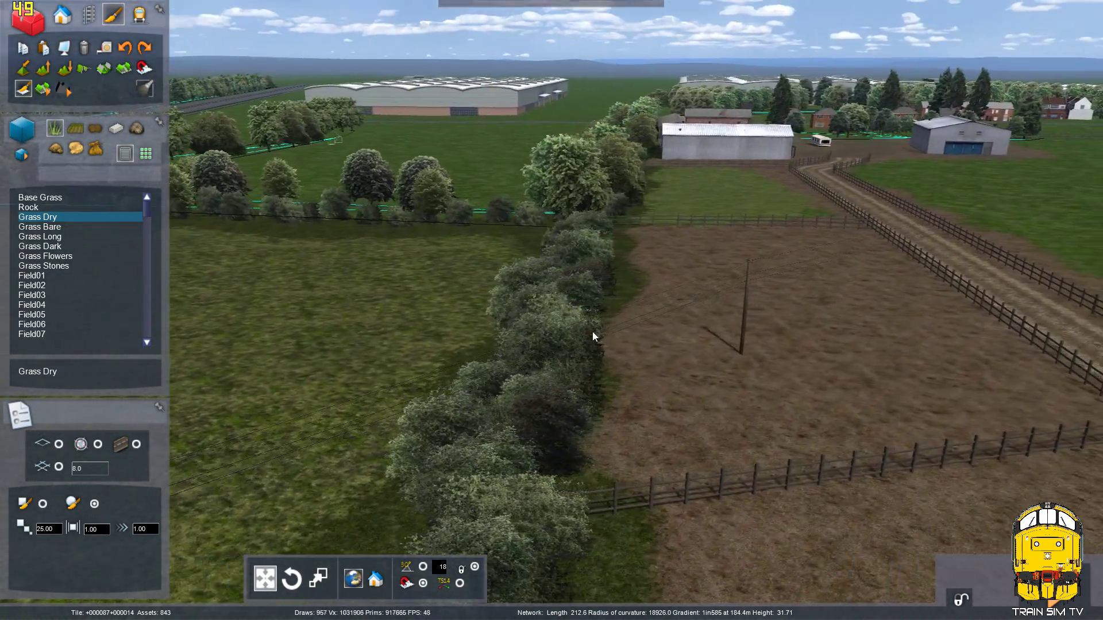
key(Right)
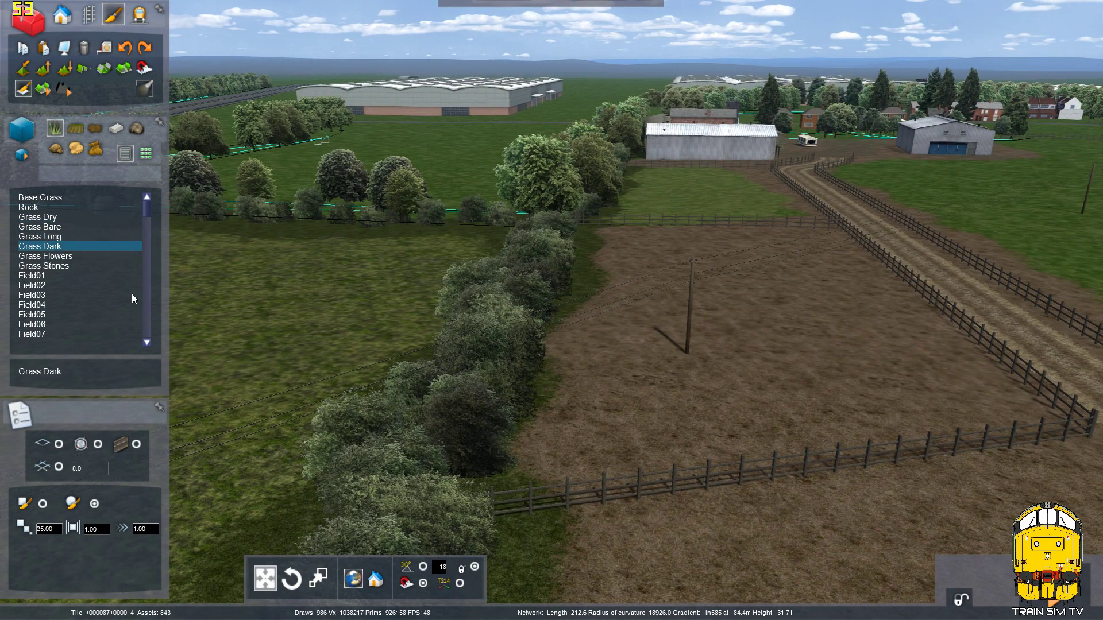
mouse_move(515, 416)
mouse_down()
mouse_move(563, 278)
mouse_move(567, 213)
mouse_up()
right_drag(567, 215, 620, 109)
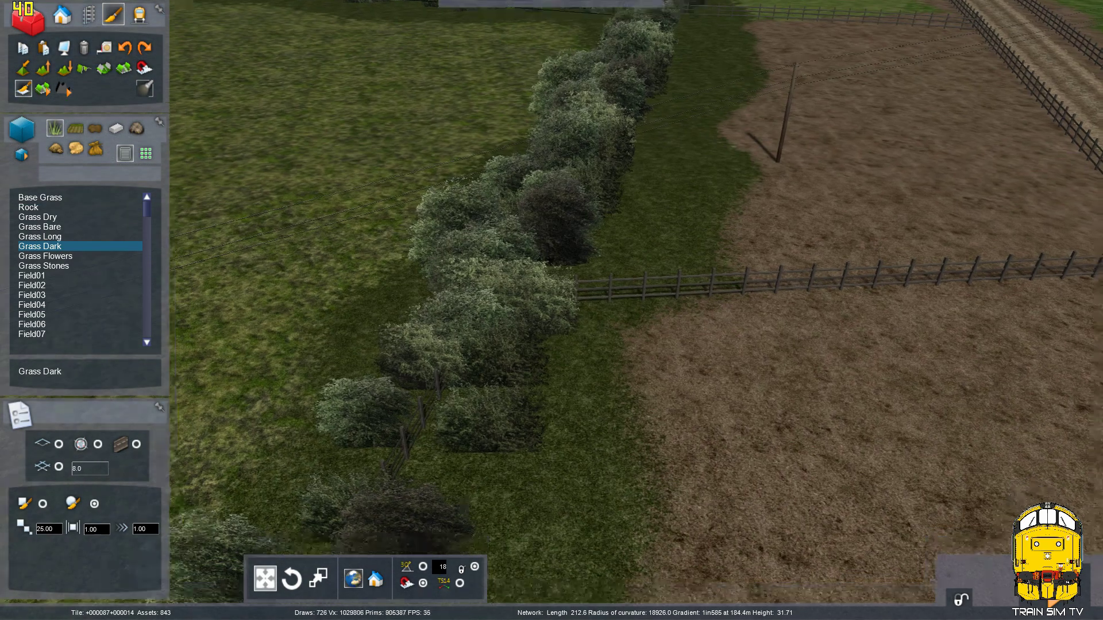
key(Down)
drag(565, 222, 475, 405)
key(Up)
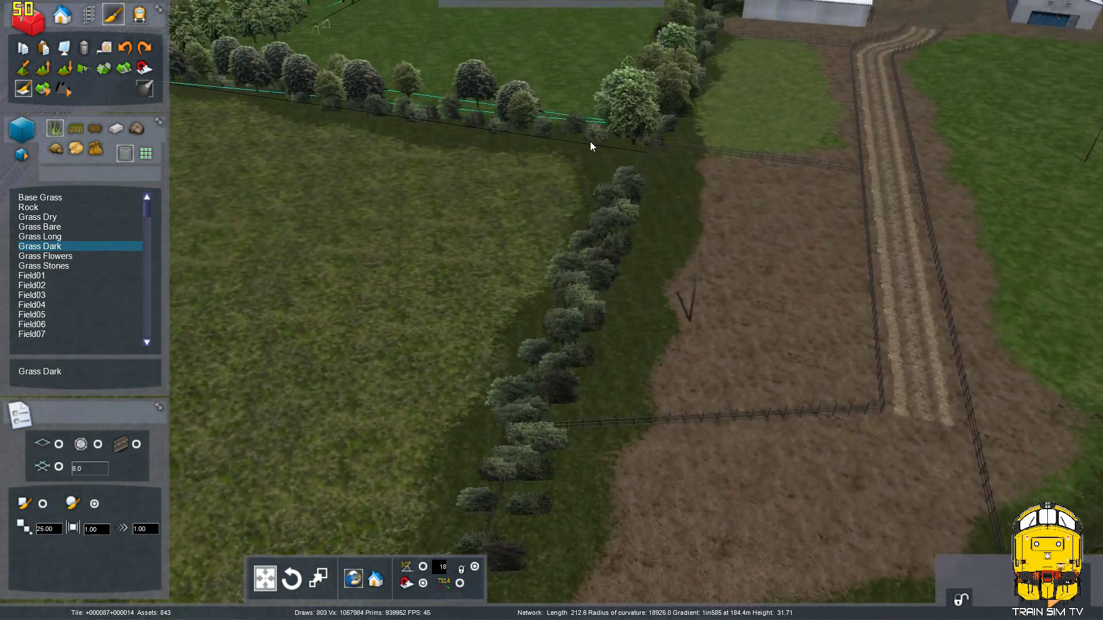
Paint a first patch of Grass Dark on the football field beside the goalposts near the tree line.
key(Left)
key(Left)
key(Up)
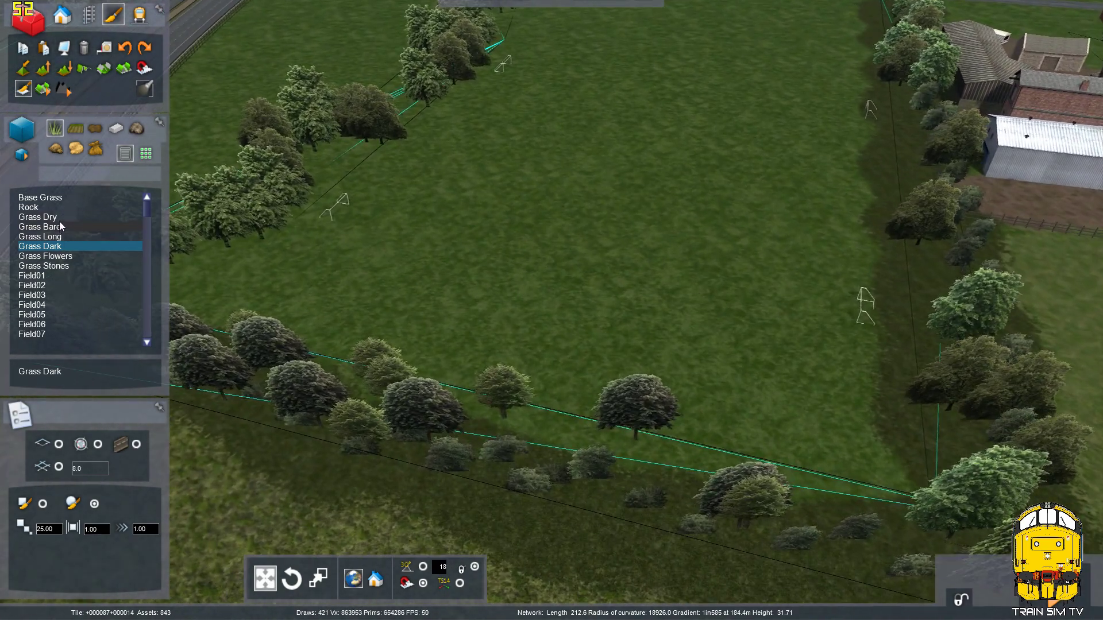
key(Up)
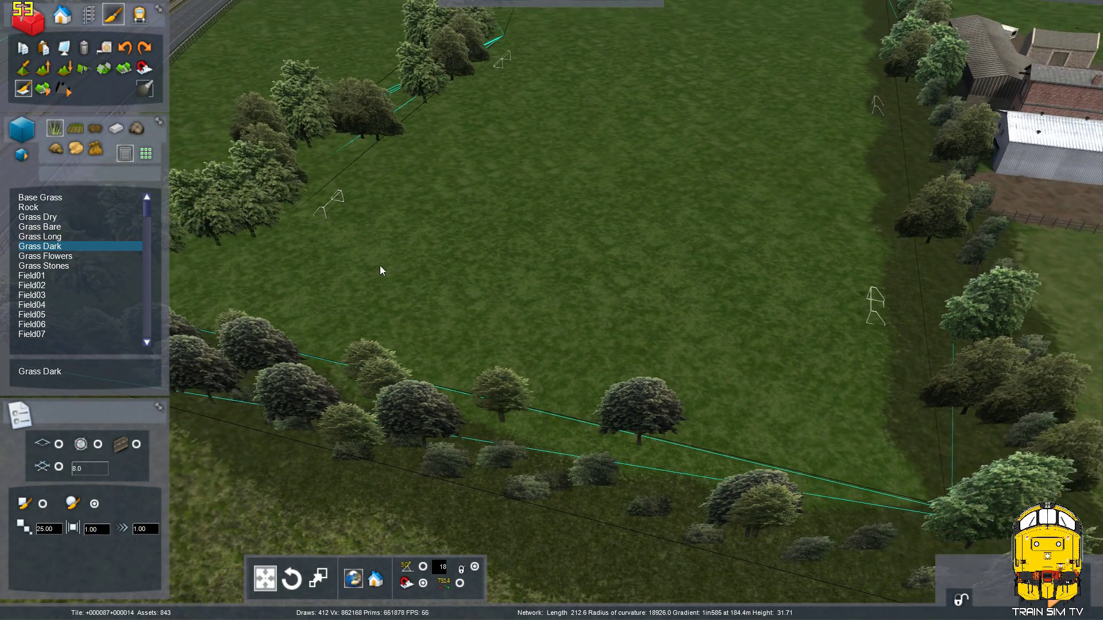
mouse_move(381, 265)
mouse_down()
mouse_move(416, 205)
mouse_move(328, 314)
mouse_move(389, 178)
mouse_up()
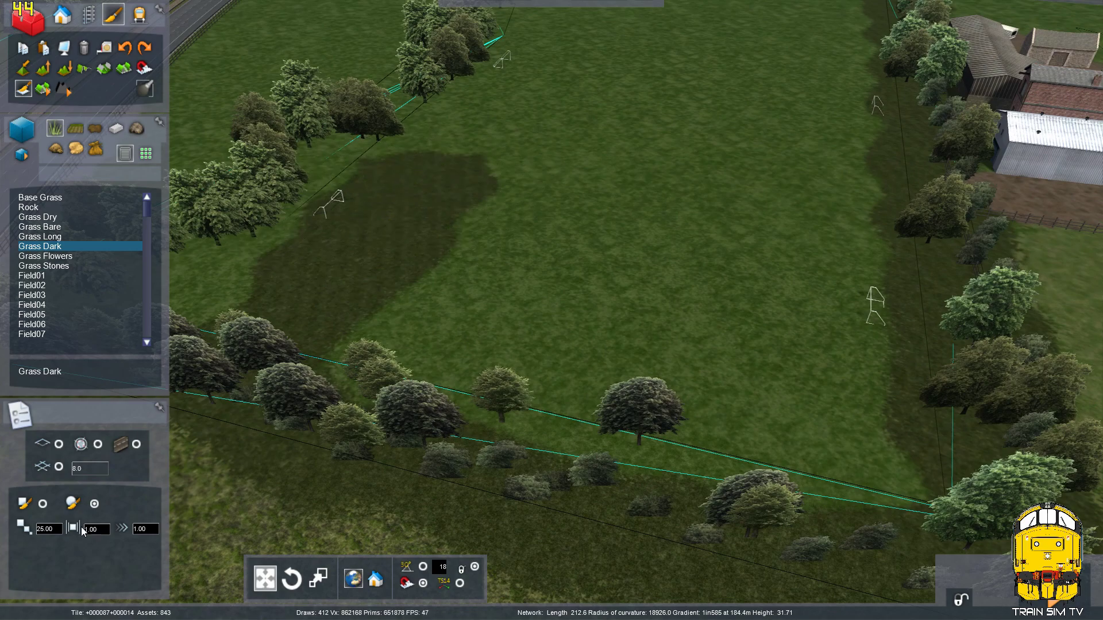
Set the brush size to 60 and fill the rest of the football field with Grass Dark up to its tree lines.
click(51, 531)
text(60)
key(Return)
drag(523, 112, 578, 107)
right_drag(579, 108, 568, 210)
mouse_move(569, 210)
mouse_down()
mouse_move(567, 120)
mouse_move(732, 113)
mouse_up()
mouse_move(740, 165)
mouse_down()
mouse_move(725, 277)
mouse_move(673, 407)
mouse_move(340, 371)
mouse_move(563, 285)
mouse_move(542, 172)
mouse_move(568, 119)
mouse_up()
key(Up)
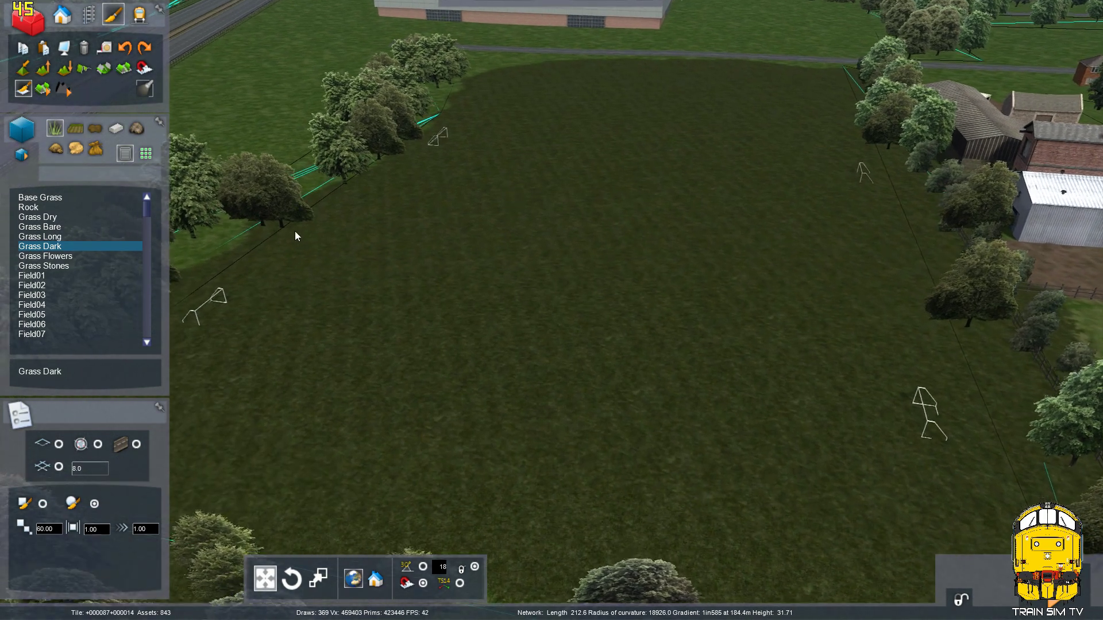
Set the brush size to 15 and paint an Earth 02 patch around one set of goalposts.
click(97, 130)
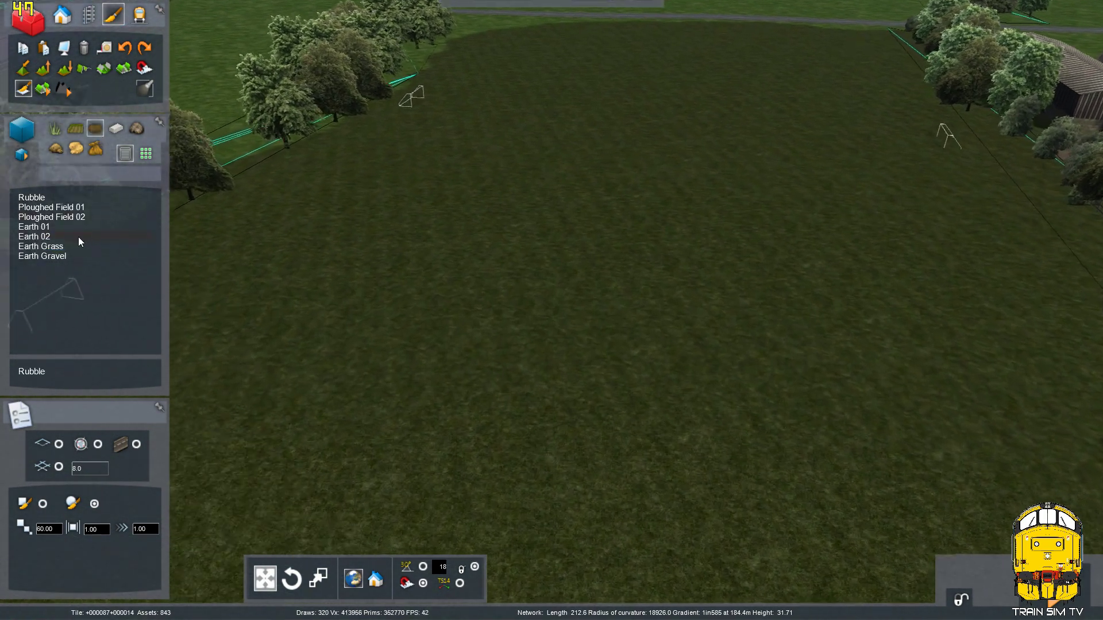
click(82, 237)
key(Left)
right_drag(499, 290, 534, 339)
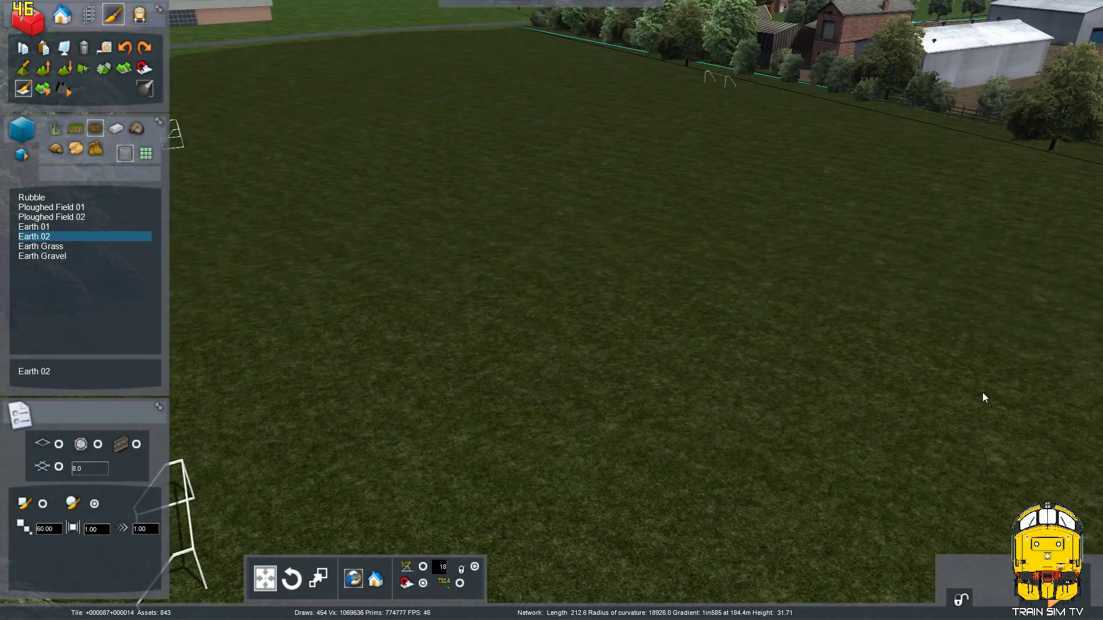
right_drag(632, 328, 721, 343)
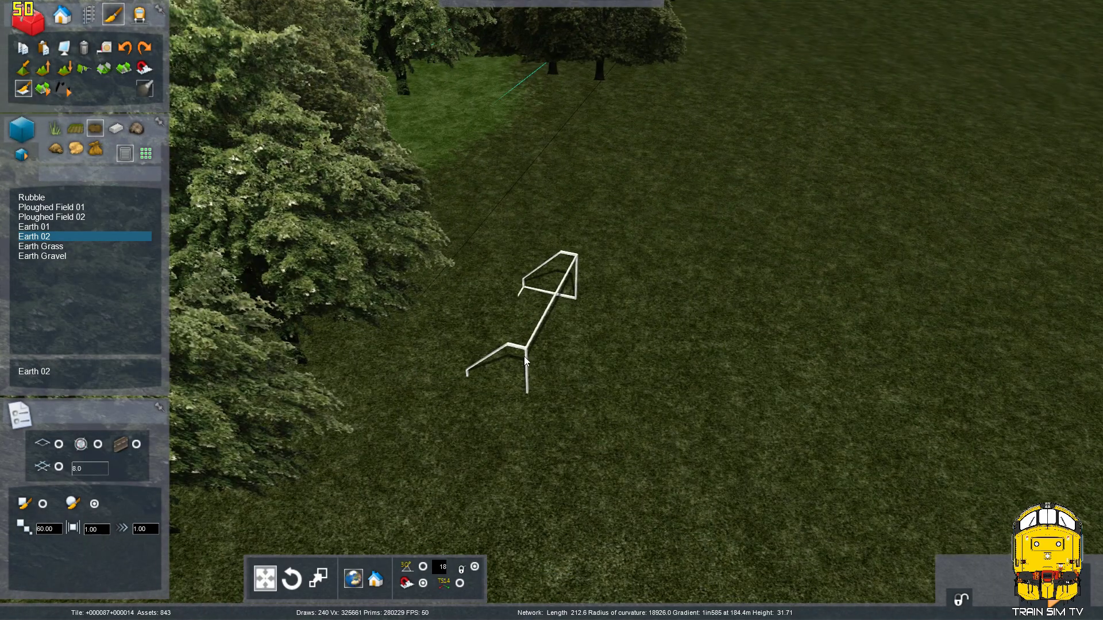
right_drag(604, 339, 720, 274)
key(Down)
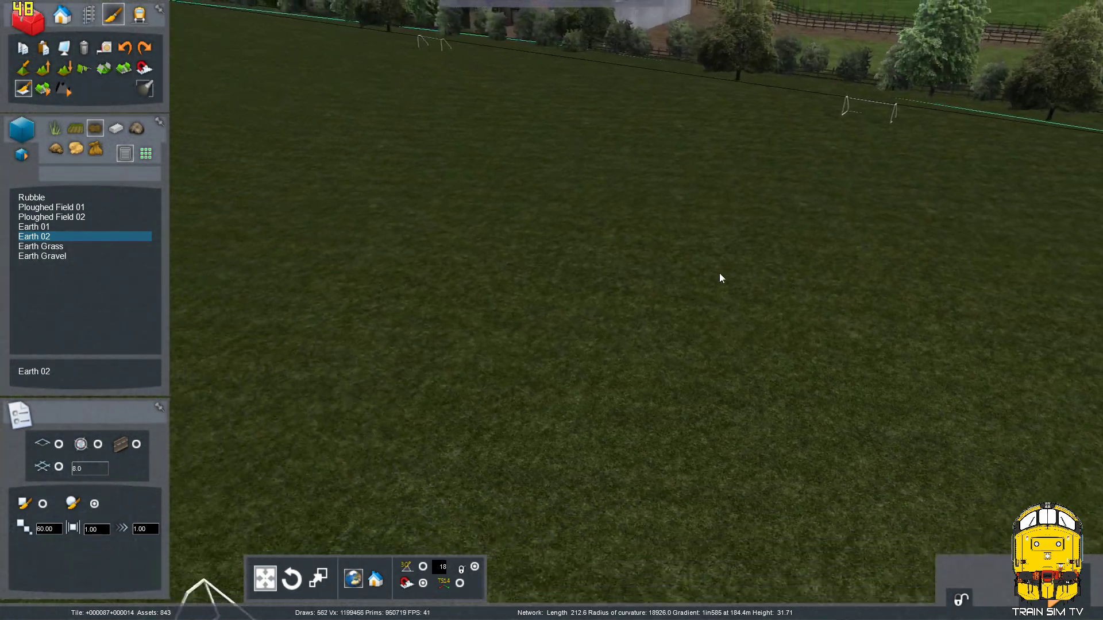
key(Up)
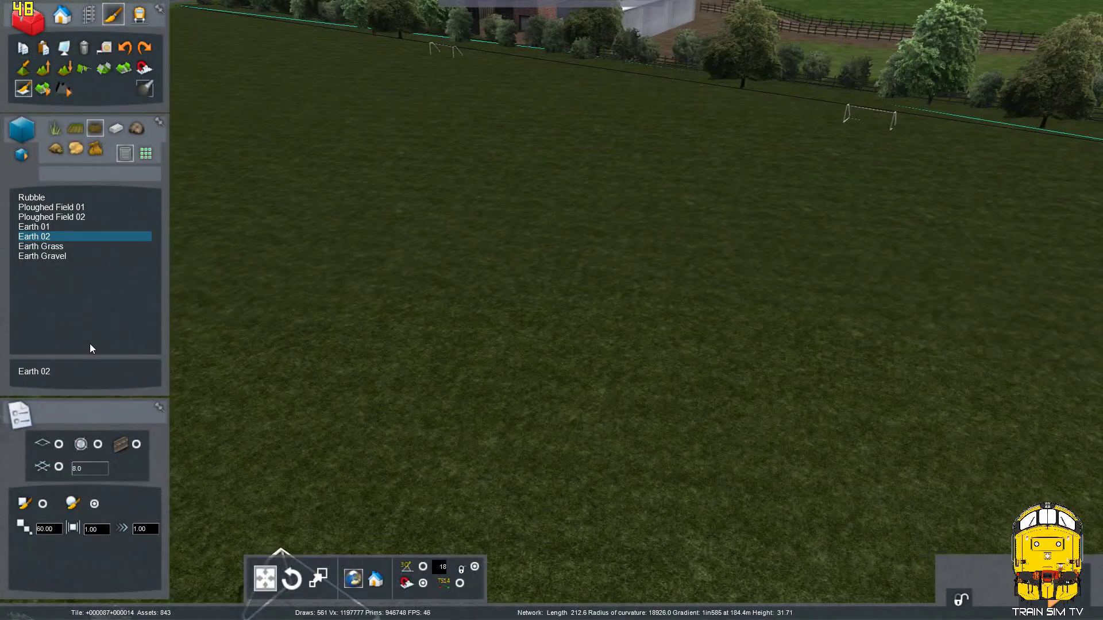
text(15)
right_drag(311, 377, 229, 431)
key(Up)
key(Up)
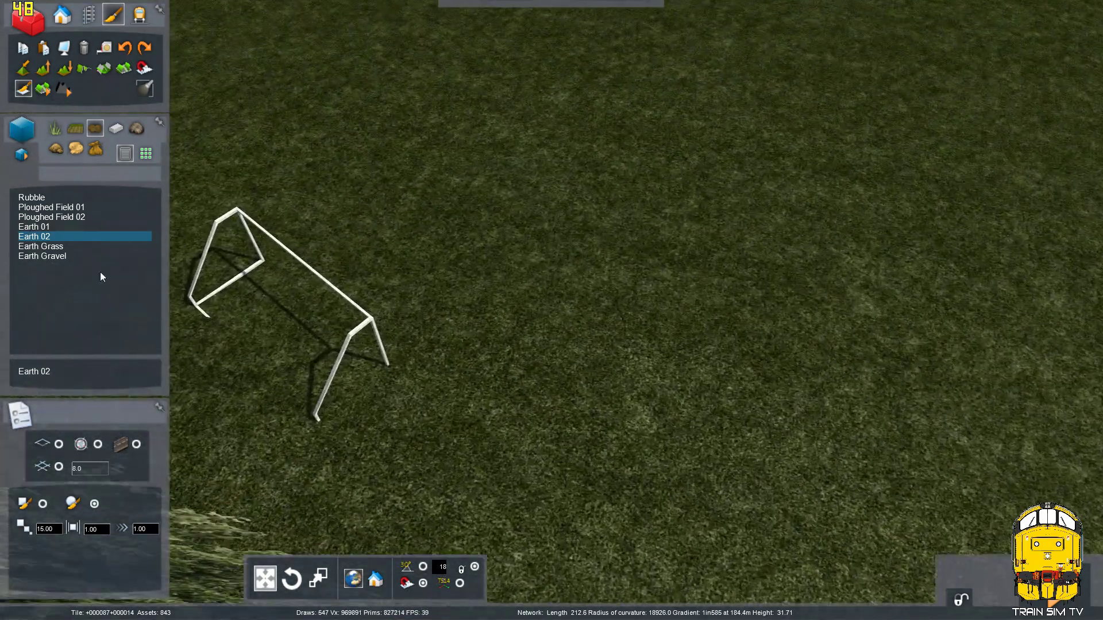
mouse_move(342, 295)
mouse_down()
mouse_move(354, 293)
mouse_move(282, 316)
mouse_move(291, 261)
mouse_up()
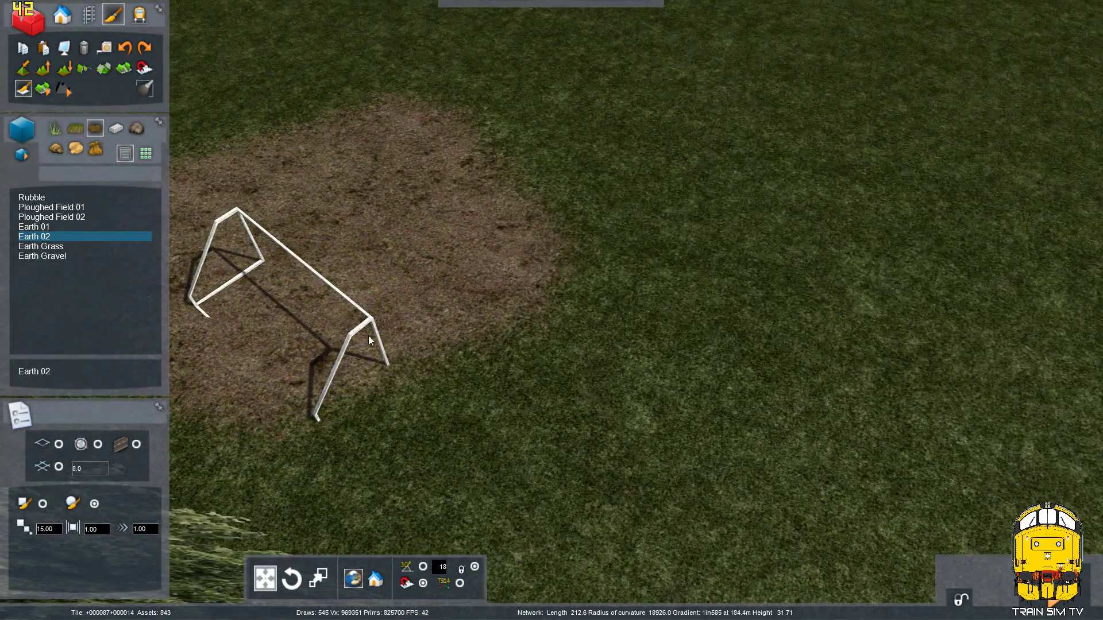
Repaint the worn patch in front of the goalposts with Earth Grass.
key(Down)
key(Right)
drag(436, 254, 300, 243)
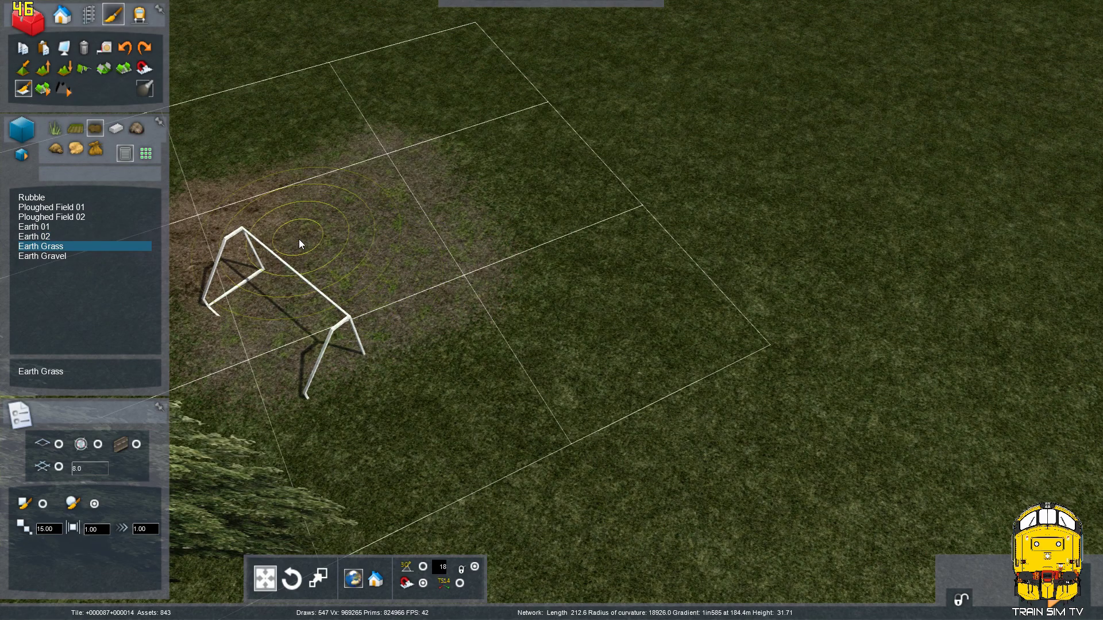
Paint Earth Grass patches at the centre of the first pitch and around the goalposts at its opposite end.
scroll(277, 287, down, 10)
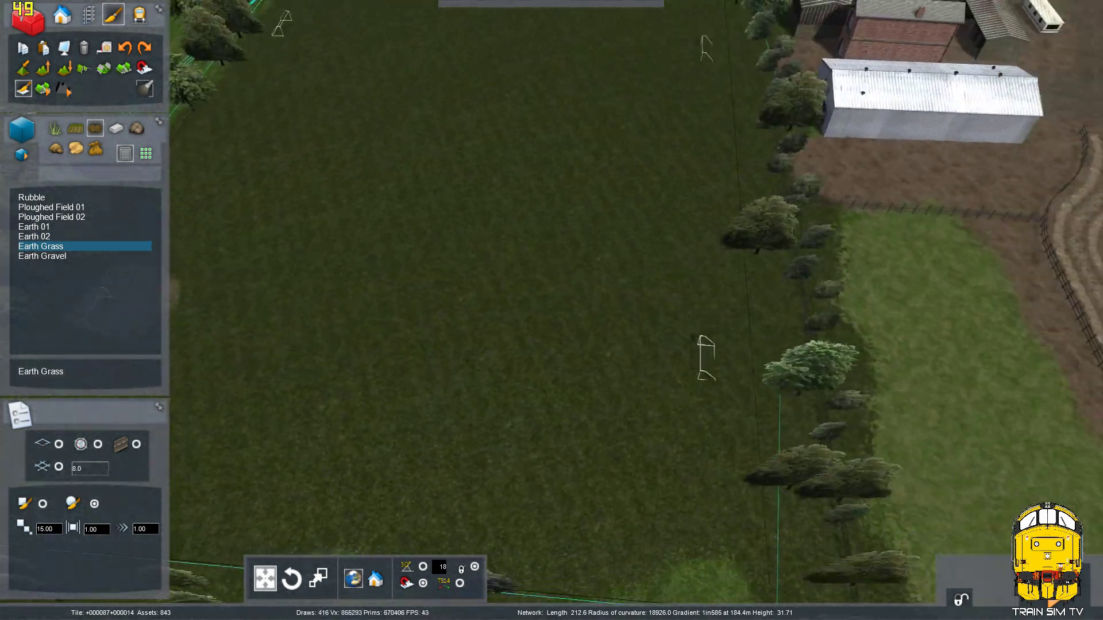
scroll(583, 335, up, 6)
drag(562, 309, 563, 308)
scroll(609, 290, down, 5)
key(Right)
scroll(647, 299, up, 4)
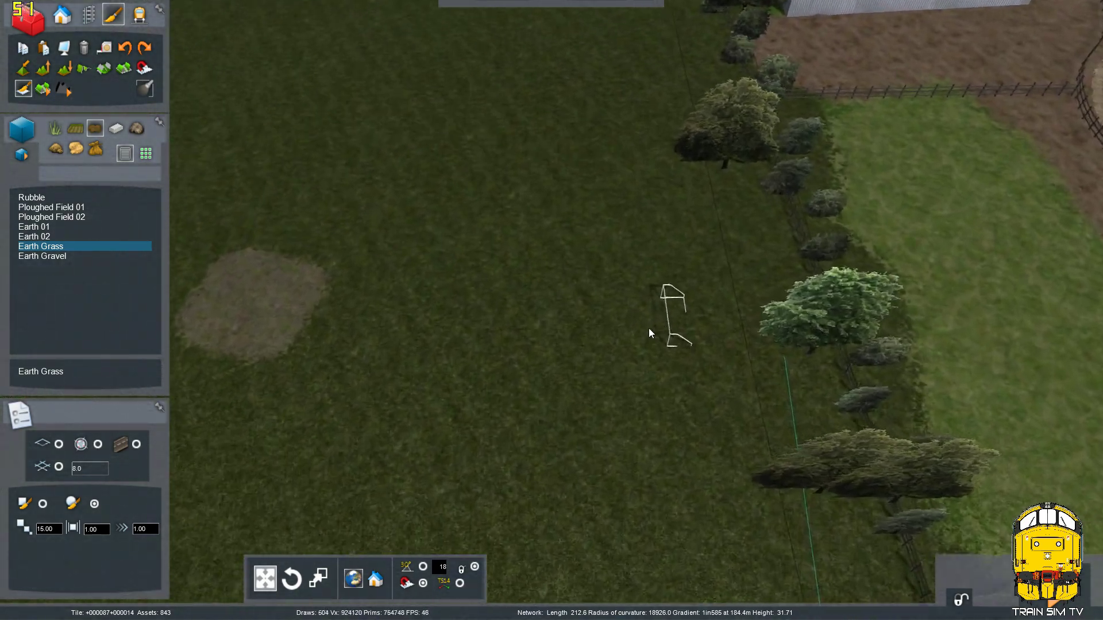
scroll(650, 326, up, 2)
click(641, 328)
Paint Earth Grass patches around both goals and at the centre of the second pitch.
scroll(662, 302, down, 5)
mouse_move(662, 302)
right_down()
mouse_move(535, 293)
mouse_move(581, 343)
right_up()
scroll(581, 343, up, 1)
click(652, 432)
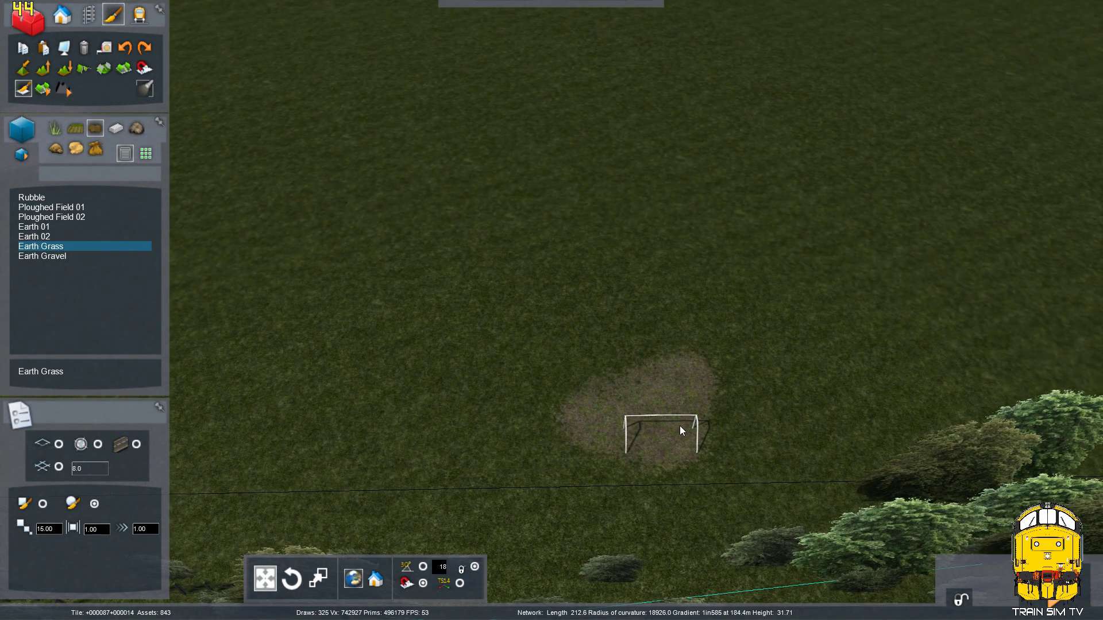
scroll(657, 425, down, 5)
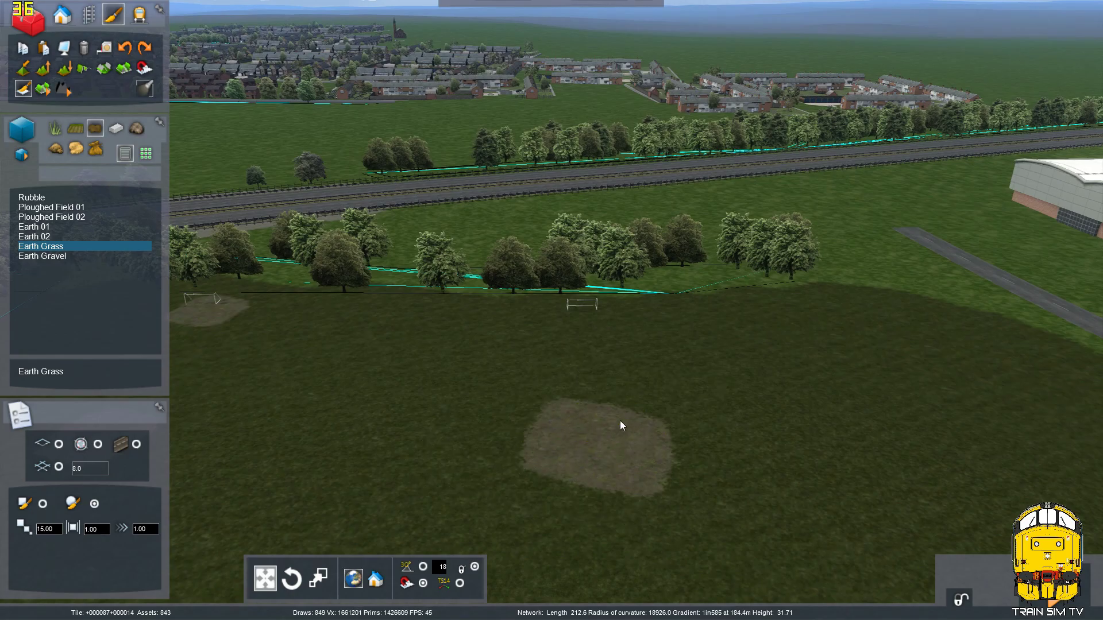
scroll(576, 312, up, 5)
mouse_move(661, 288)
mouse_down()
mouse_move(548, 303)
mouse_move(554, 324)
mouse_up()
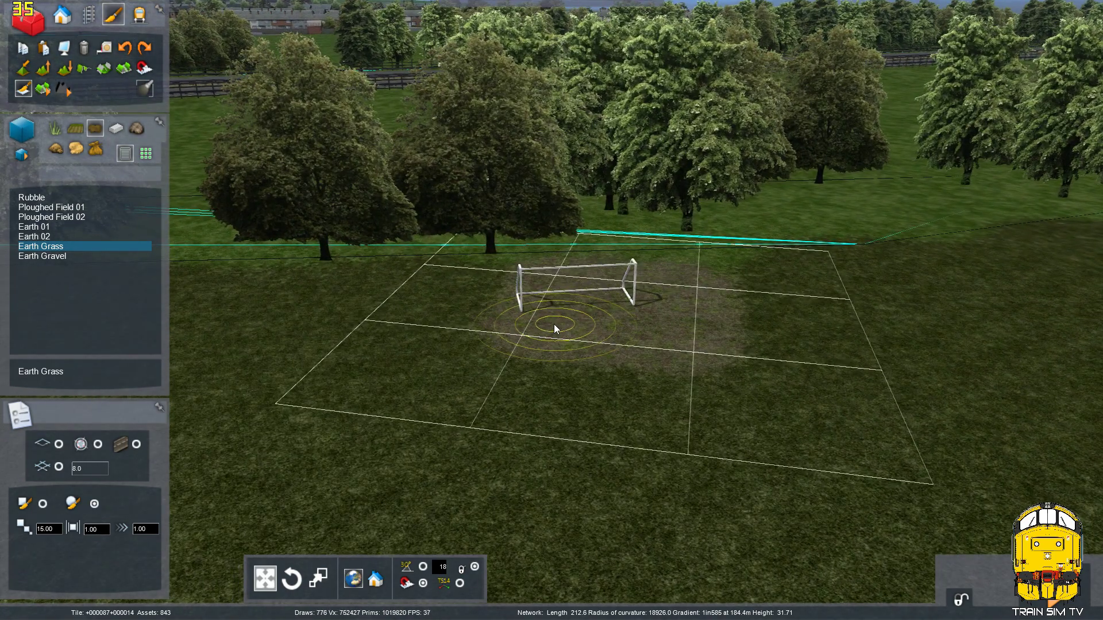
scroll(554, 324, down, 8)
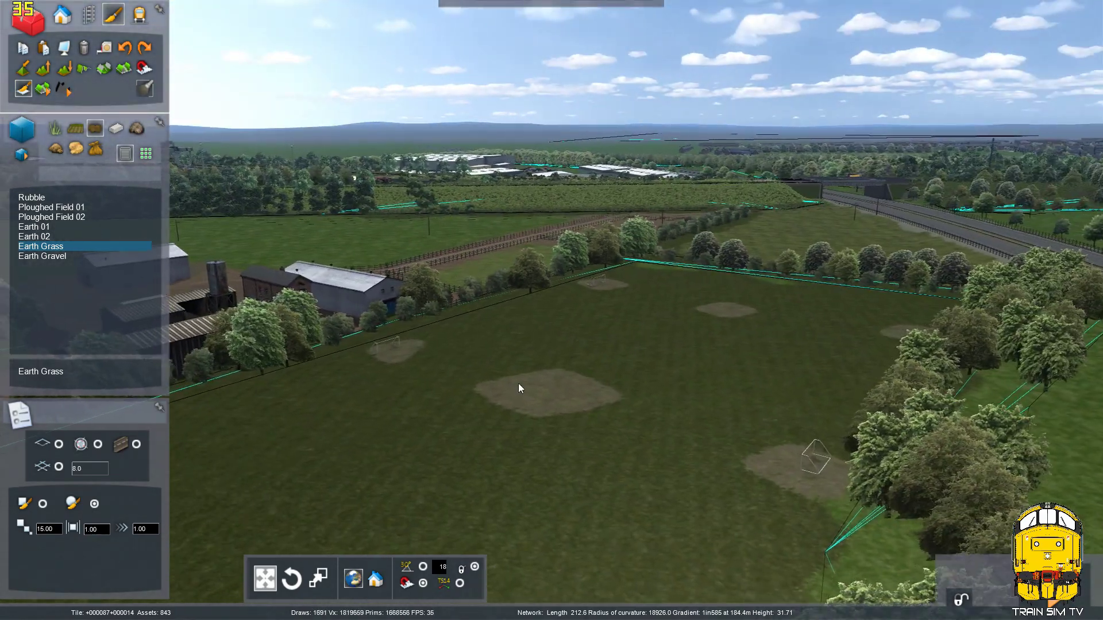
Extend the Earth Grass patch at the centre of the first pitch into a larger irregular shape.
scroll(537, 379, up, 5)
right_drag(519, 384, 595, 357)
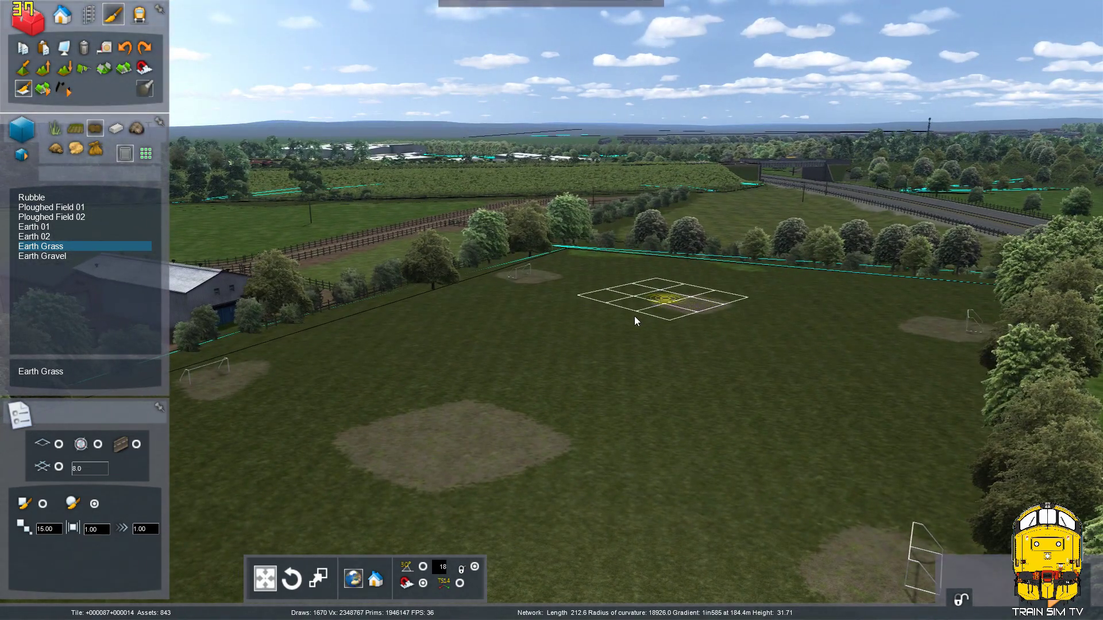
scroll(708, 305, up, 8)
mouse_move(709, 308)
right_down()
mouse_move(709, 278)
mouse_move(368, 270)
right_up()
right_drag(551, 311, 379, 310)
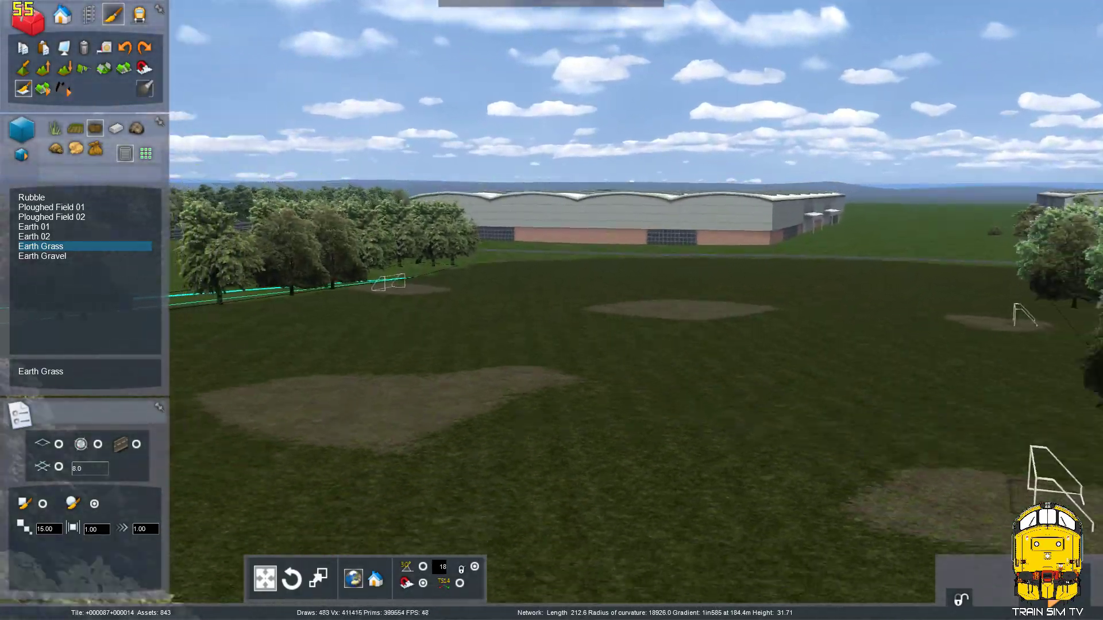
scroll(552, 344, down, 8)
right_drag(552, 345, 551, 413)
right_drag(632, 247, 712, 288)
scroll(701, 293, down, 3)
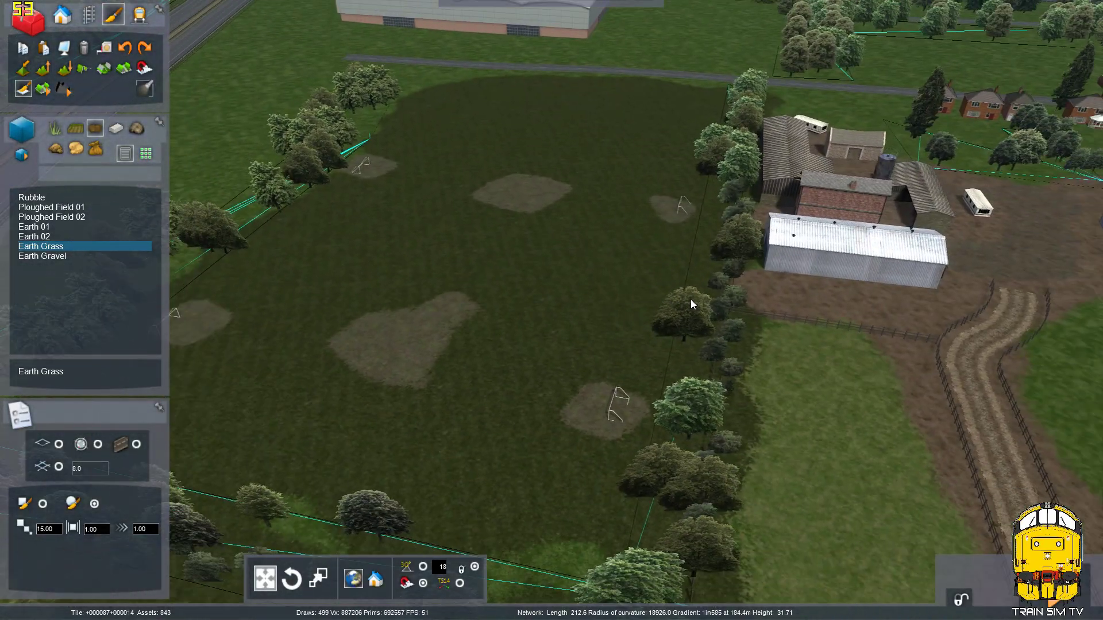
Set the brush size to 30 and paint Forest Floor under the upper part of the tree line between the football field and the main road.
right_drag(641, 279, 517, 279)
key(Up)
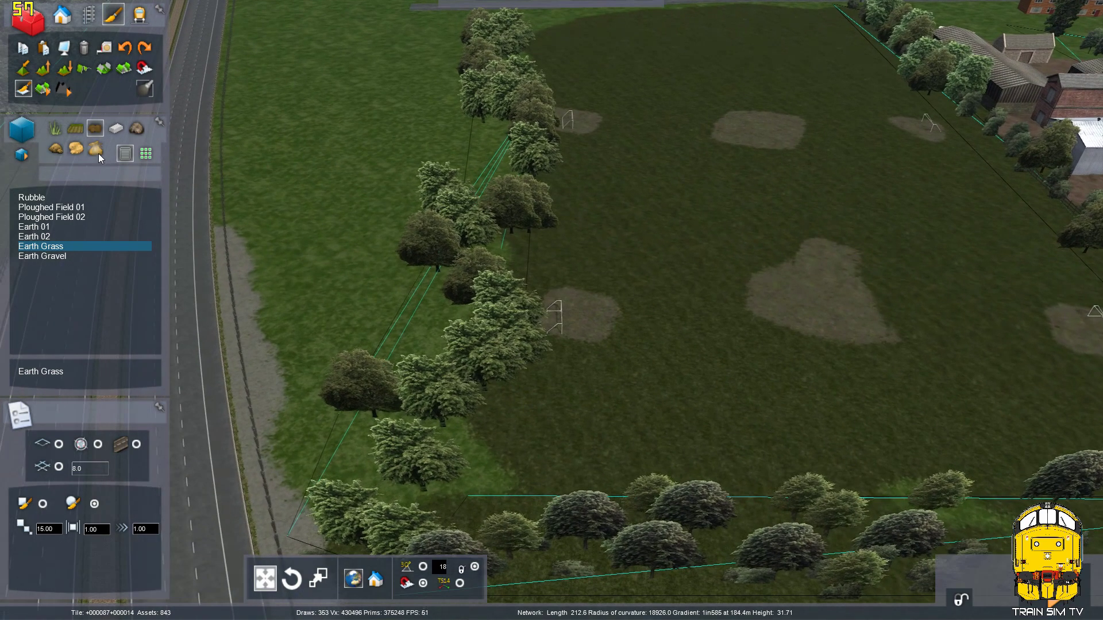
key(Left)
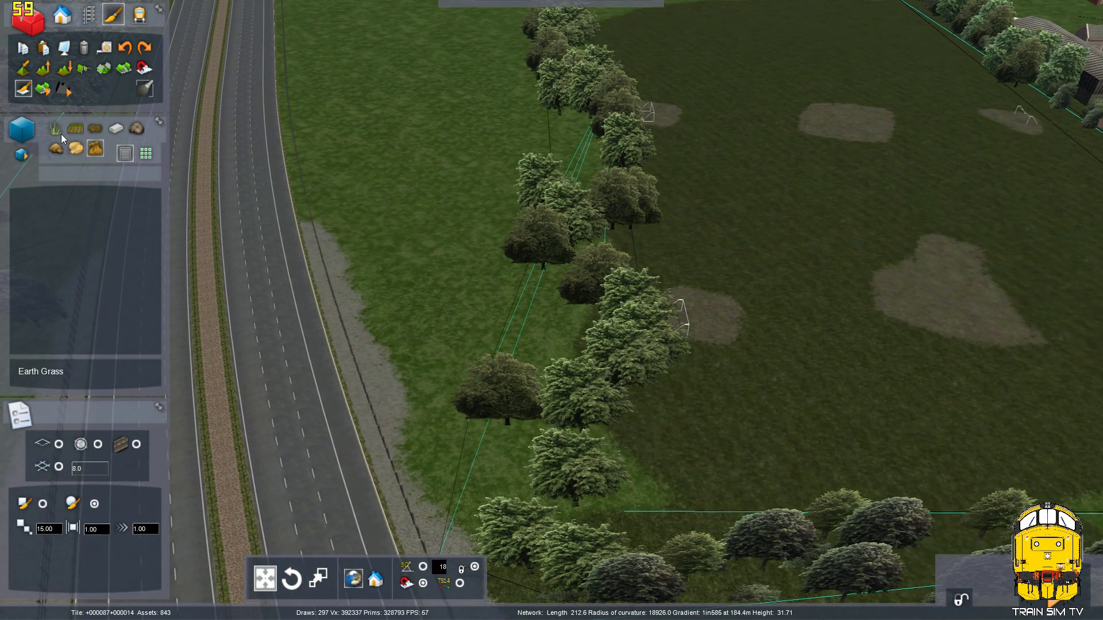
click(59, 132)
scroll(95, 250, down, 3)
scroll(80, 282, down, 5)
right_drag(570, 366, 494, 236)
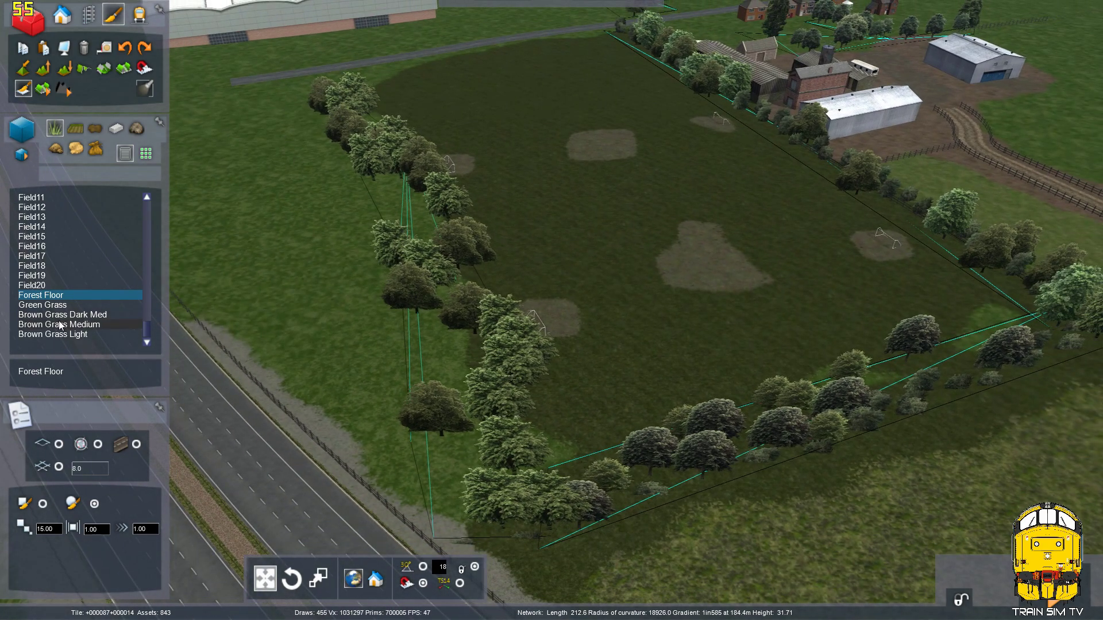
click(54, 288)
click(58, 296)
text(30)
drag(339, 110, 384, 160)
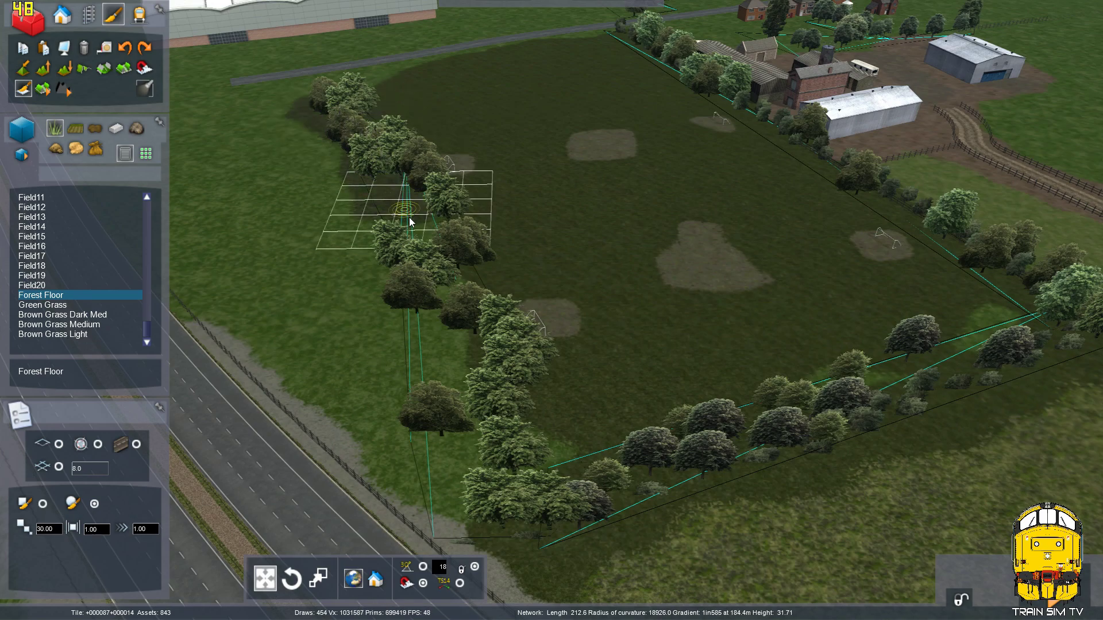
Continue Forest Floor down the tree line to the road corner and along the adjoining hedgerow of the football field.
drag(453, 387, 520, 503)
right_drag(532, 438, 468, 453)
drag(604, 369, 797, 225)
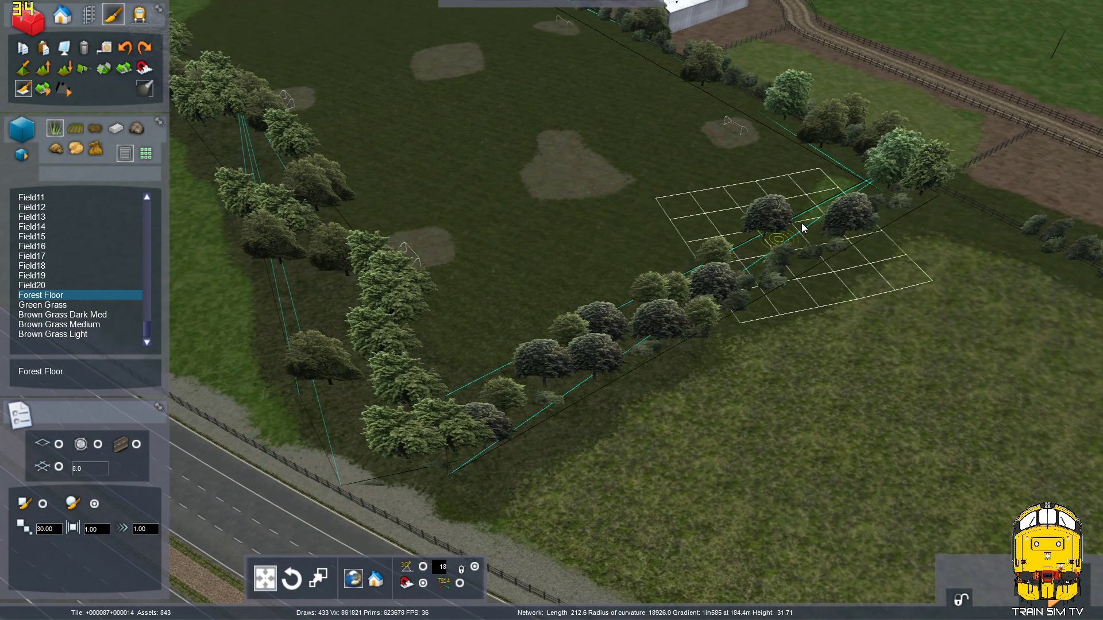
Extend the farmyard's Earth 02 ground from the caravan and stone building across the grass to the lane.
key(Up)
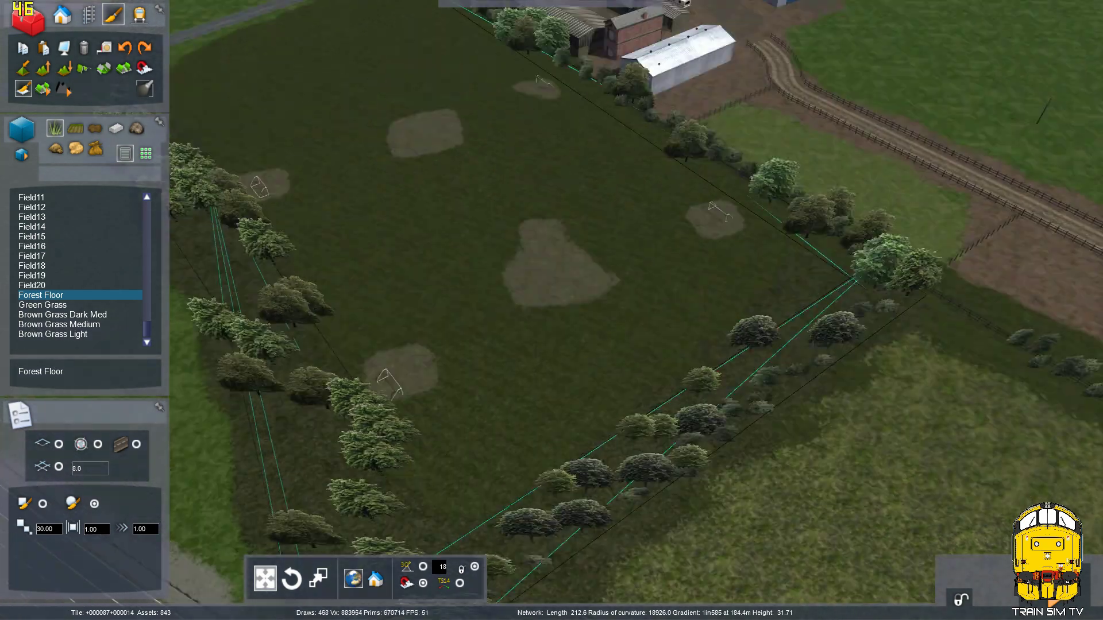
scroll(571, 391, up, 3)
right_drag(570, 391, 518, 391)
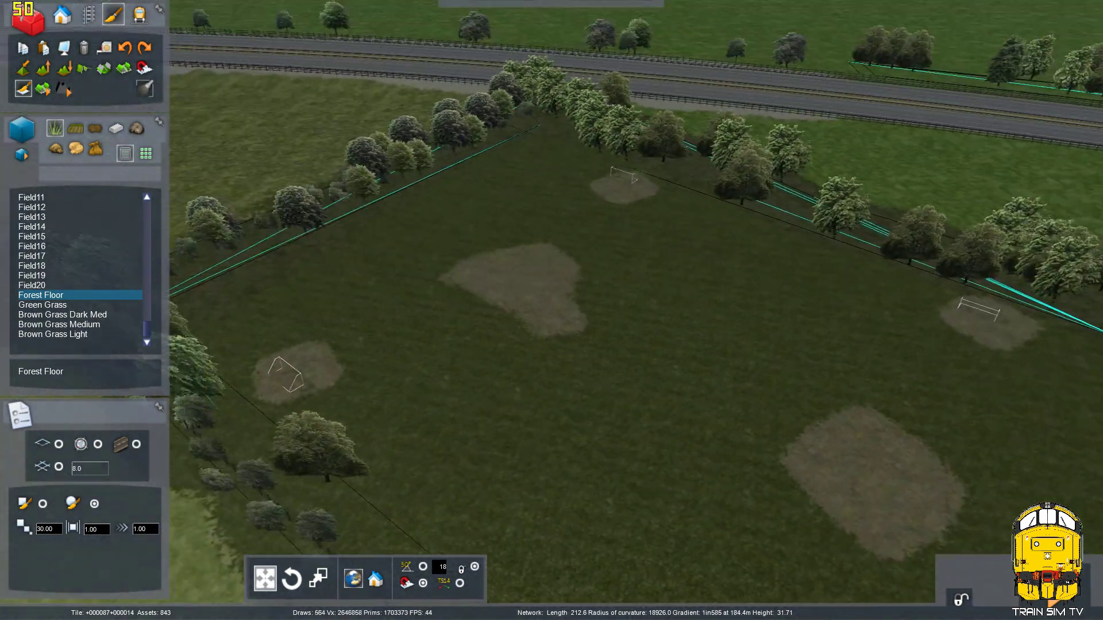
right_drag(768, 262, 800, 265)
key(Down)
key(Left)
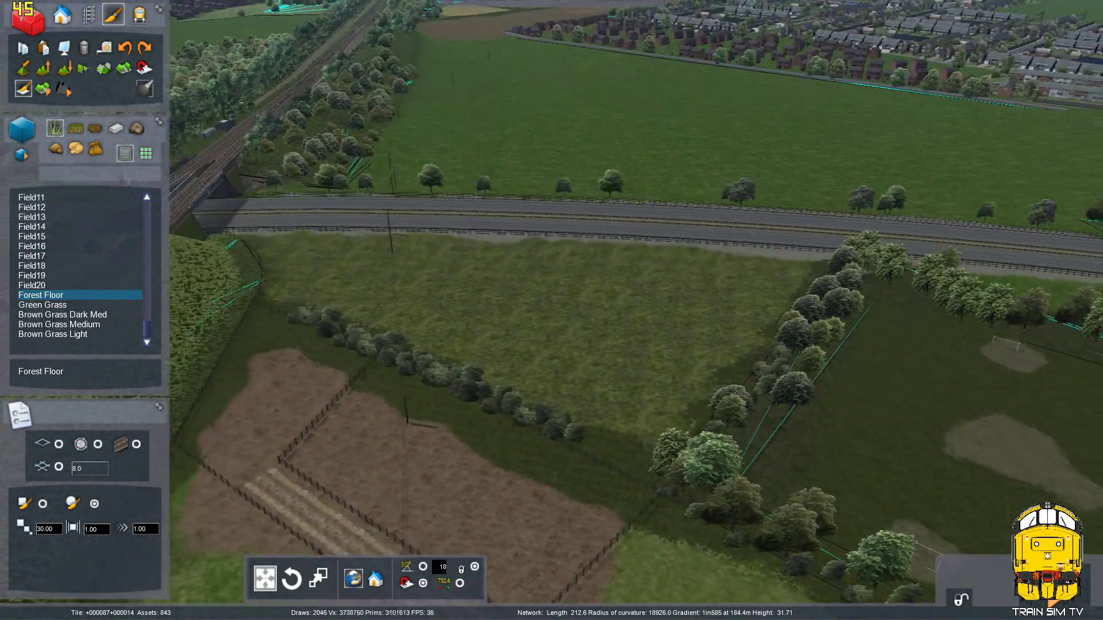
scroll(632, 311, up, 5)
key(Up)
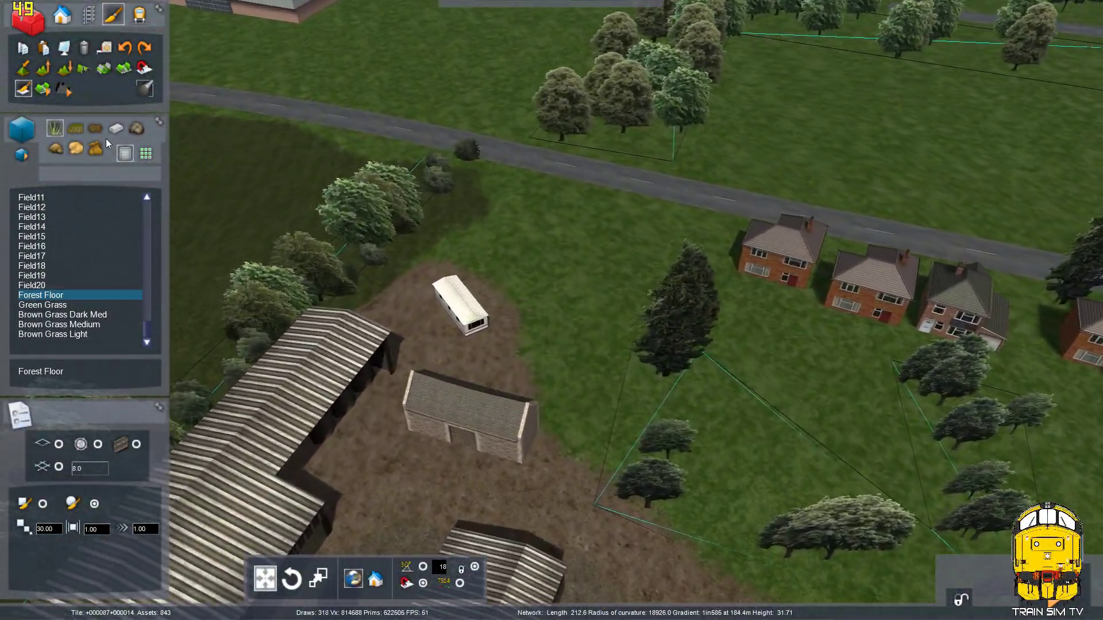
click(96, 128)
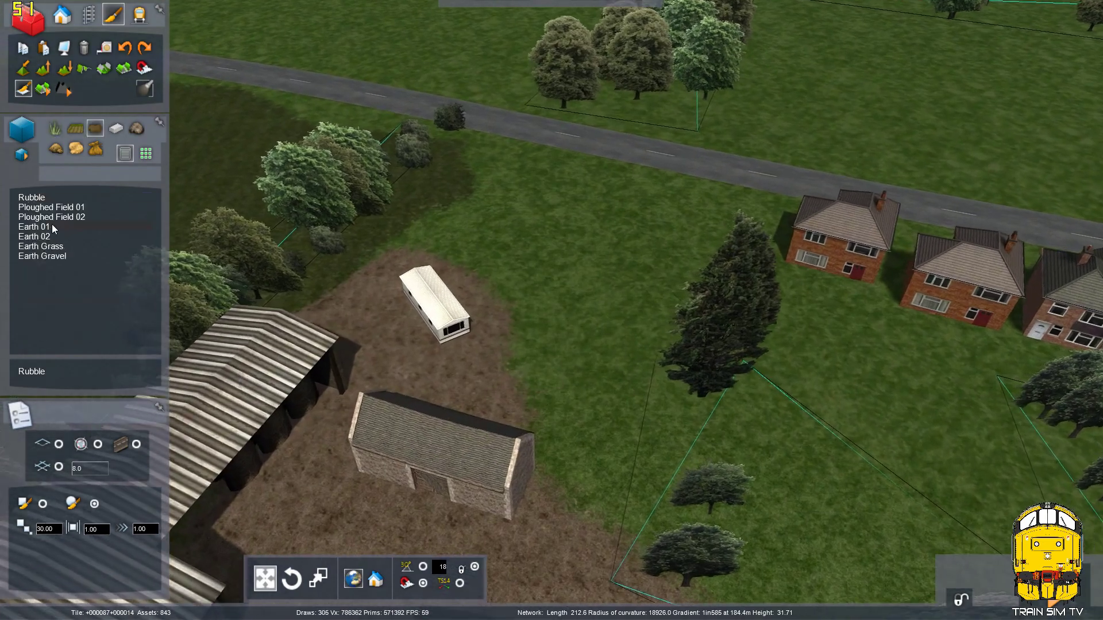
click(60, 236)
mouse_move(576, 230)
mouse_down()
mouse_move(598, 290)
mouse_move(576, 246)
mouse_up()
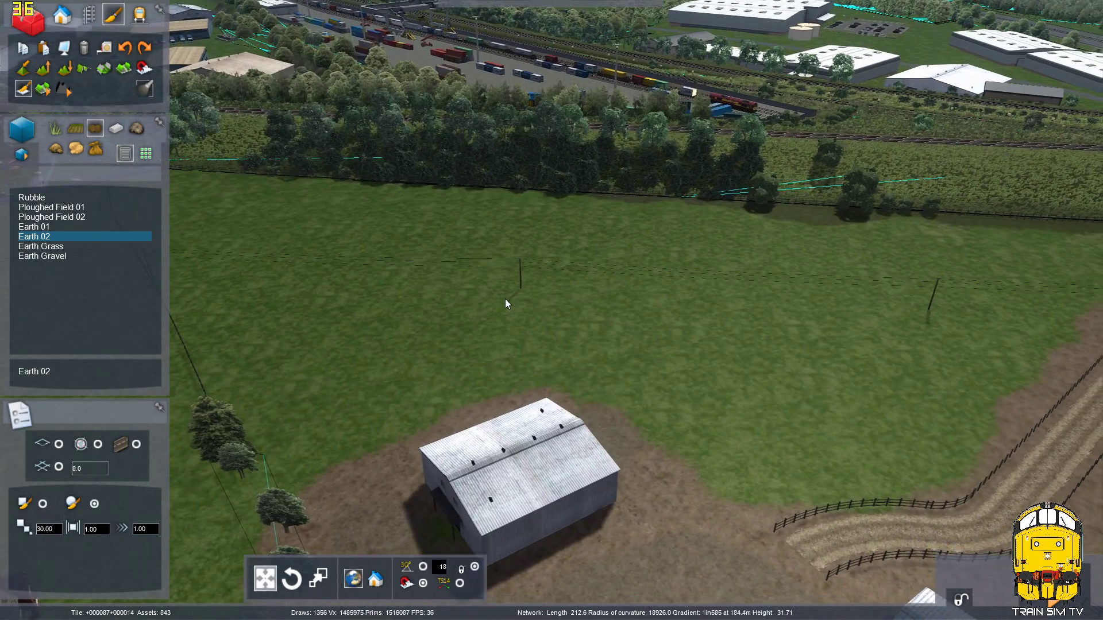
Save the changes to the route.
key(F2)
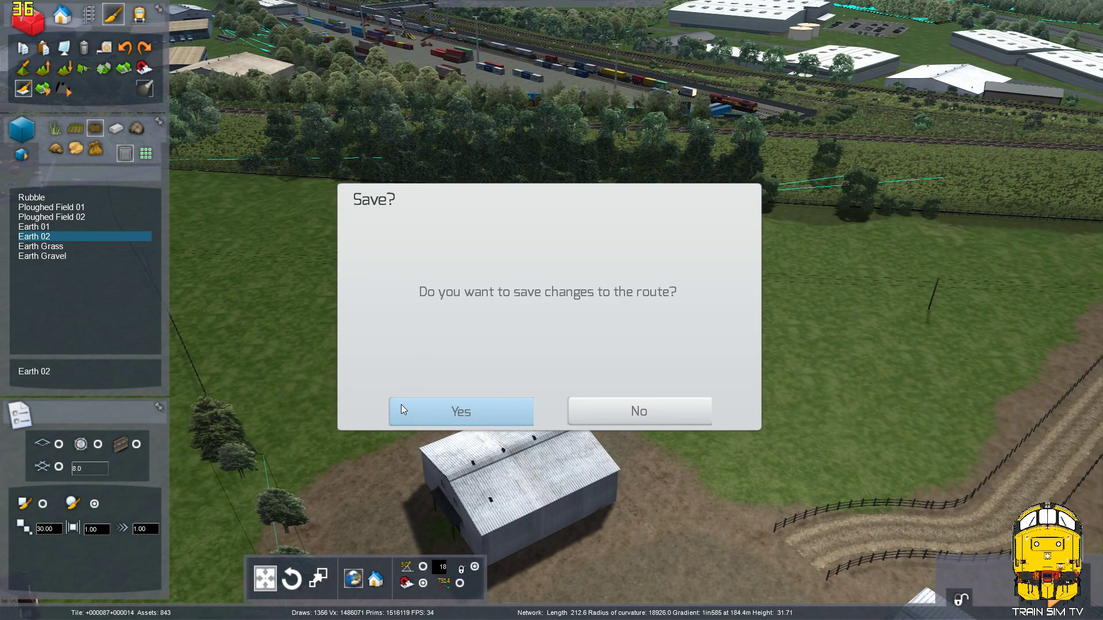
click(401, 405)
key(Left)
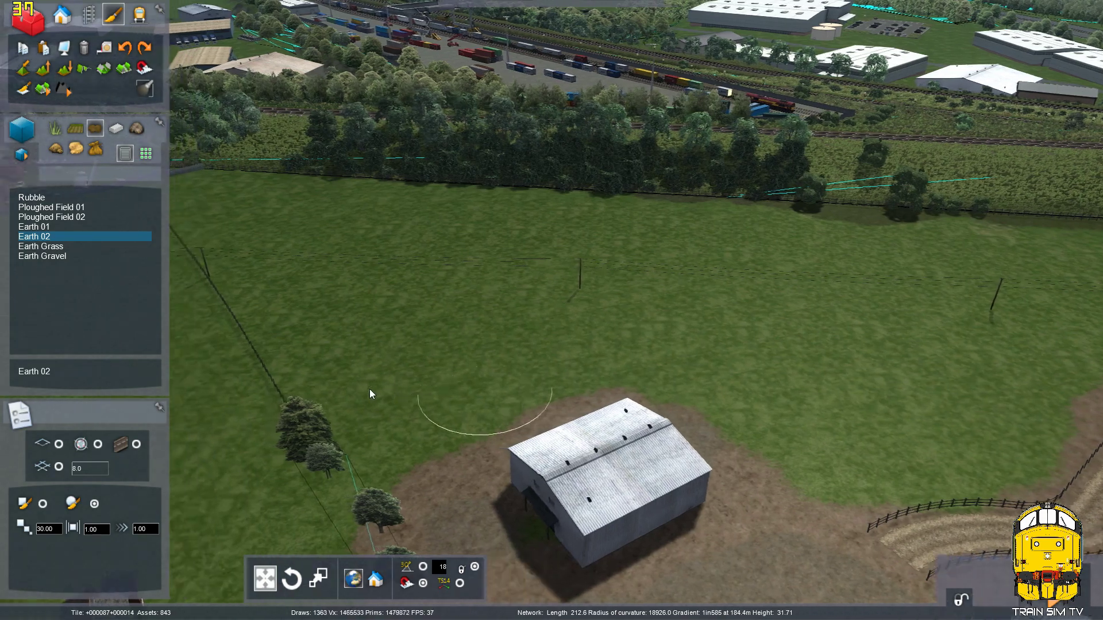
right_drag(438, 390, 369, 338)
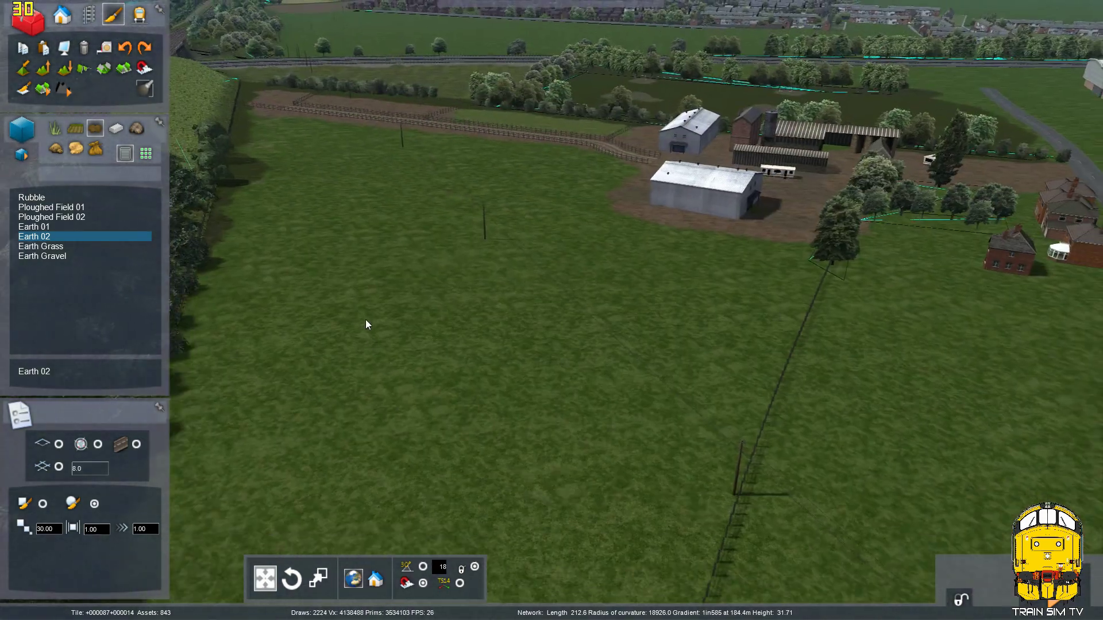
Look through the corn and field textures and select Field04 for the large grass field beside the farmyard.
key(Left)
click(74, 129)
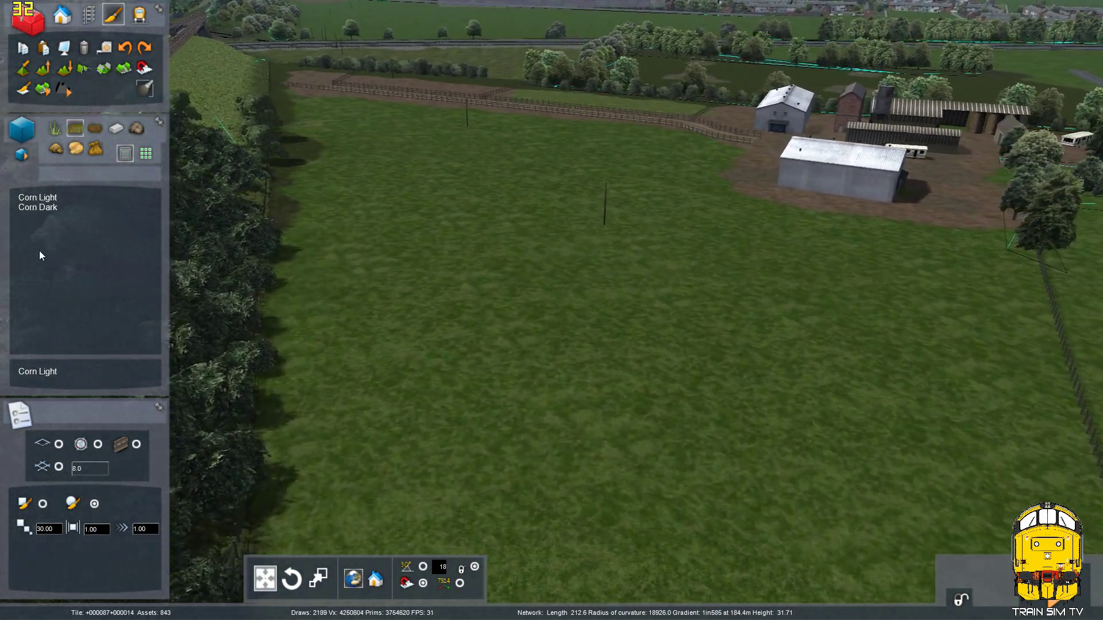
click(60, 132)
scroll(48, 287, down, 3)
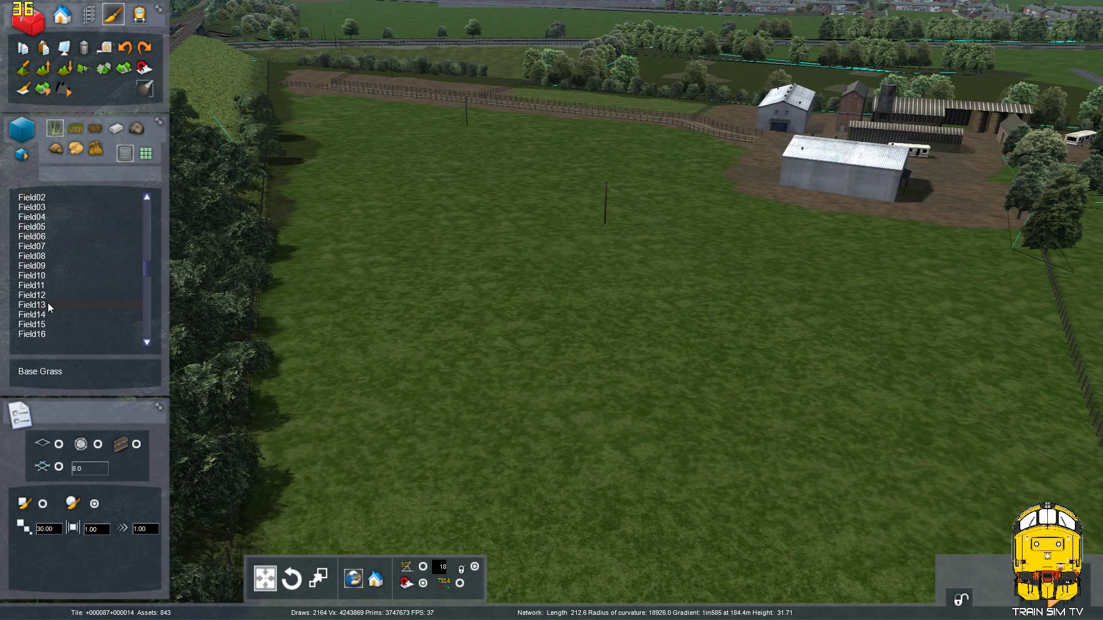
click(46, 295)
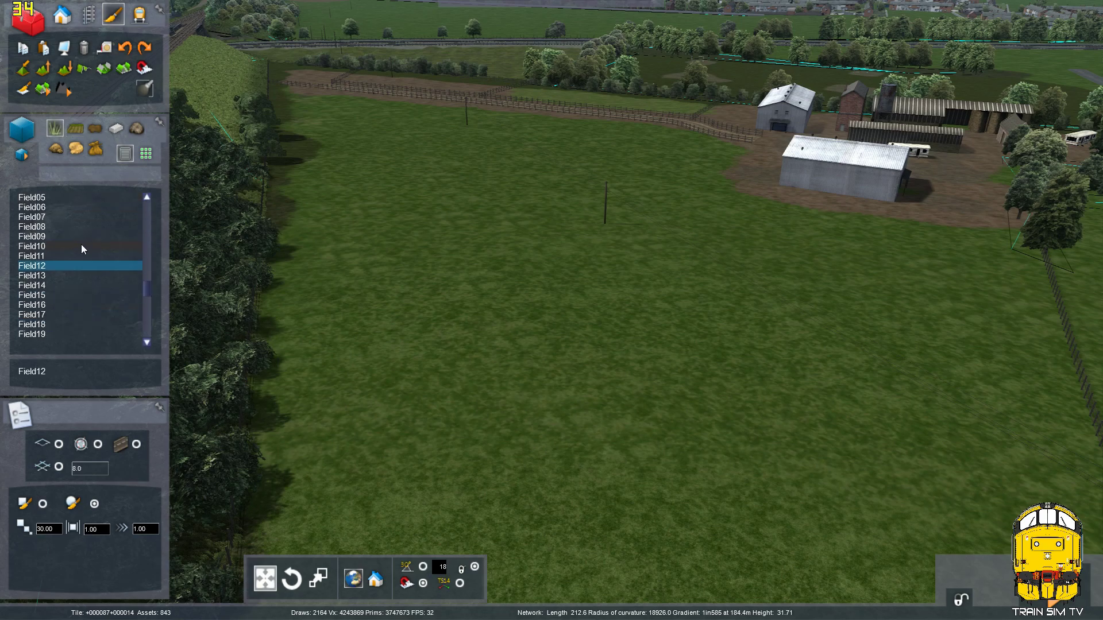
scroll(47, 208, up, 1)
click(50, 217)
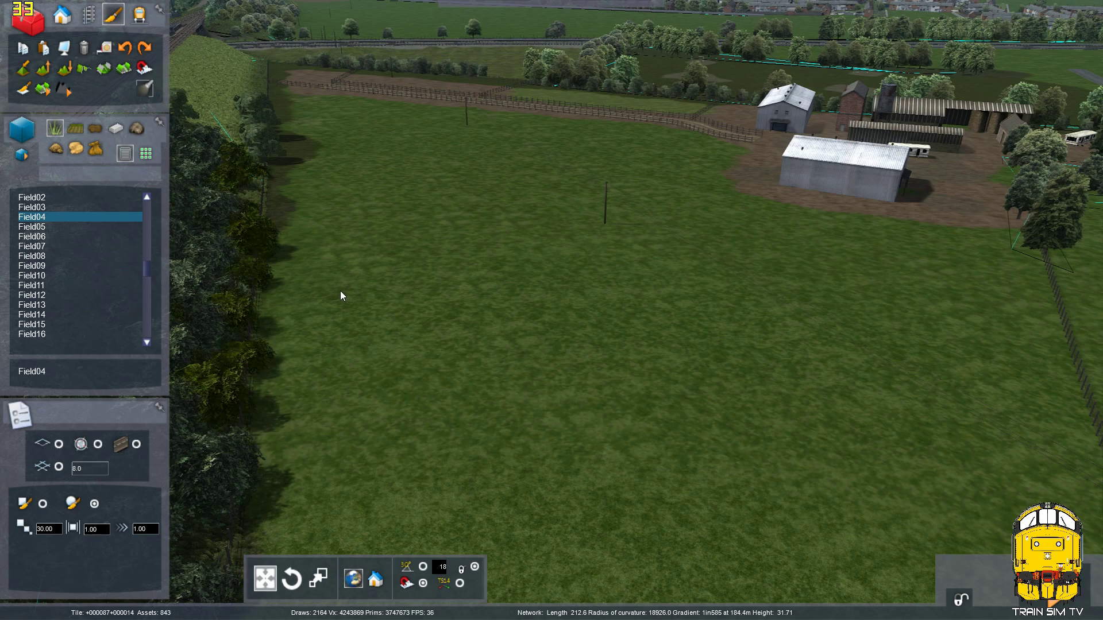
Reactivate terrain texture painting and try out several field textures in the middle of the large field beside the farmyard.
right_drag(368, 259, 368, 251)
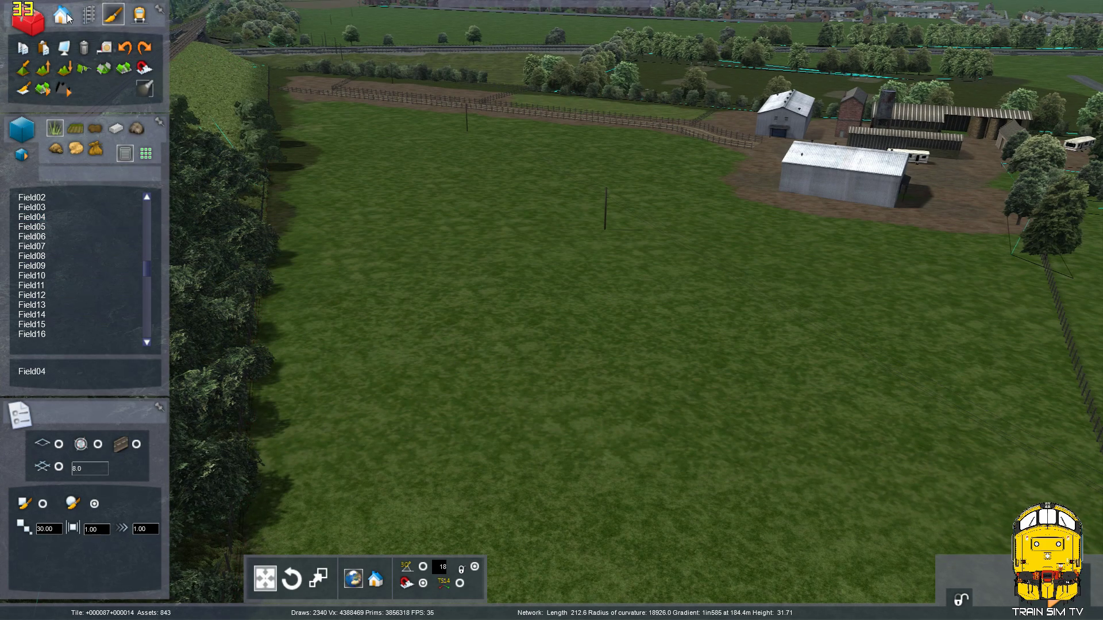
click(66, 12)
click(106, 20)
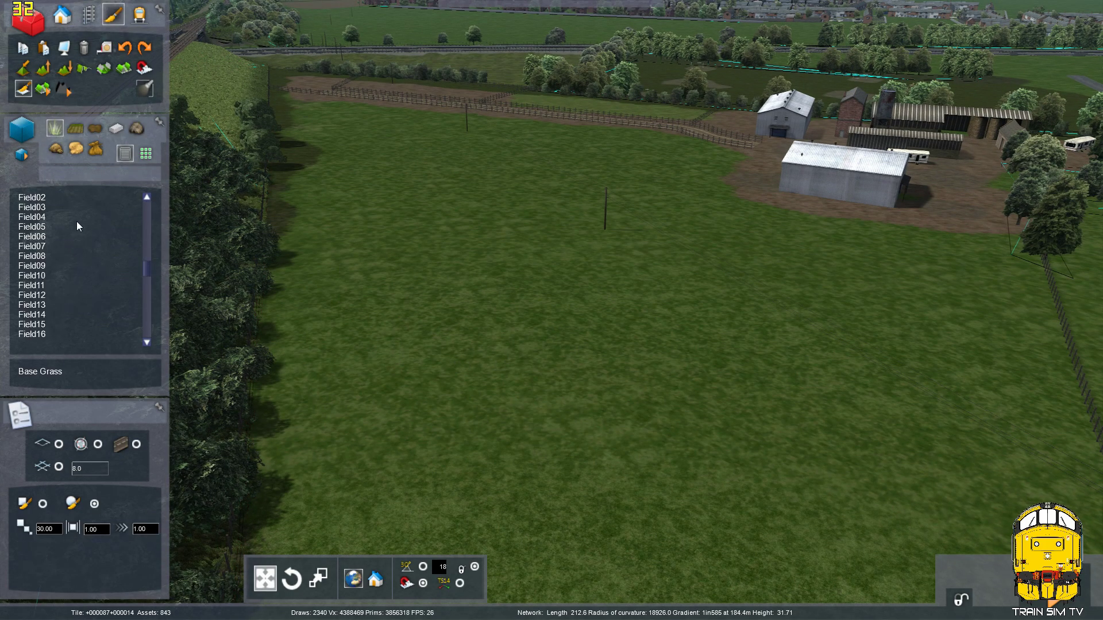
mouse_move(747, 350)
mouse_down()
mouse_move(734, 402)
mouse_move(558, 325)
mouse_move(497, 320)
mouse_move(584, 359)
mouse_move(645, 339)
mouse_move(591, 244)
mouse_up()
scroll(9, 280, down, 3)
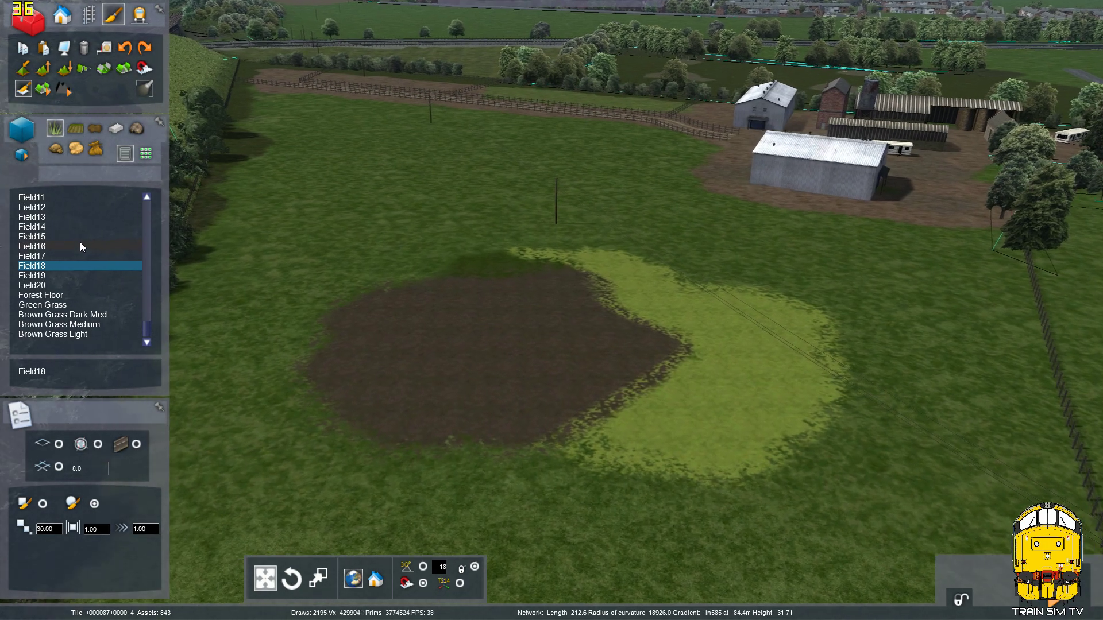
Paint Field12 over the test patches, across the middle of the field and along its fence to the tree by the barn.
scroll(81, 242, up, 2)
click(50, 266)
mouse_move(463, 347)
mouse_down()
mouse_move(491, 355)
mouse_move(561, 283)
mouse_move(598, 340)
mouse_move(476, 273)
mouse_move(402, 428)
mouse_move(722, 340)
mouse_move(669, 281)
mouse_move(794, 416)
mouse_up()
right_drag(794, 416, 672, 295)
key(Down)
mouse_move(664, 311)
mouse_down()
mouse_move(632, 354)
mouse_move(656, 206)
mouse_move(685, 363)
mouse_move(747, 105)
mouse_up()
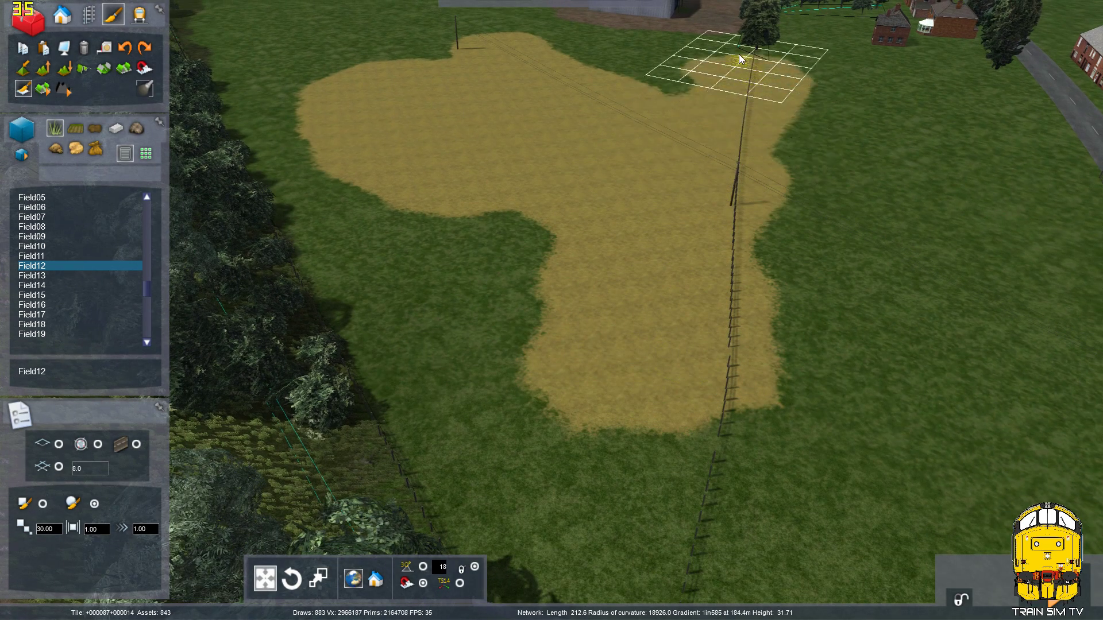
Extend Field12 along the railway tree line and down to the wall at the field's corner by the houses.
key(Down)
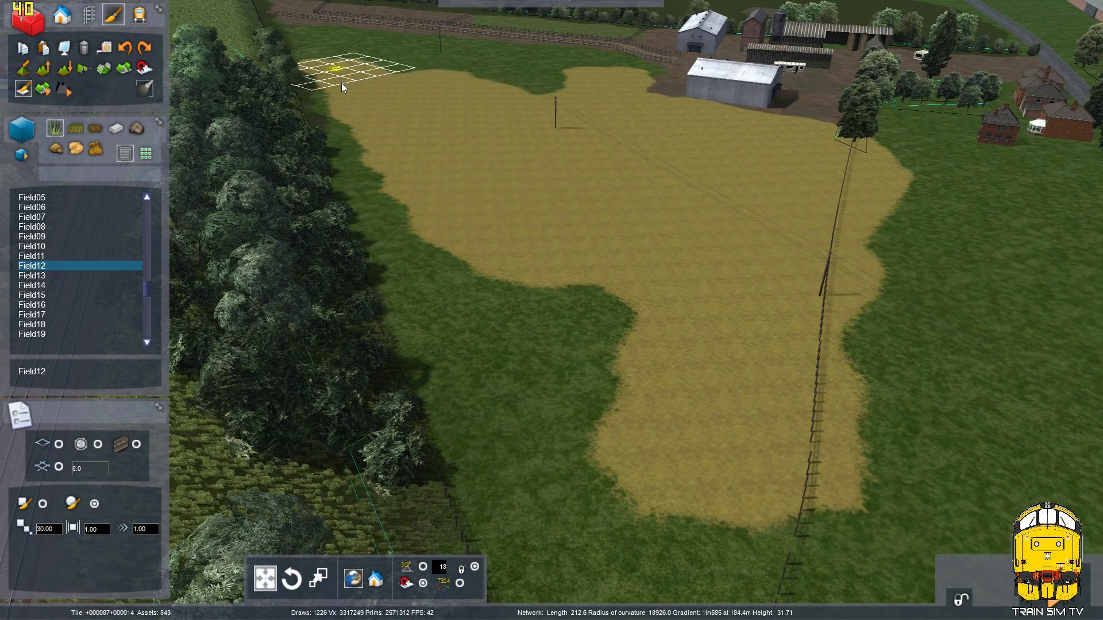
mouse_move(453, 319)
mouse_down()
mouse_move(585, 473)
mouse_move(549, 318)
mouse_move(604, 350)
mouse_move(579, 350)
mouse_up()
key(Down)
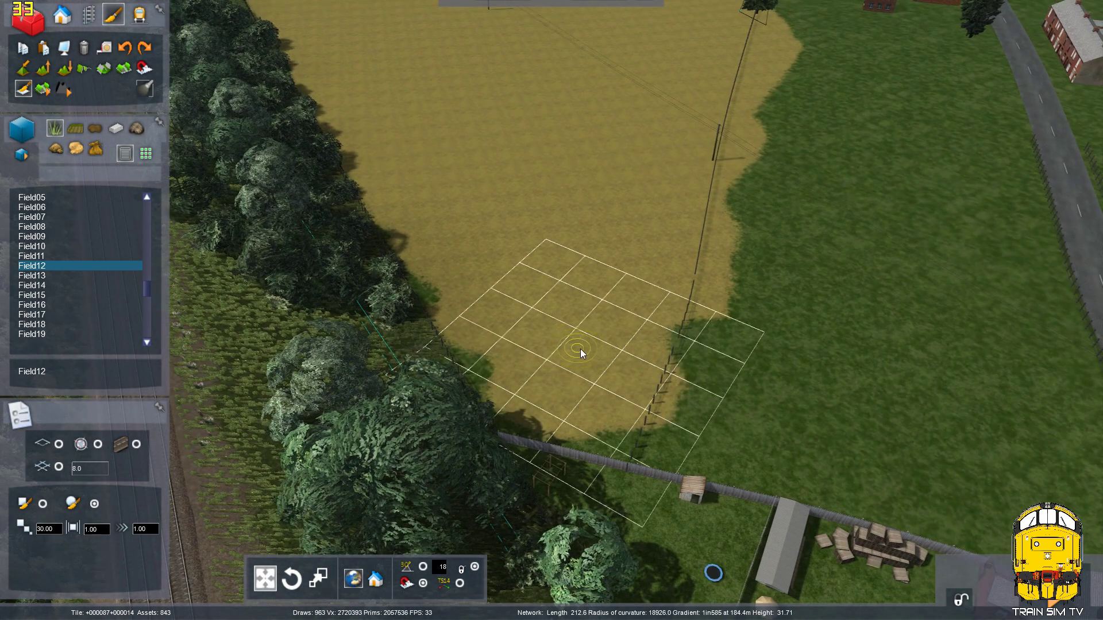
key(Up)
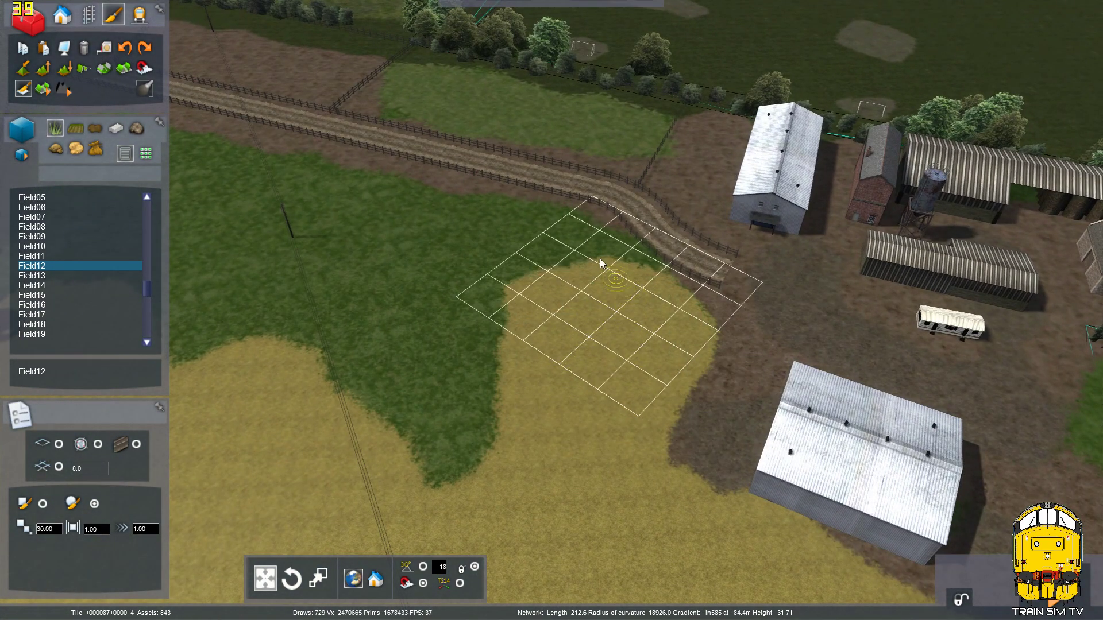
Paint Field12 along the fenced farm track and over the remaining grass to the field's narrow end.
mouse_move(600, 263)
mouse_down()
mouse_move(345, 184)
mouse_move(202, 160)
mouse_up()
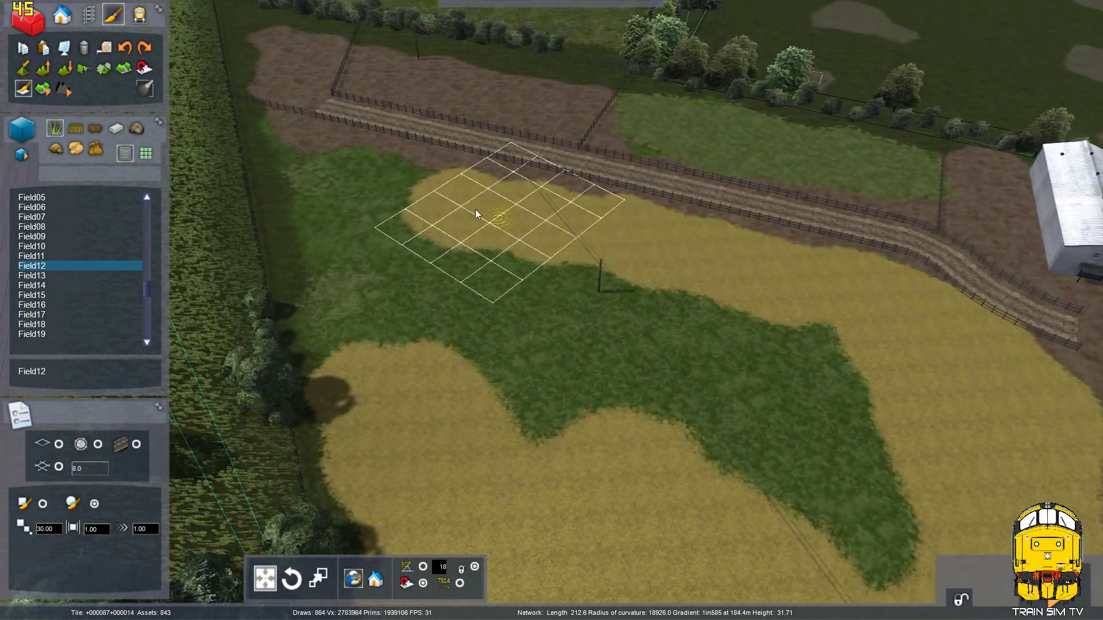
mouse_move(475, 209)
mouse_down()
mouse_move(284, 154)
mouse_move(376, 342)
mouse_move(657, 482)
mouse_move(591, 315)
mouse_move(770, 381)
mouse_move(883, 568)
mouse_move(813, 374)
mouse_up()
mouse_move(813, 374)
right_down()
mouse_move(696, 339)
mouse_move(552, 333)
mouse_move(613, 364)
right_up()
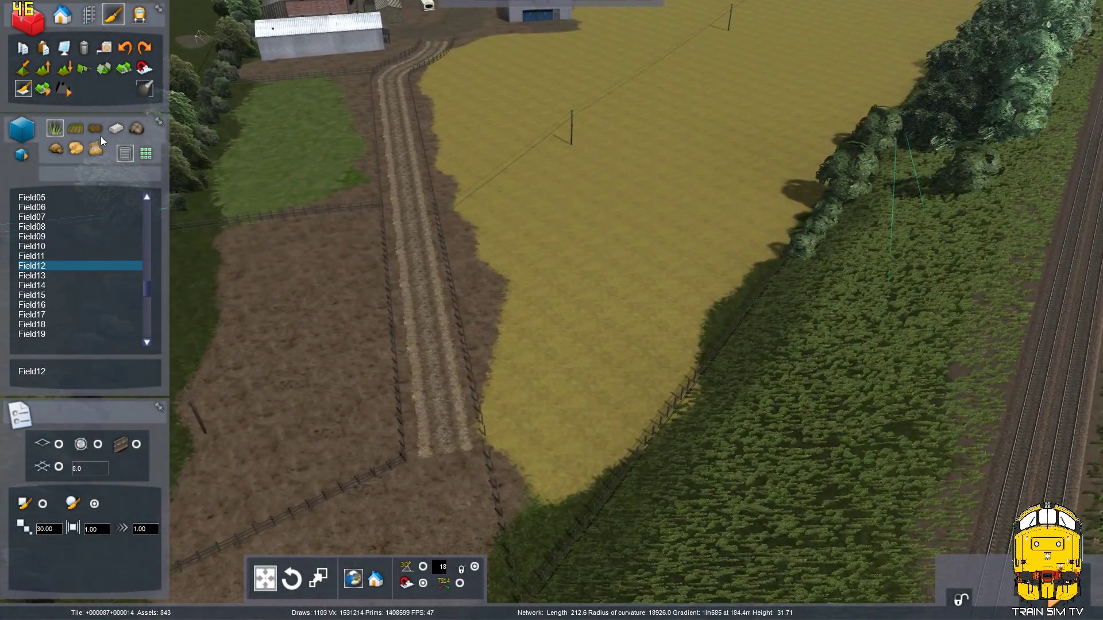
Paint Earth 02 with a brush size of 15 along the field side of the fenced farm track.
click(96, 129)
click(58, 246)
click(58, 236)
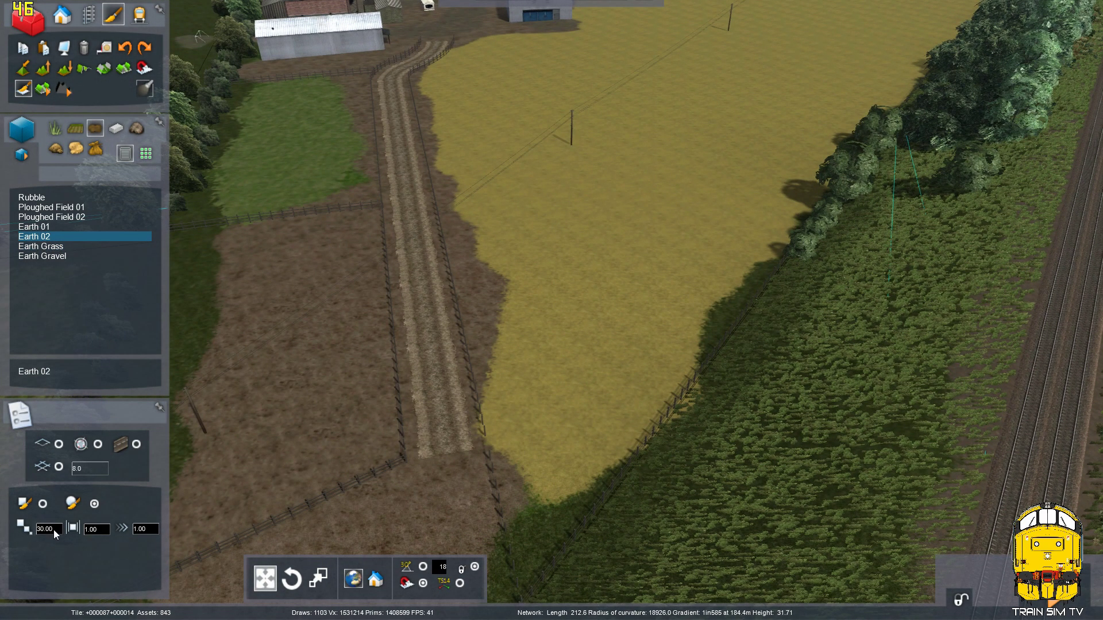
drag(471, 433, 478, 439)
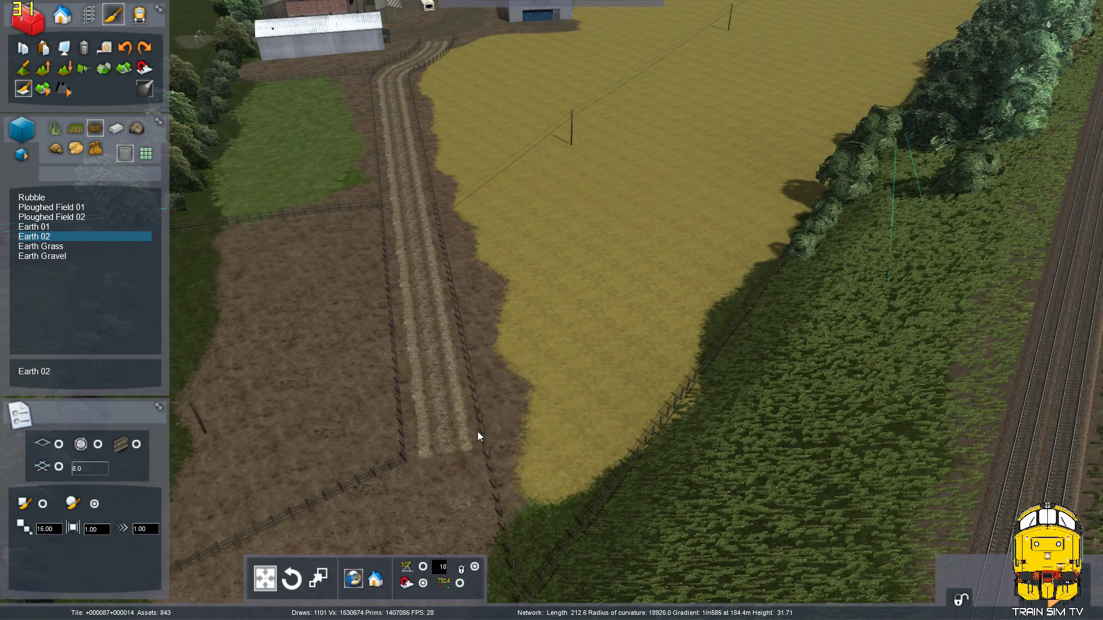
drag(418, 123, 436, 43)
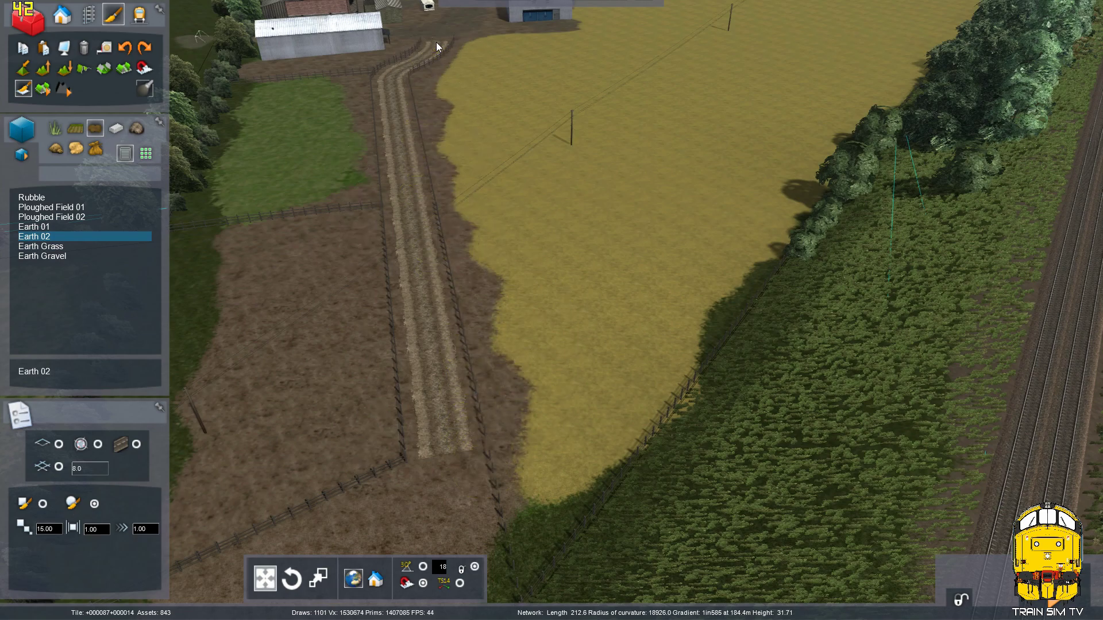
Select the Grass Dark texture and set the brush size to 30 for the field's railway-side edge.
click(56, 129)
right_drag(409, 306, 864, 314)
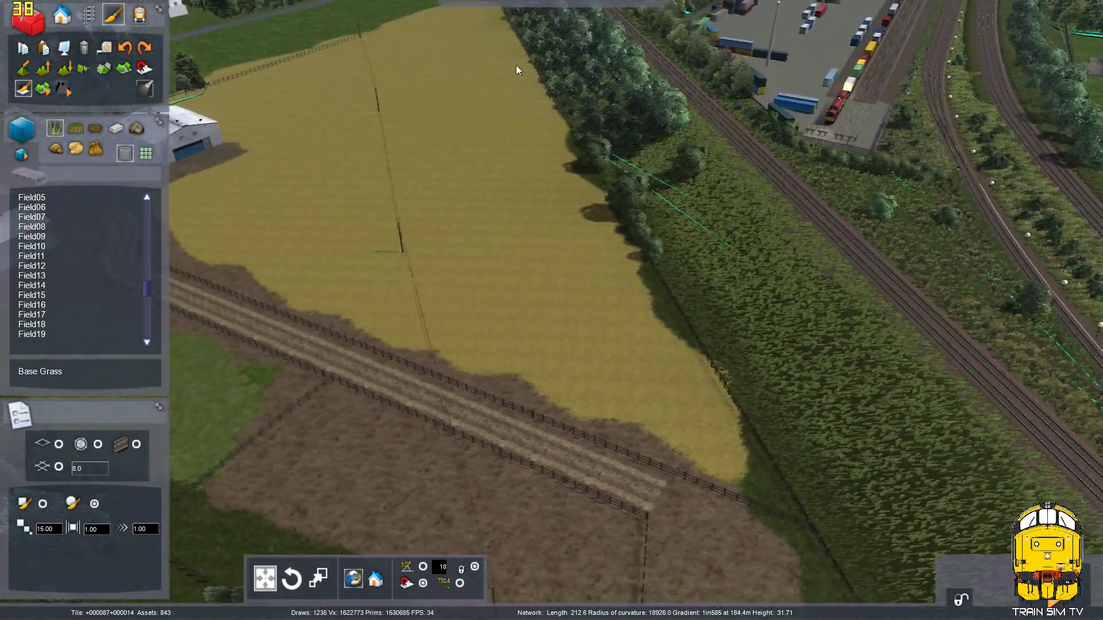
key(Up)
right_drag(704, 338, 700, 422)
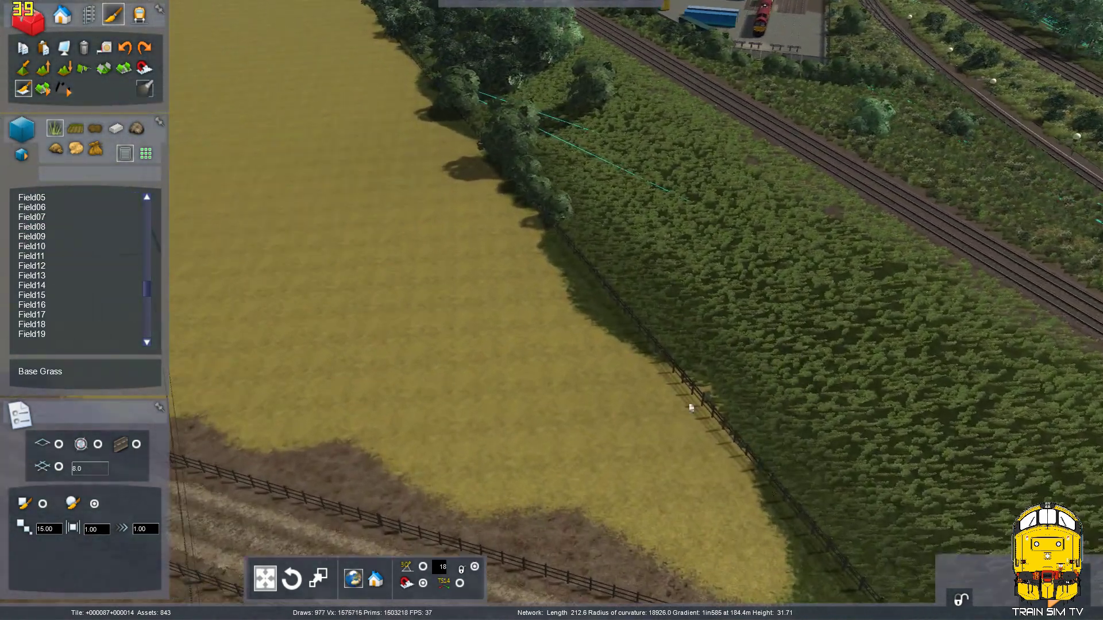
right_drag(690, 364, 775, 328)
key(Up)
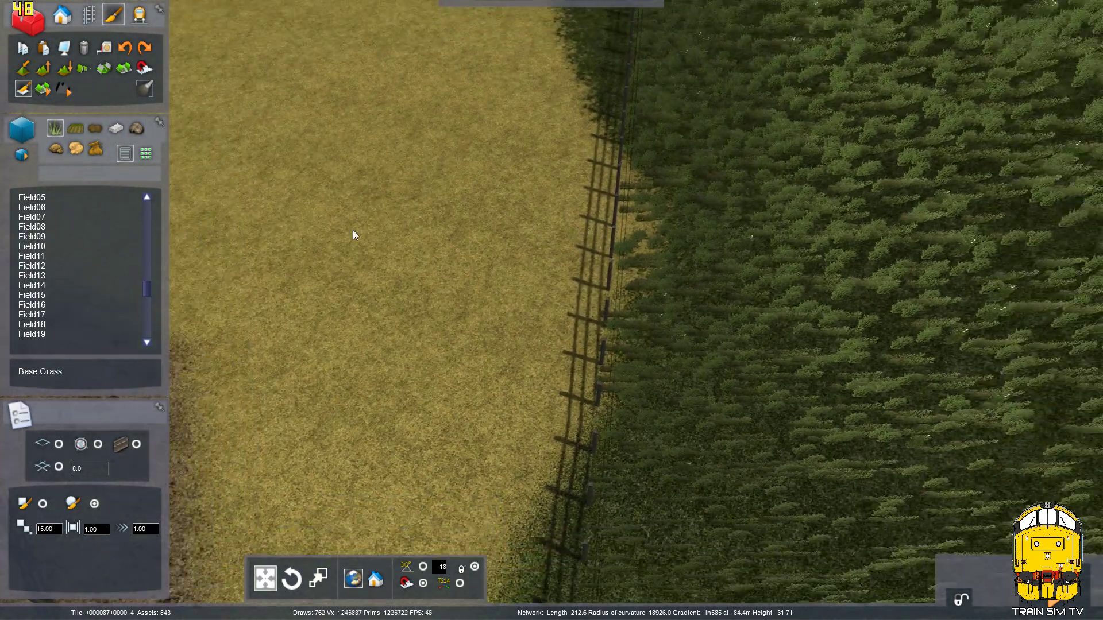
key(Down)
right_drag(898, 224, 790, 252)
scroll(105, 293, down, 2)
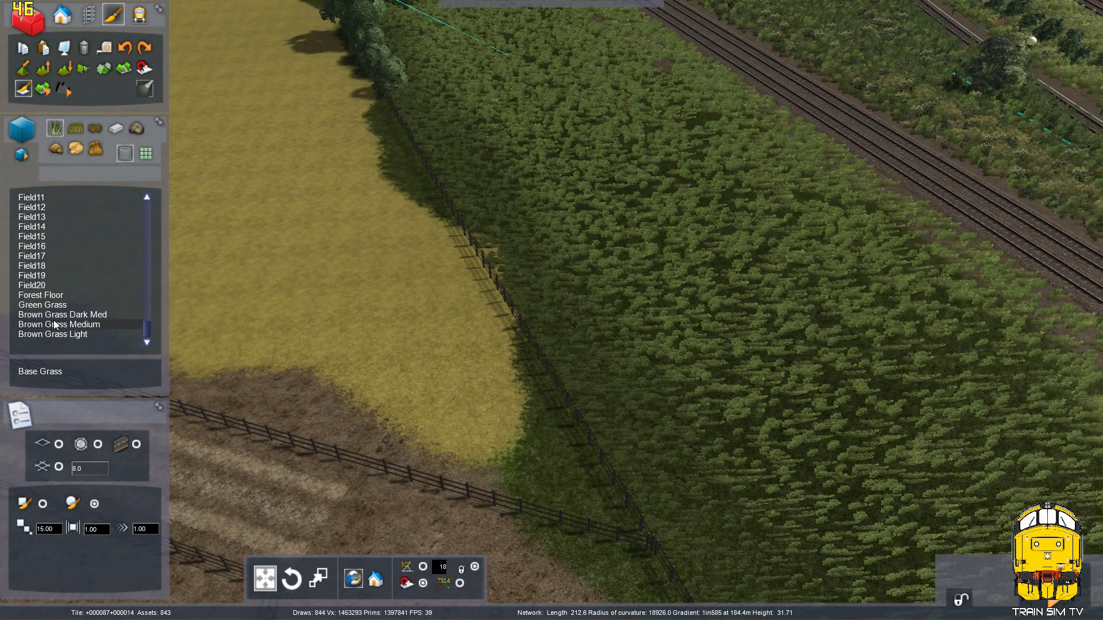
scroll(62, 289, up, 7)
click(57, 246)
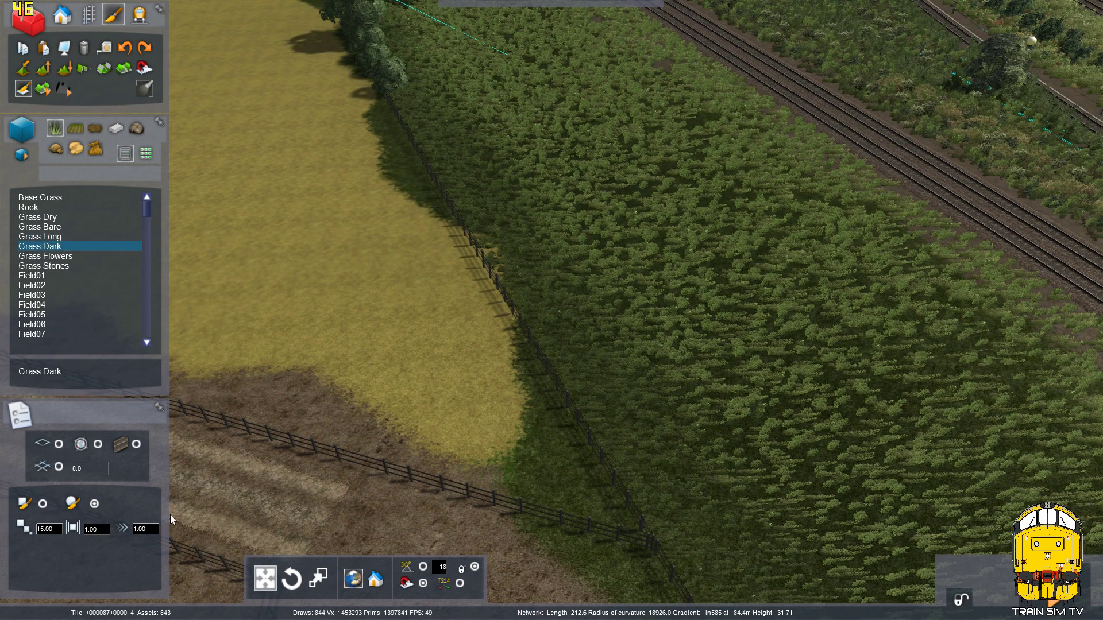
double_click(51, 530)
text(30.00)
Try to paint Grass Dark along the railway-side fence at the field's narrow end.
mouse_move(406, 171)
mouse_down()
mouse_move(408, 162)
mouse_move(580, 419)
mouse_move(519, 378)
mouse_up()
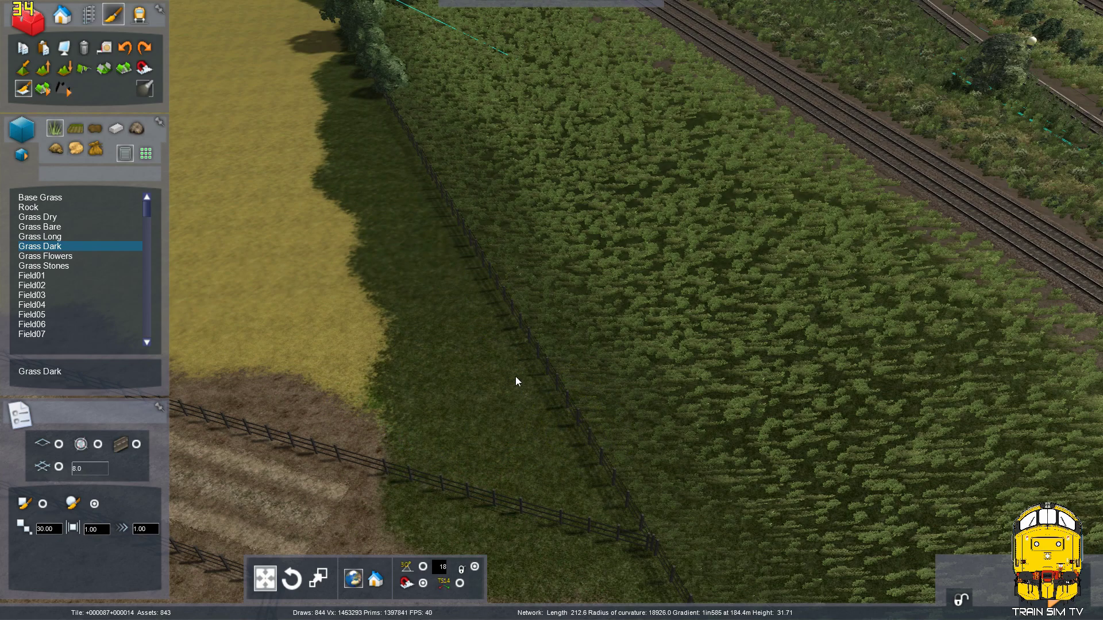
key(Down)
key(Down)
key(ctrl+z)
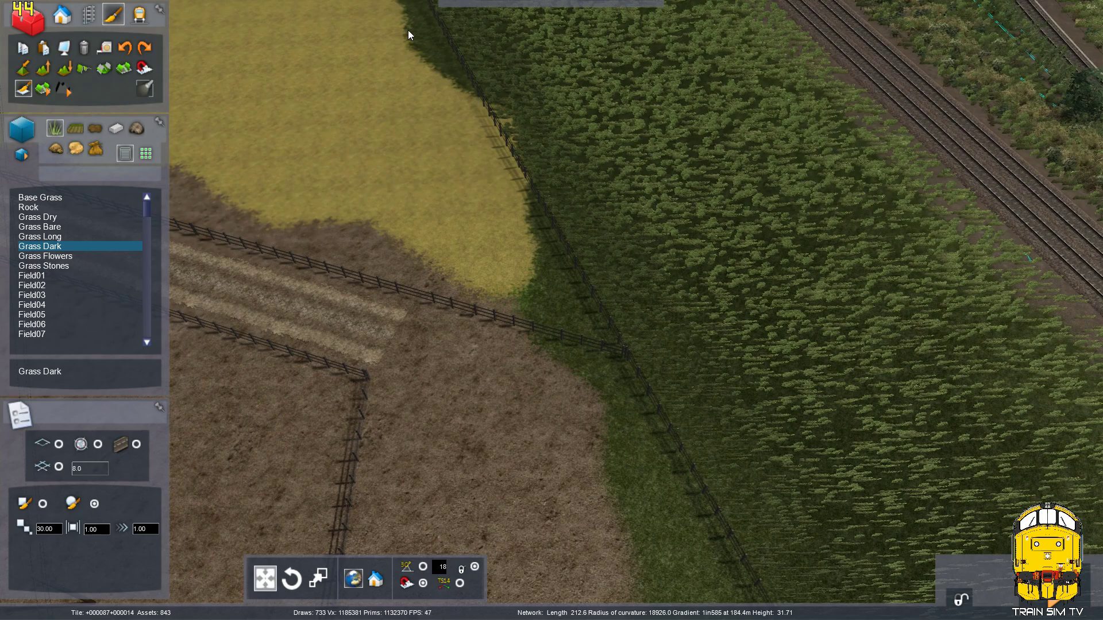
Paint Grass Dark along the field's railway-side fence and tree line and around the corner by the terraced houses.
key(Up)
drag(466, 119, 605, 324)
key(Up)
right_drag(527, 276, 355, 99)
mouse_move(369, 69)
mouse_down()
mouse_move(635, 443)
mouse_move(610, 418)
mouse_up()
key(Down)
right_drag(610, 419, 605, 339)
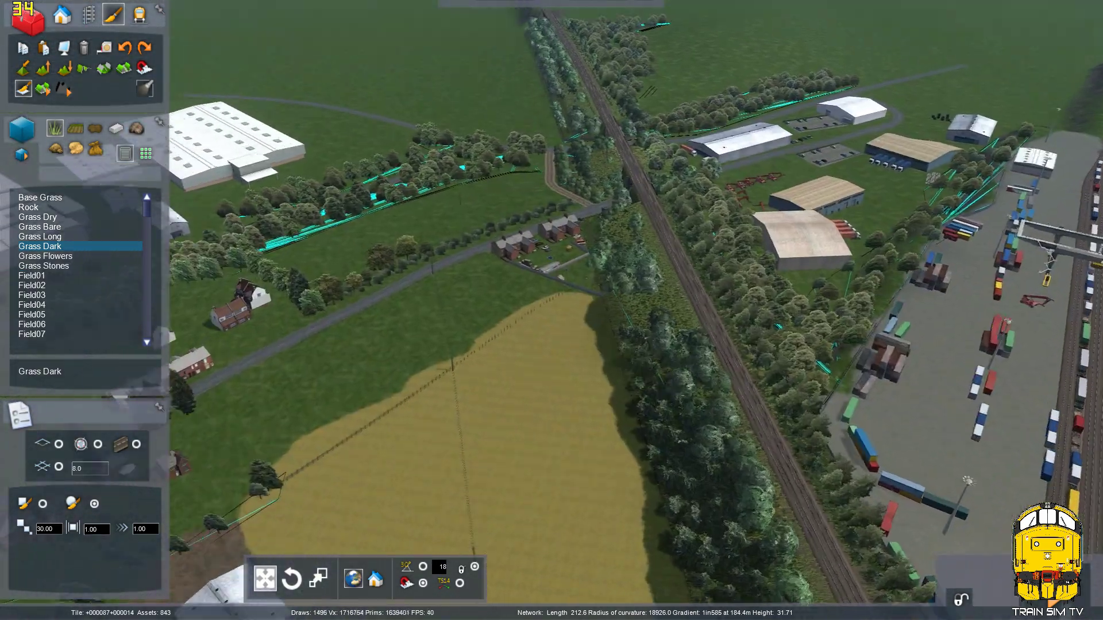
key(Up)
mouse_move(600, 239)
mouse_down()
mouse_move(529, 273)
mouse_move(443, 291)
mouse_move(394, 344)
mouse_up()
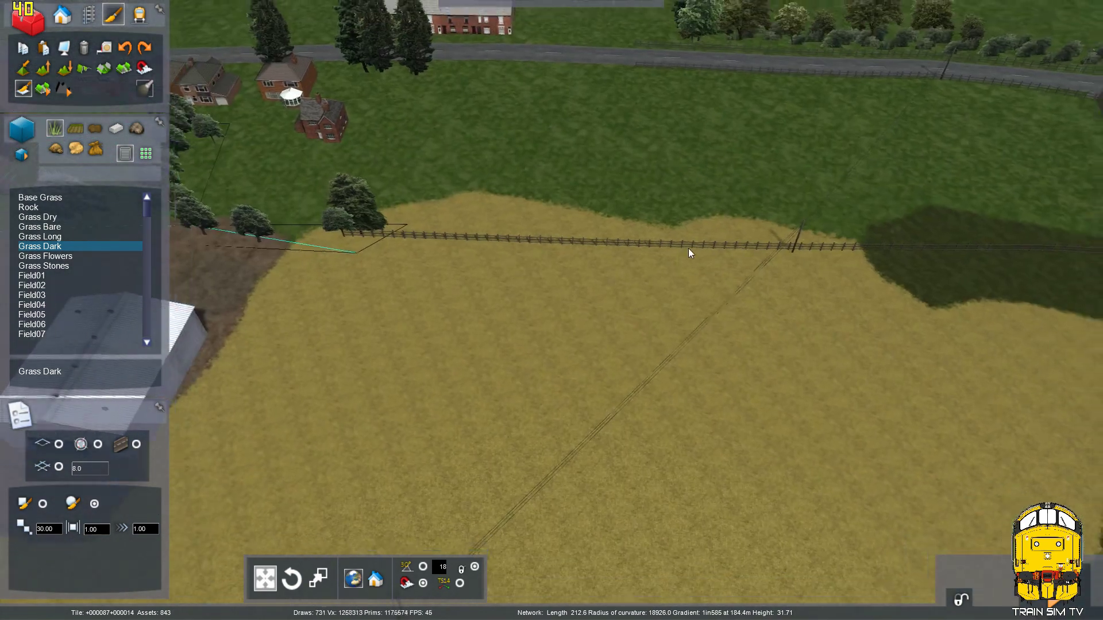
Extend the Earth 02 ground around the field side of the large metal barn toward the trees.
key(Down)
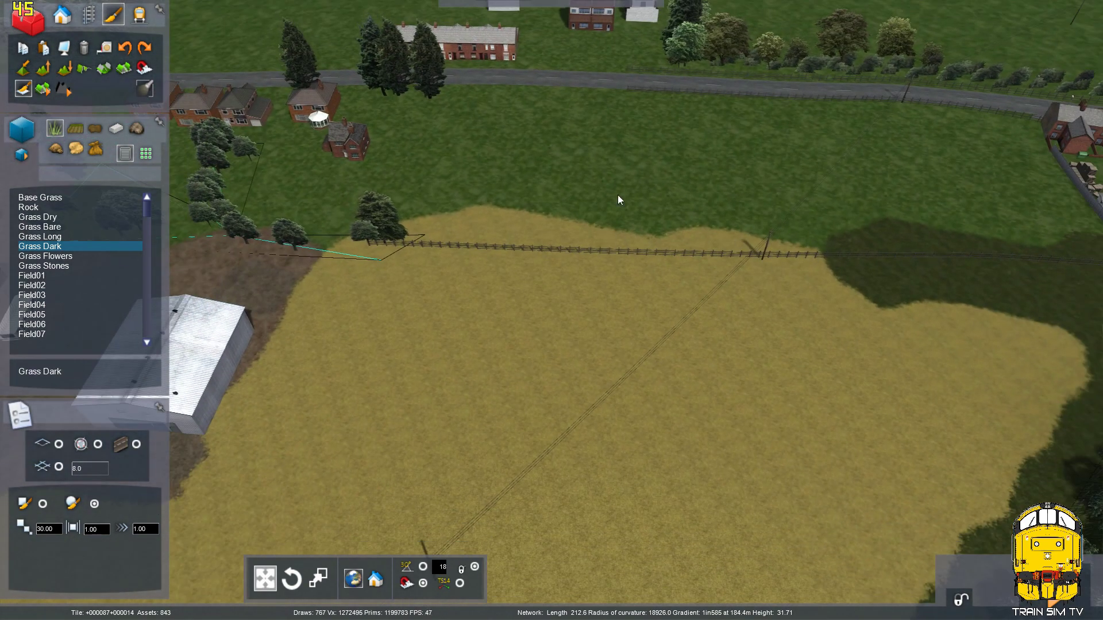
key(Up)
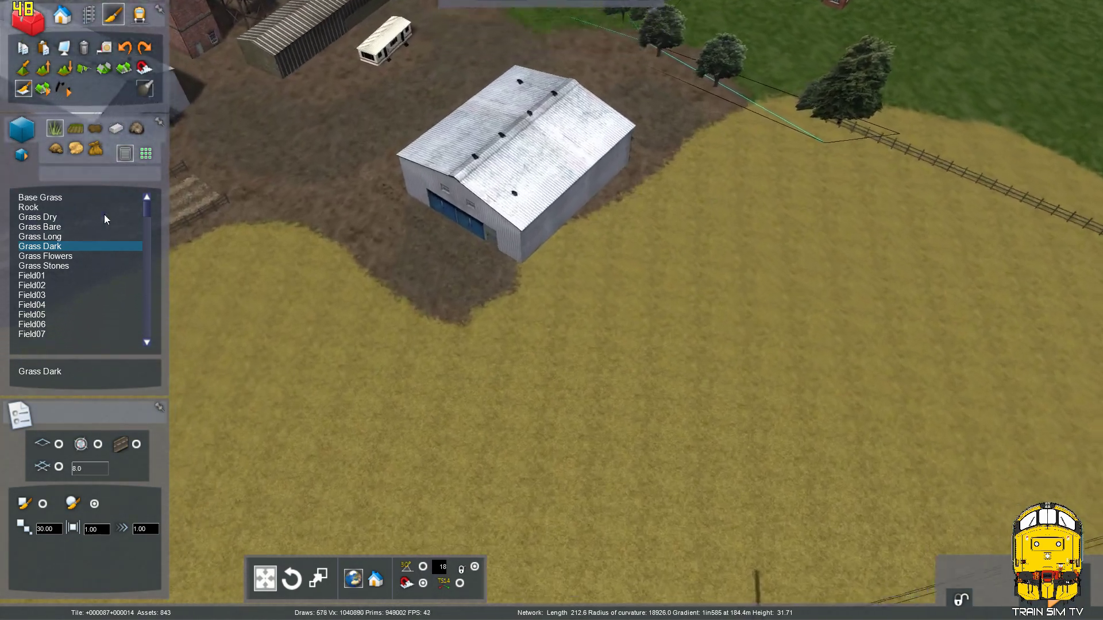
key(Up)
click(95, 131)
click(46, 237)
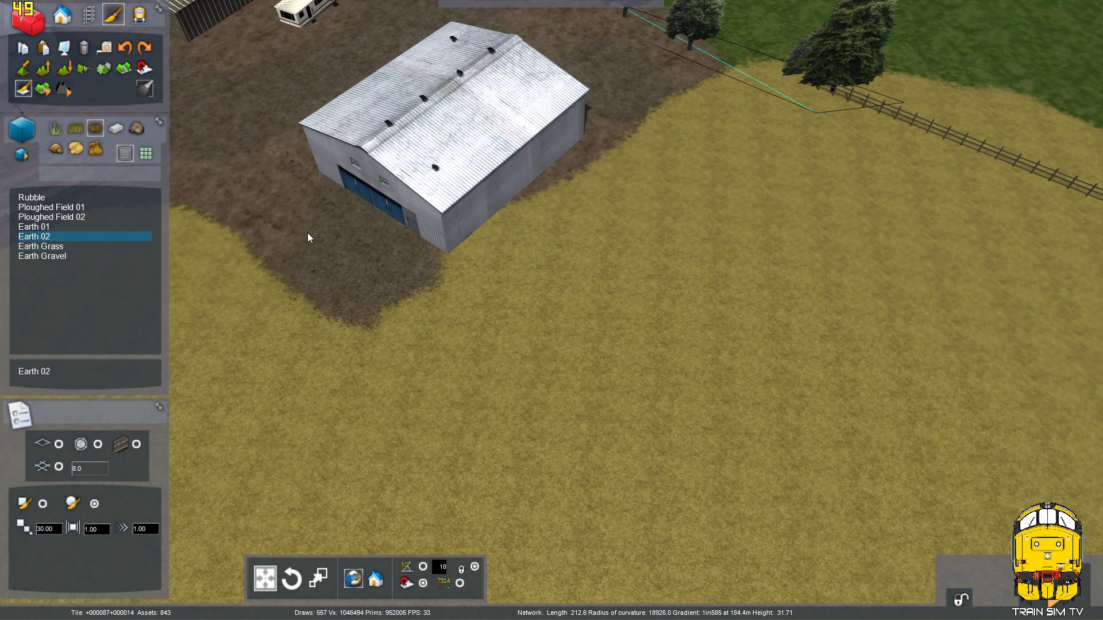
drag(632, 109, 661, 97)
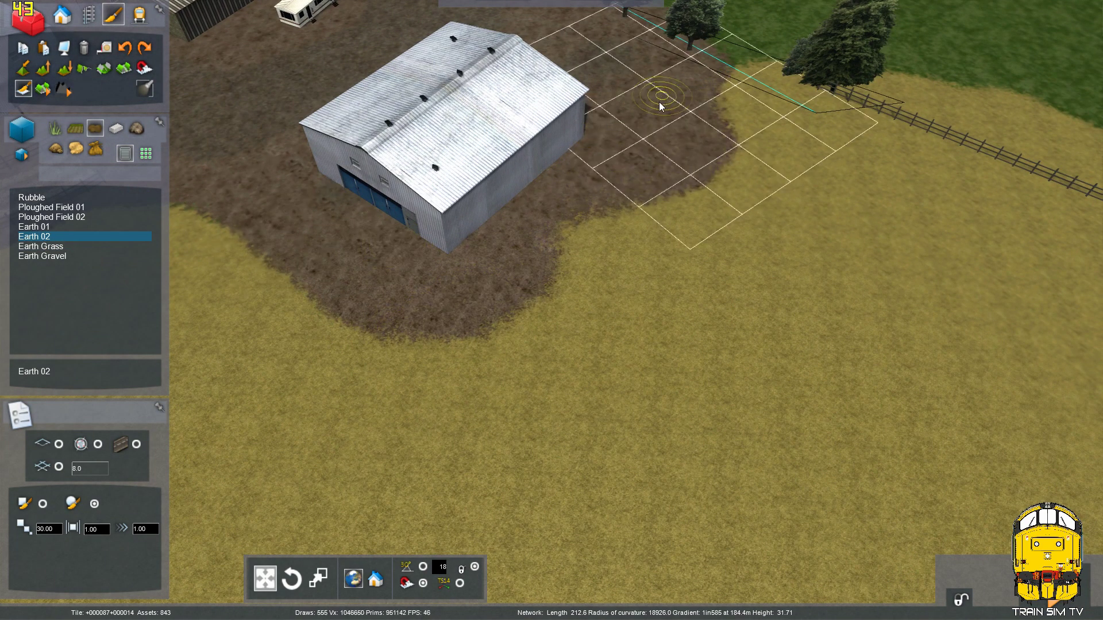
drag(594, 222, 583, 212)
Paint Grass Dry over the part of the roadside field nearest the terraced houses, undoing a stray stroke.
mouse_move(577, 212)
right_down()
mouse_move(566, 234)
mouse_move(379, 189)
mouse_move(268, 131)
right_up()
key(Left)
click(55, 129)
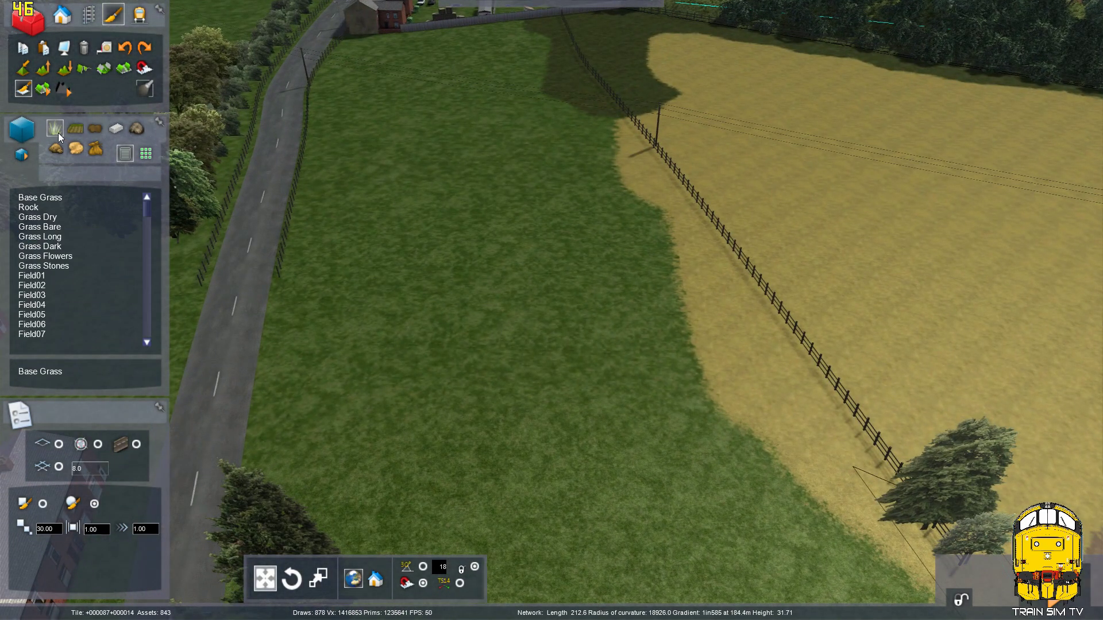
click(43, 217)
key(Left)
mouse_move(418, 226)
mouse_down()
mouse_move(500, 389)
mouse_move(578, 224)
mouse_move(689, 202)
mouse_move(742, 230)
mouse_move(601, 104)
mouse_up()
mouse_move(603, 189)
right_down()
mouse_move(617, 298)
mouse_move(582, 322)
mouse_move(588, 296)
right_up()
key(Up)
key(ctrl+z)
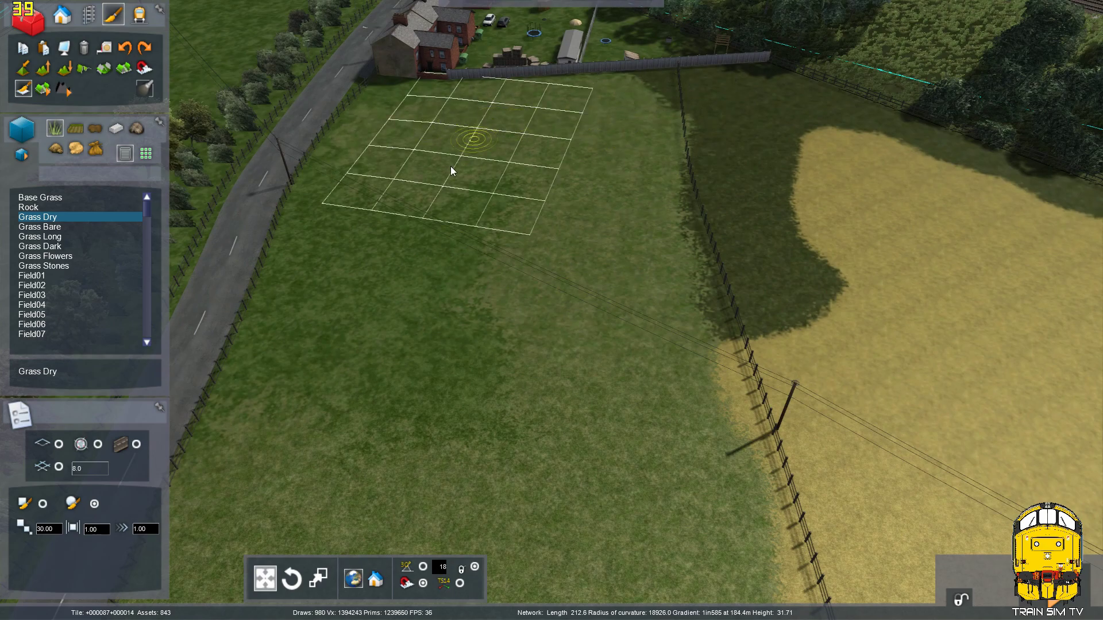
Continue Grass Dry over the rest of the roadside field down to the brick houses and trees by the farmyard.
scroll(383, 440, down, 3)
key(Down)
mouse_move(383, 435)
mouse_down()
mouse_move(480, 400)
mouse_move(557, 311)
mouse_move(620, 344)
mouse_move(629, 442)
mouse_move(637, 338)
mouse_move(475, 351)
mouse_move(389, 391)
mouse_move(425, 383)
mouse_up()
key(Down)
scroll(425, 382, up, 1)
key(Down)
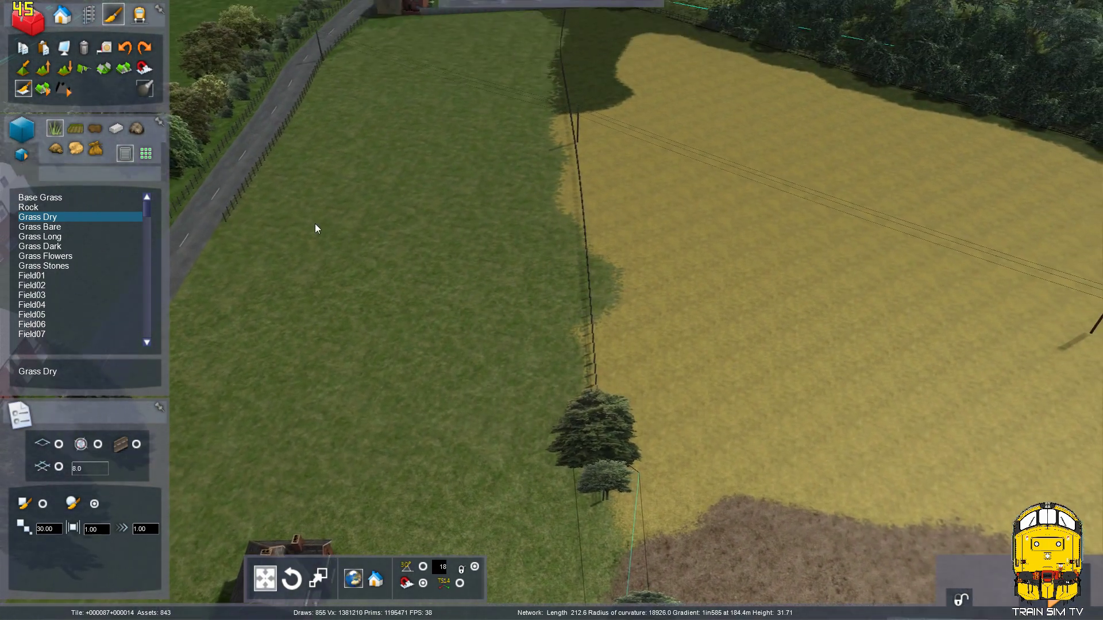
Paint Grass Dark along the fence between the roadside field and the crop field, undoing the first stroke and repainting it.
click(40, 246)
mouse_move(582, 126)
mouse_down()
mouse_move(609, 310)
mouse_move(611, 526)
mouse_up()
scroll(607, 402, down, 3)
right_drag(597, 392, 596, 307)
scroll(597, 302, up, 2)
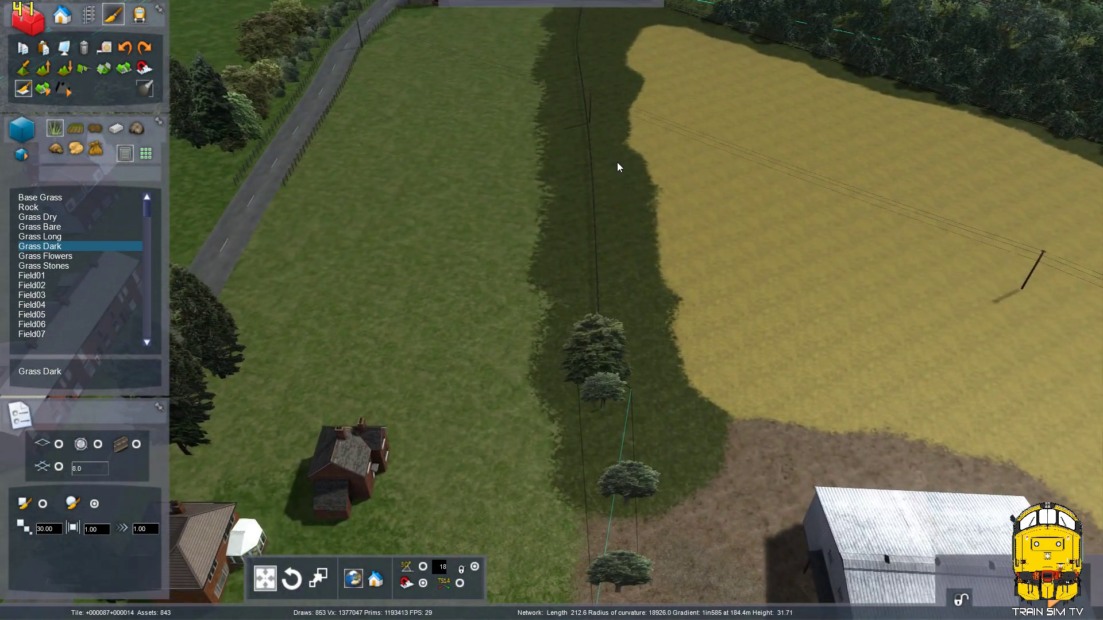
key(ctrl+z)
key(Down)
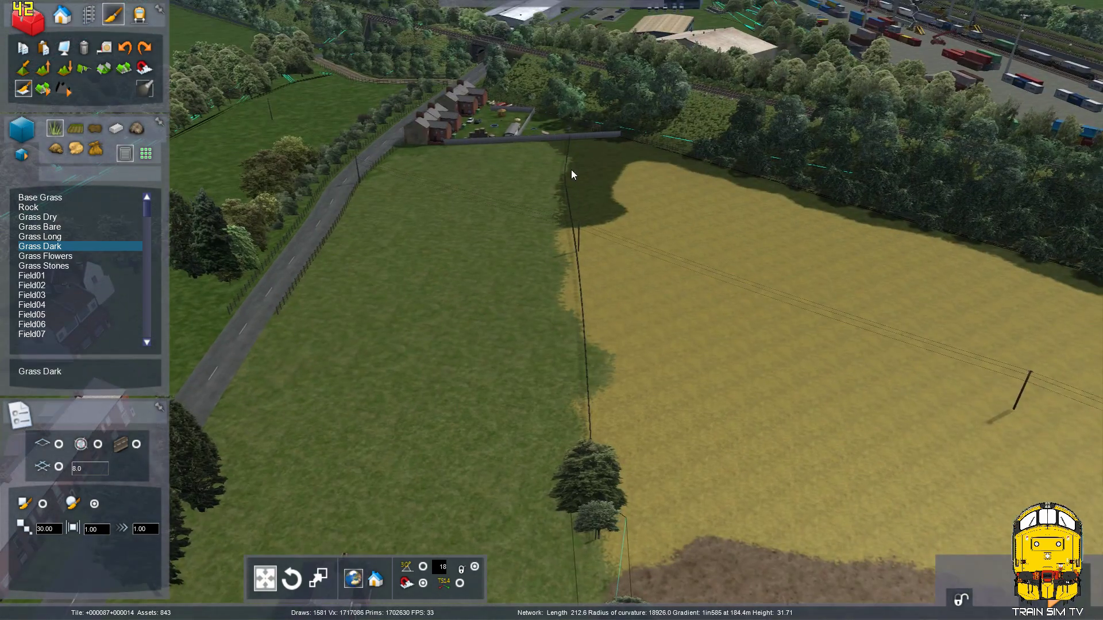
drag(577, 232, 580, 546)
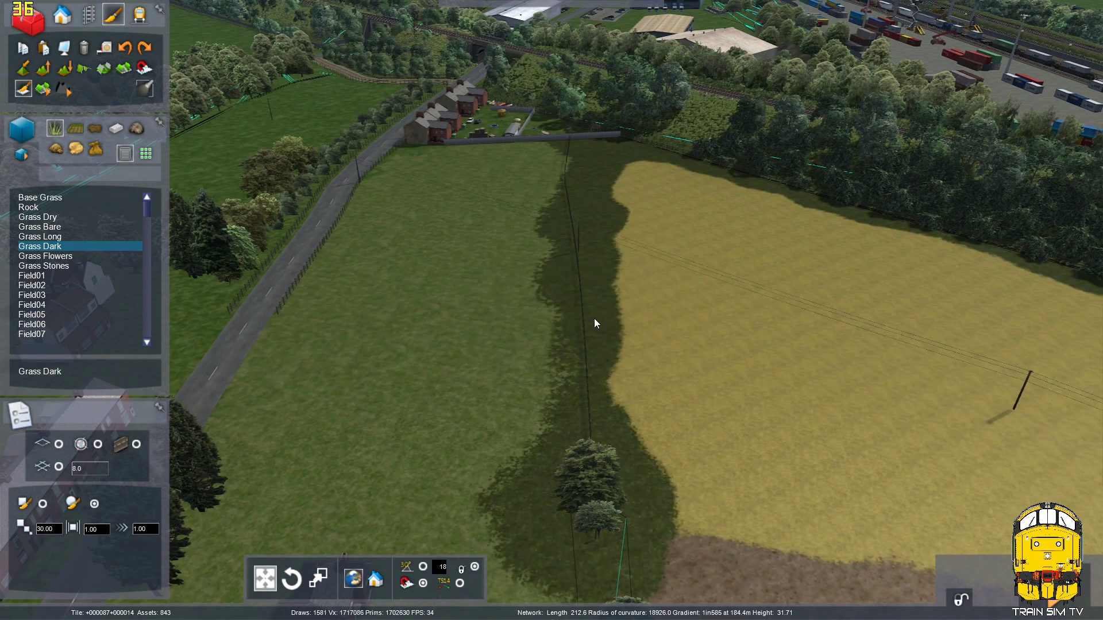
Save the changes made to the route.
key(Down)
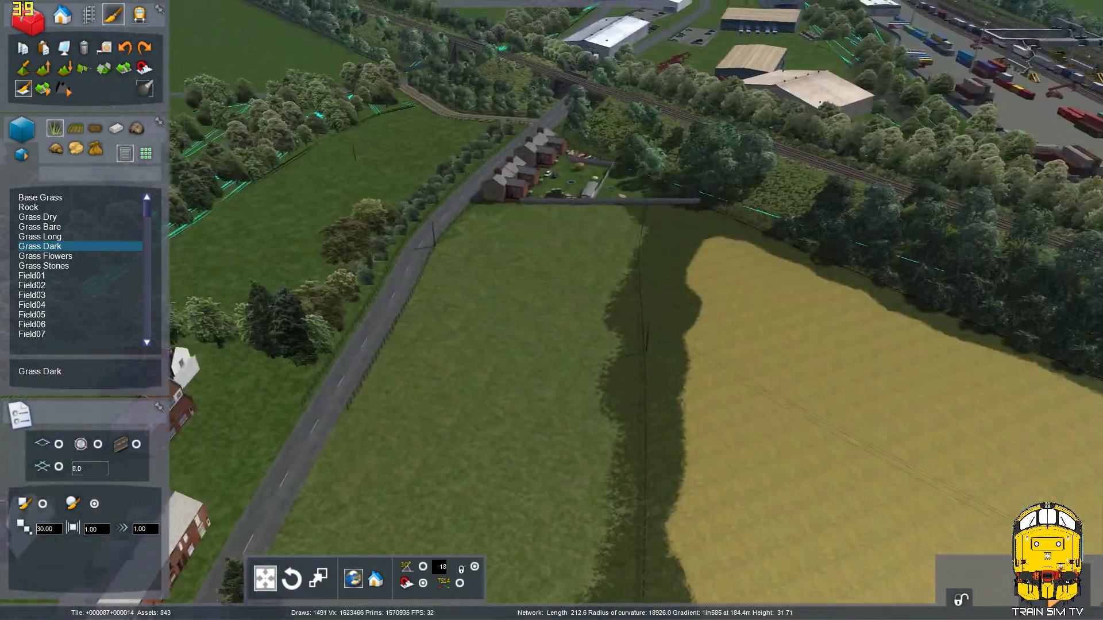
key(Up)
key(Left)
key(Up)
right_drag(538, 602, 520, 359)
key(F2)
click(478, 416)
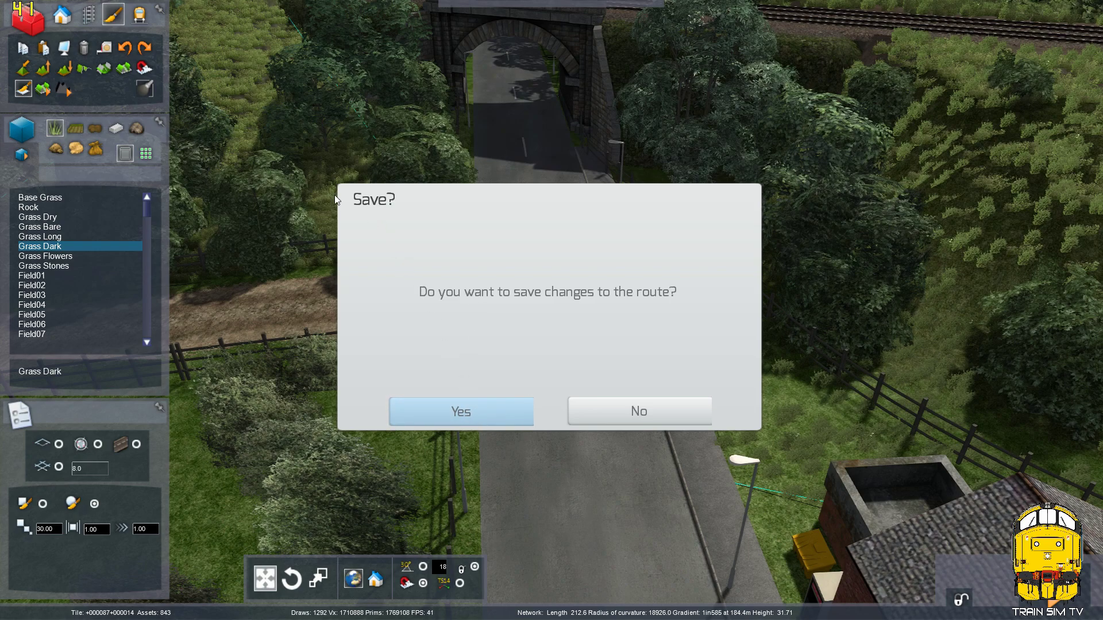
Paint Tarmac Light with brush size 15 over the roadside ground beside the brick bunker at the end of the terraced houses.
key(Up)
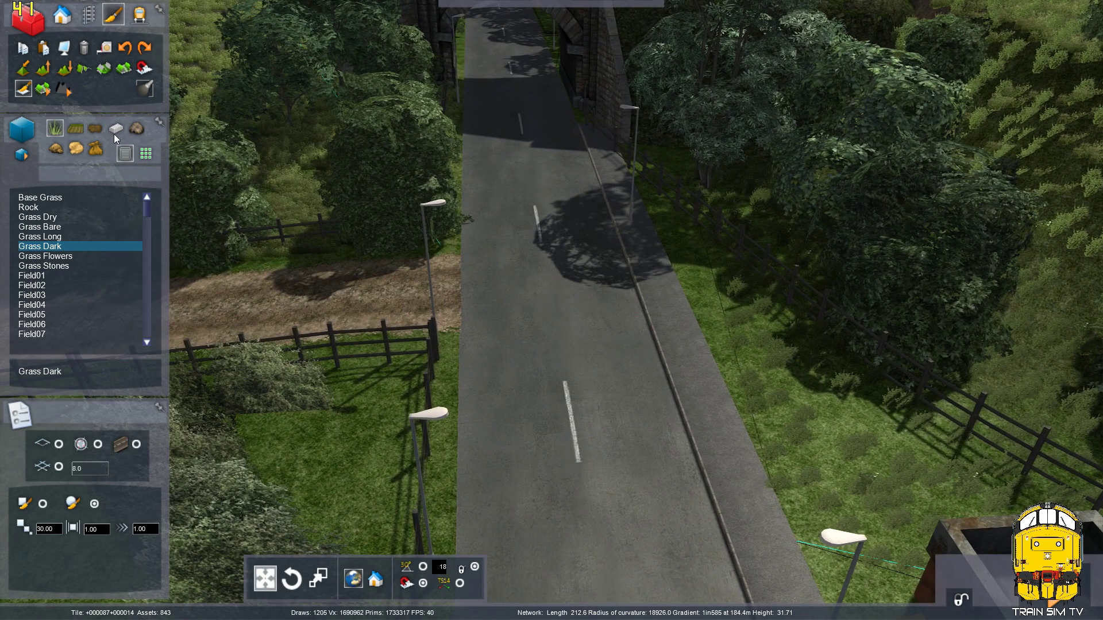
click(116, 129)
click(49, 197)
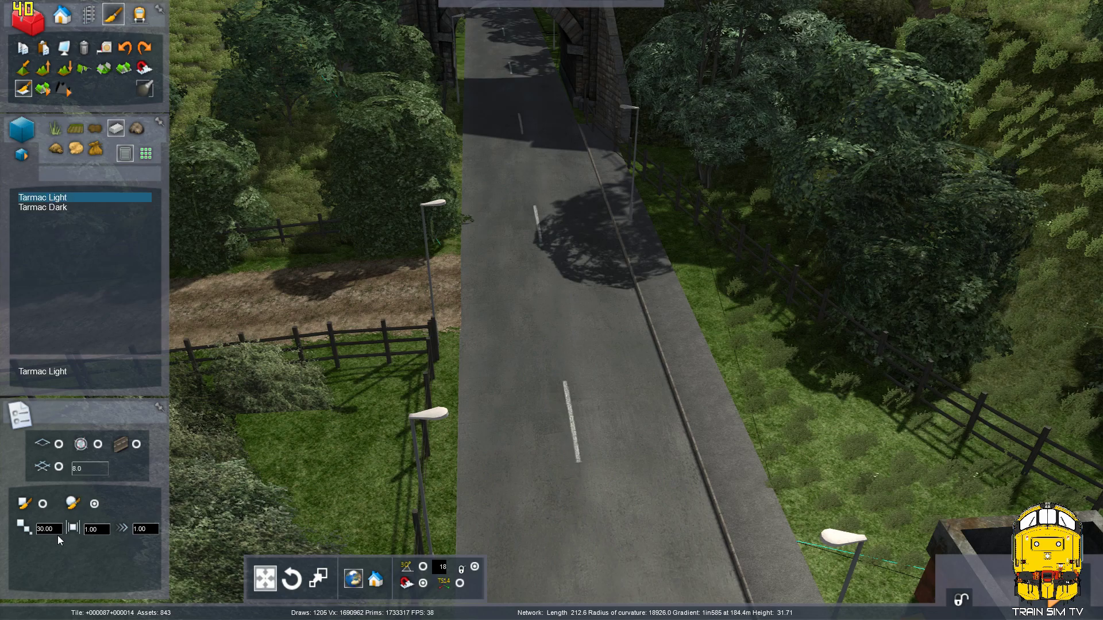
key(Down)
right_drag(724, 368, 548, 368)
drag(367, 270, 643, 342)
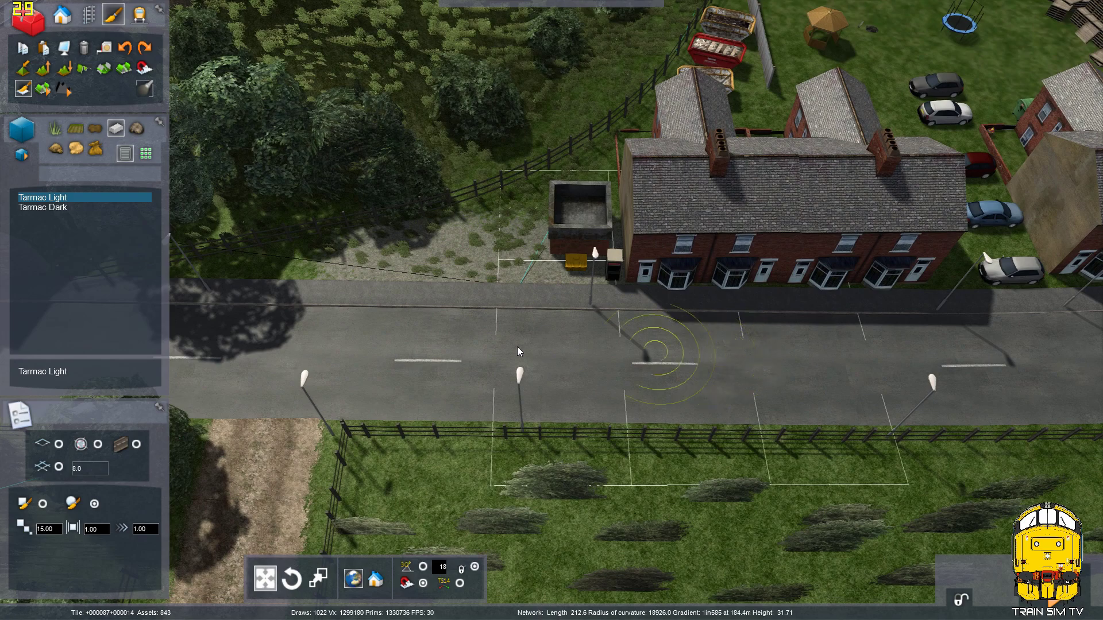
key(Left)
key(Down)
drag(390, 317, 323, 307)
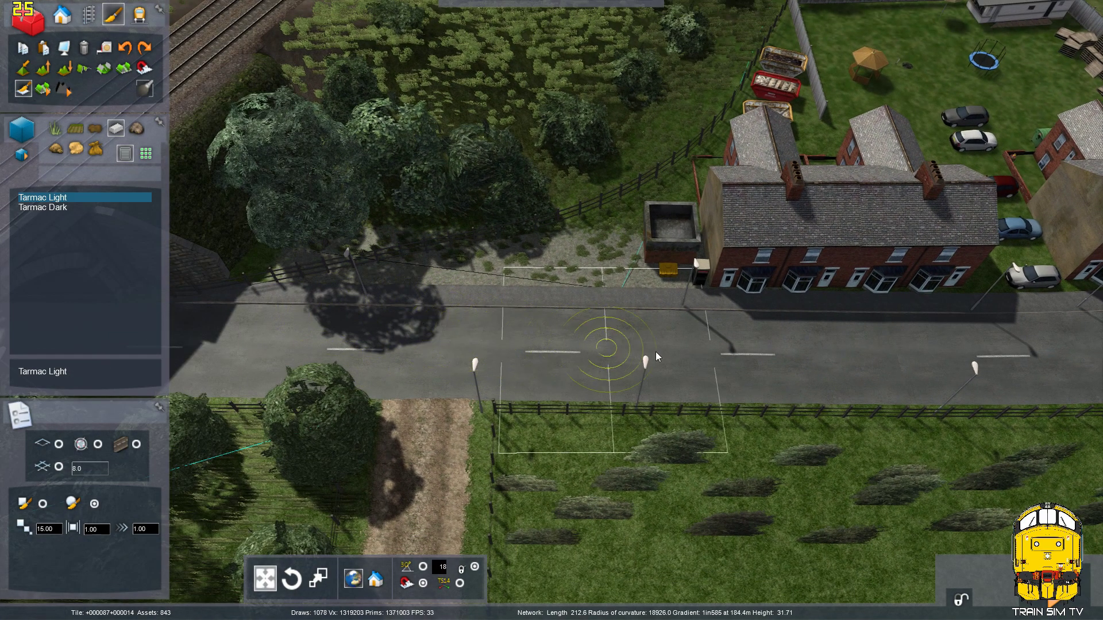
Continue Tarmac Light along both fenced road verges, past the terraced houses and down toward the farm.
key(Right)
mouse_move(702, 385)
mouse_down()
mouse_move(439, 386)
mouse_move(560, 335)
mouse_move(640, 361)
mouse_up()
key(Right)
key(Right)
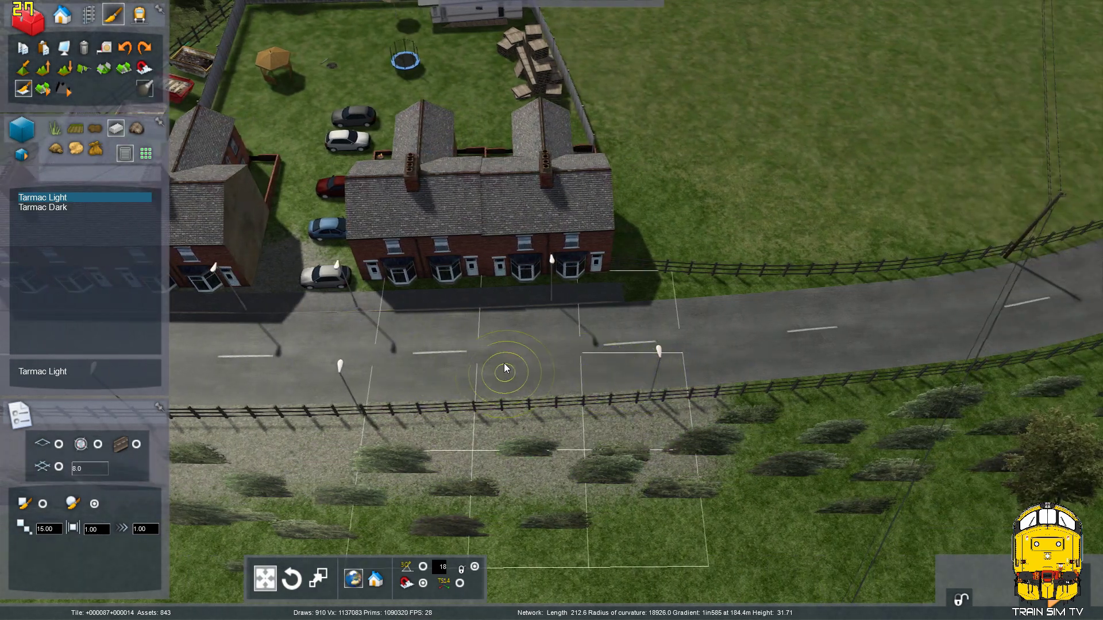
key(Right)
key(Right)
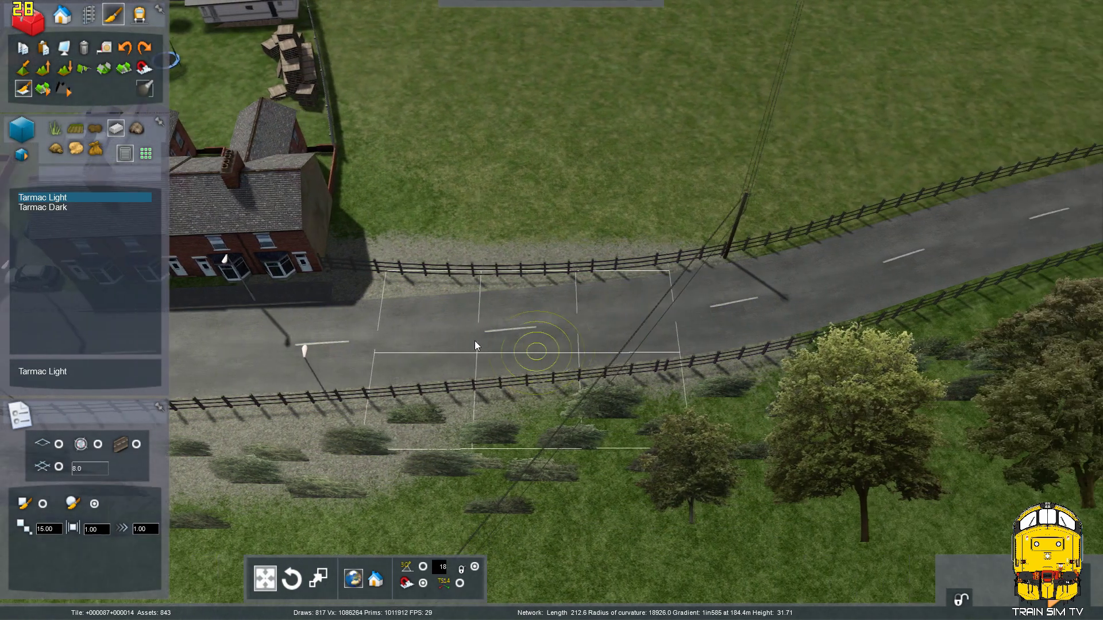
mouse_move(1028, 235)
right_down()
mouse_move(836, 257)
mouse_move(578, 171)
right_up()
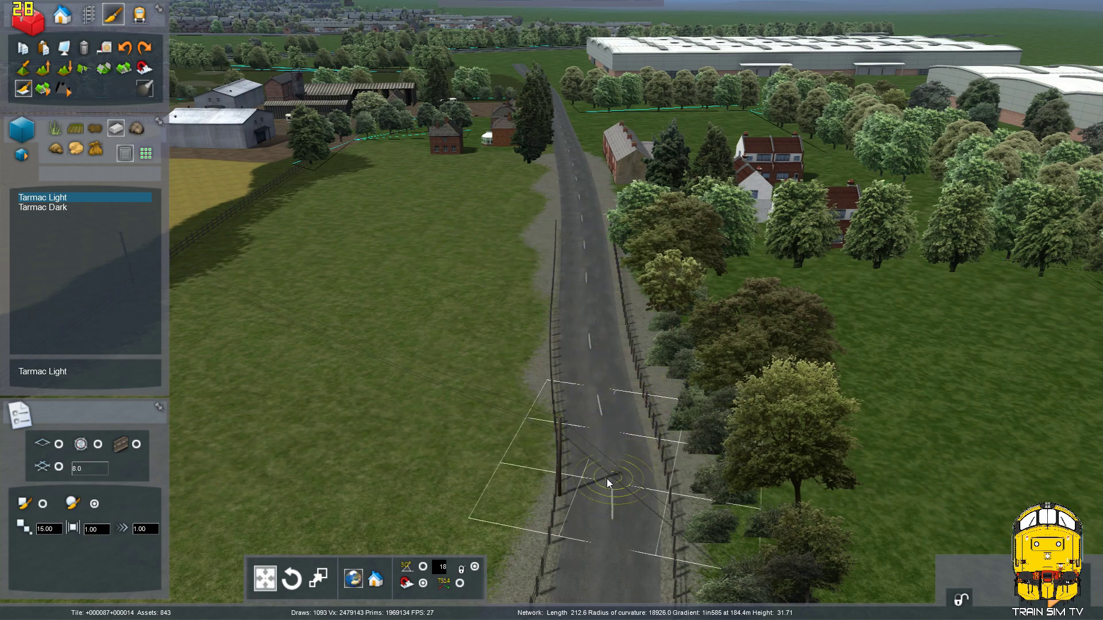
click(535, 415)
Paint Tarmac Light over the yard behind the terraced houses, around the parked cars, skips and brick bunker.
key(Down)
key(Down)
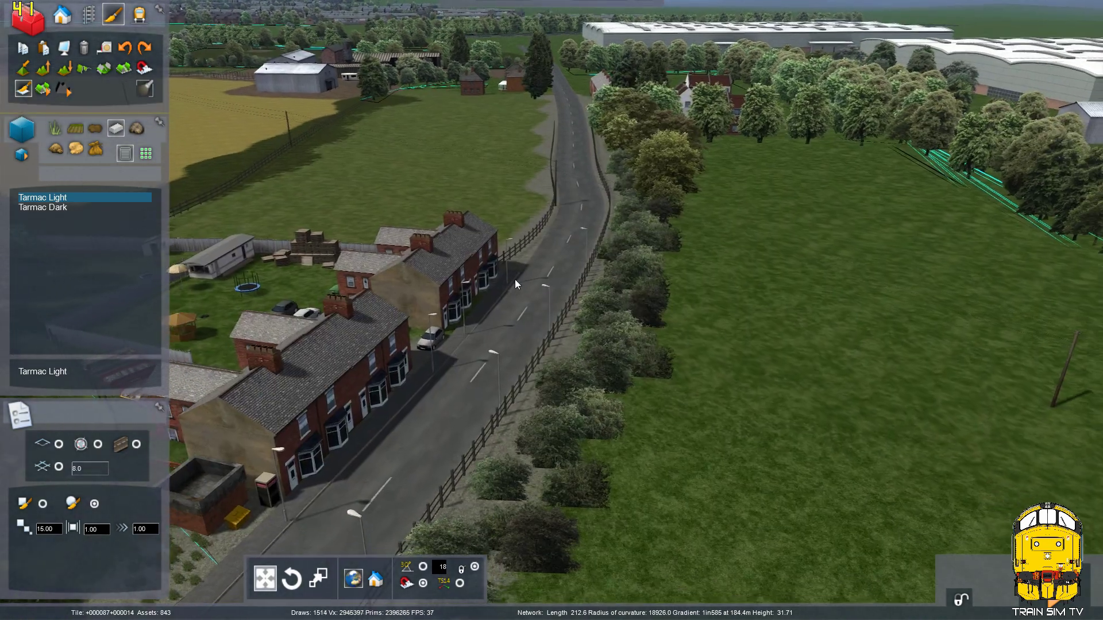
key(Up)
right_drag(518, 283, 453, 367)
right_drag(609, 345, 569, 341)
key(Right)
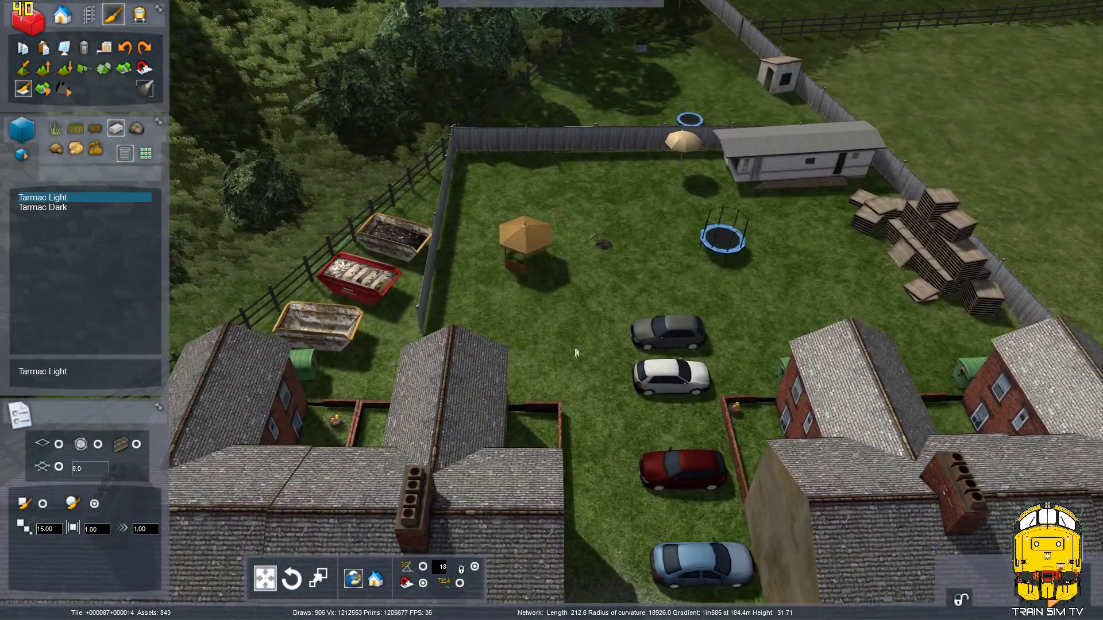
mouse_move(667, 454)
mouse_down()
mouse_move(644, 328)
mouse_move(856, 295)
mouse_move(905, 267)
mouse_move(812, 188)
mouse_move(601, 186)
mouse_move(536, 220)
mouse_move(557, 336)
mouse_move(609, 361)
mouse_up()
right_drag(629, 364, 633, 361)
key(Left)
mouse_move(633, 361)
mouse_down()
mouse_move(474, 478)
mouse_move(582, 267)
mouse_move(541, 316)
mouse_up()
right_drag(541, 316, 533, 379)
key(Down)
mouse_move(532, 397)
mouse_down()
mouse_move(497, 429)
mouse_move(361, 459)
mouse_up()
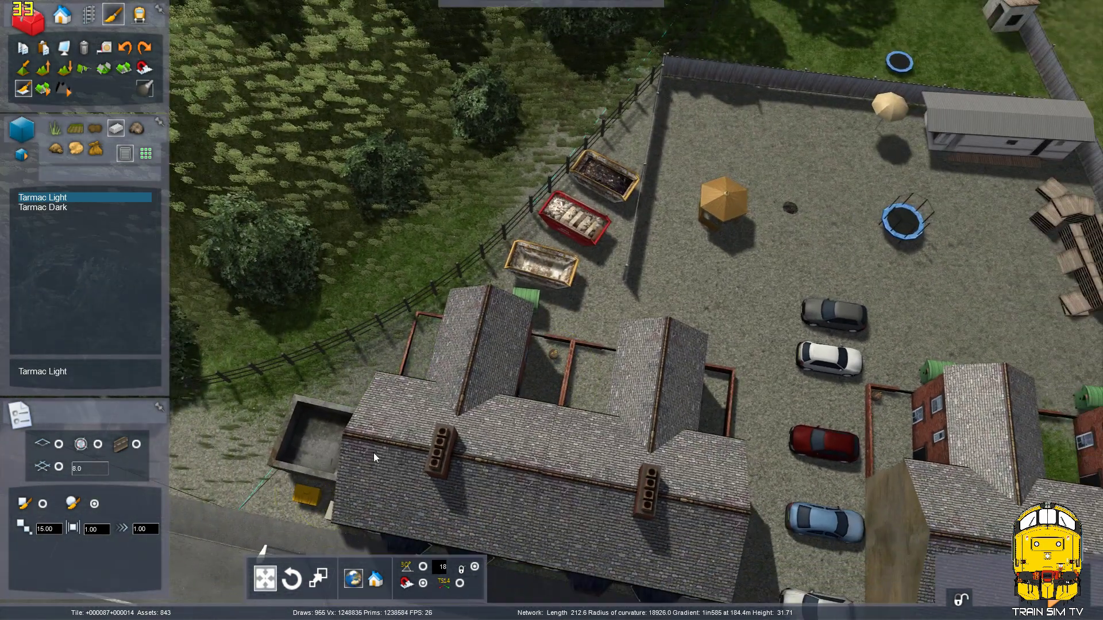
Paint Grass Dark over the fenced garden behind the yard, around the trampoline, trees and inside edge of the yard fence.
key(Up)
right_drag(651, 332, 704, 270)
key(Up)
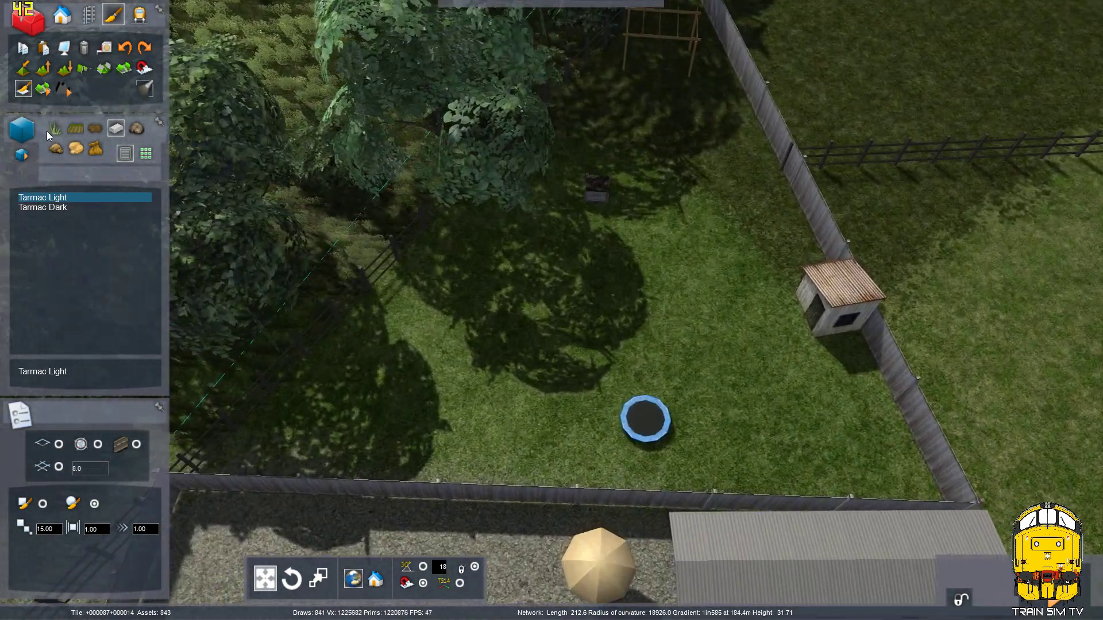
click(54, 127)
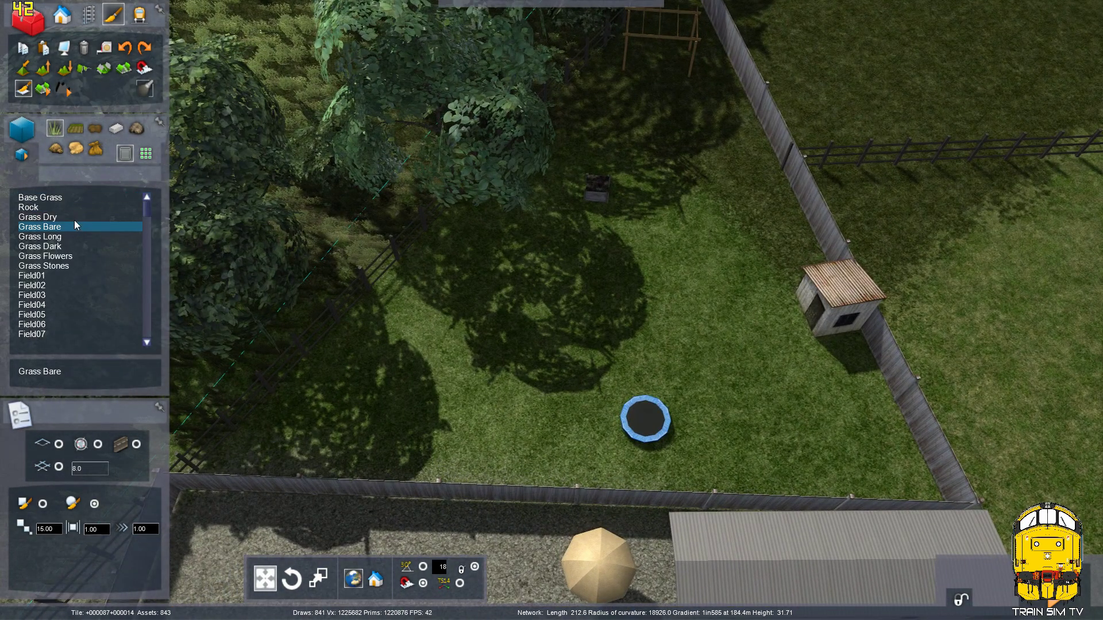
click(63, 246)
mouse_move(443, 326)
mouse_down()
mouse_move(648, 353)
mouse_move(734, 381)
mouse_move(334, 402)
mouse_move(375, 405)
mouse_up()
key(Down)
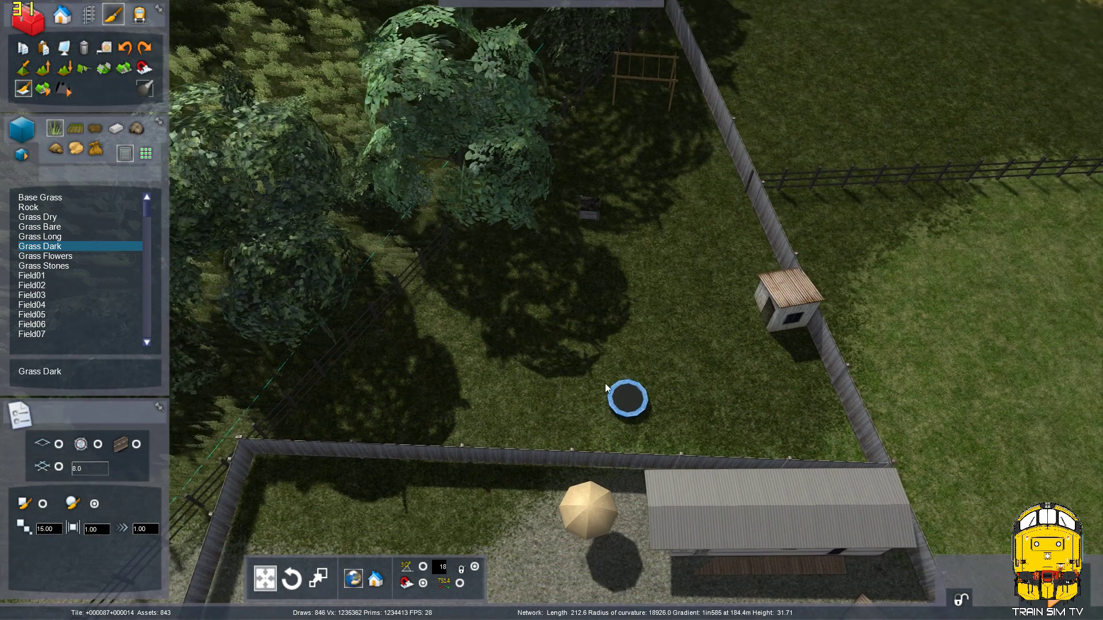
key(Down)
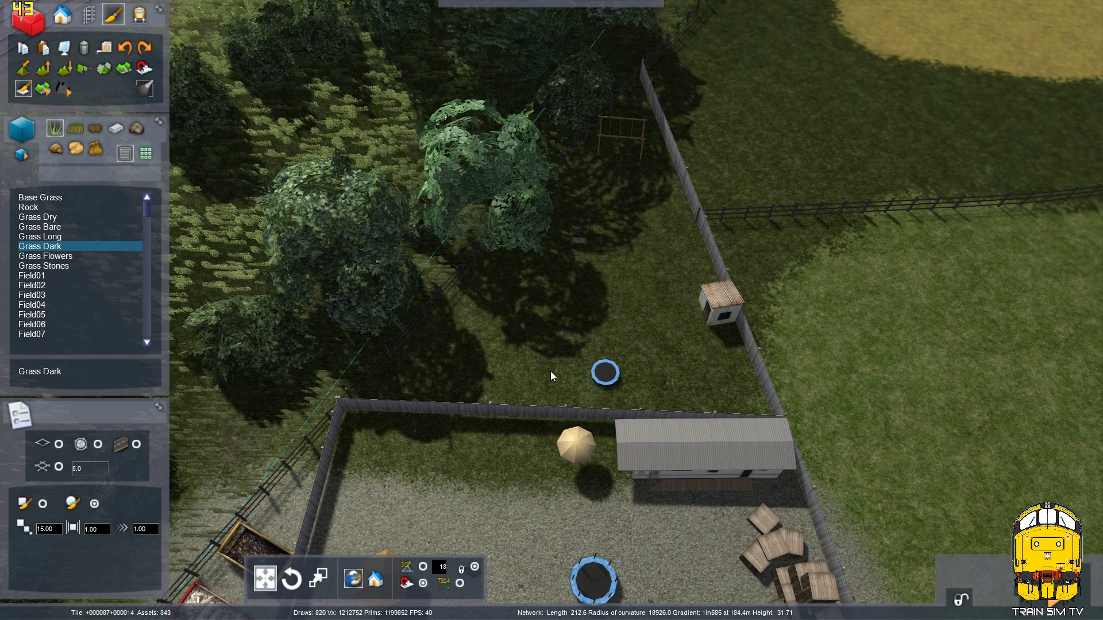
Dab Grass Dark on the field edge along the garden fence by the small shed.
key(Up)
key(Right)
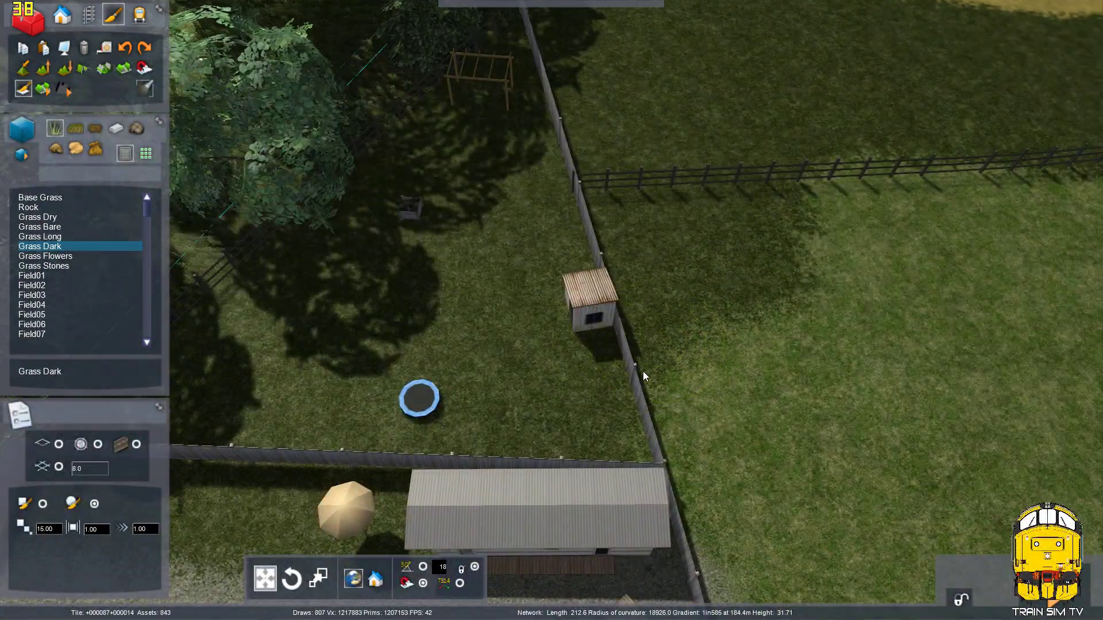
click(656, 387)
right_drag(656, 387, 626, 339)
Examine the tree line, railway embankment and crop field from above.
key(Up)
mouse_move(598, 236)
right_down()
mouse_move(546, 195)
mouse_move(454, 166)
mouse_move(660, 164)
mouse_move(609, 140)
right_up()
key(Down)
mouse_move(591, 260)
right_down()
mouse_move(500, 281)
mouse_move(546, 253)
mouse_move(591, 261)
right_up()
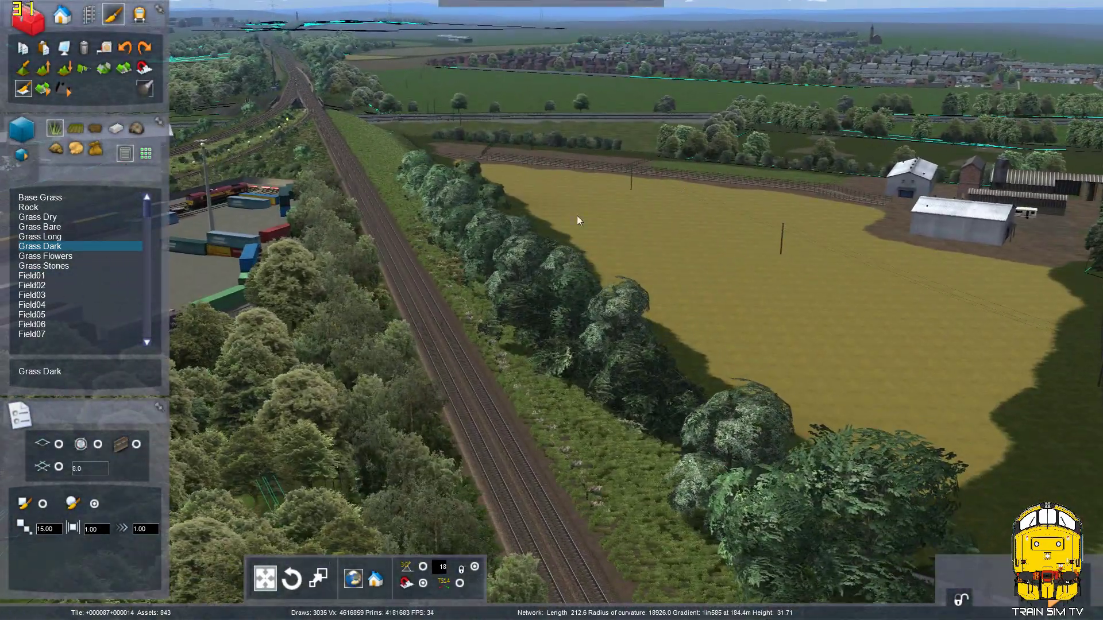
key(Up)
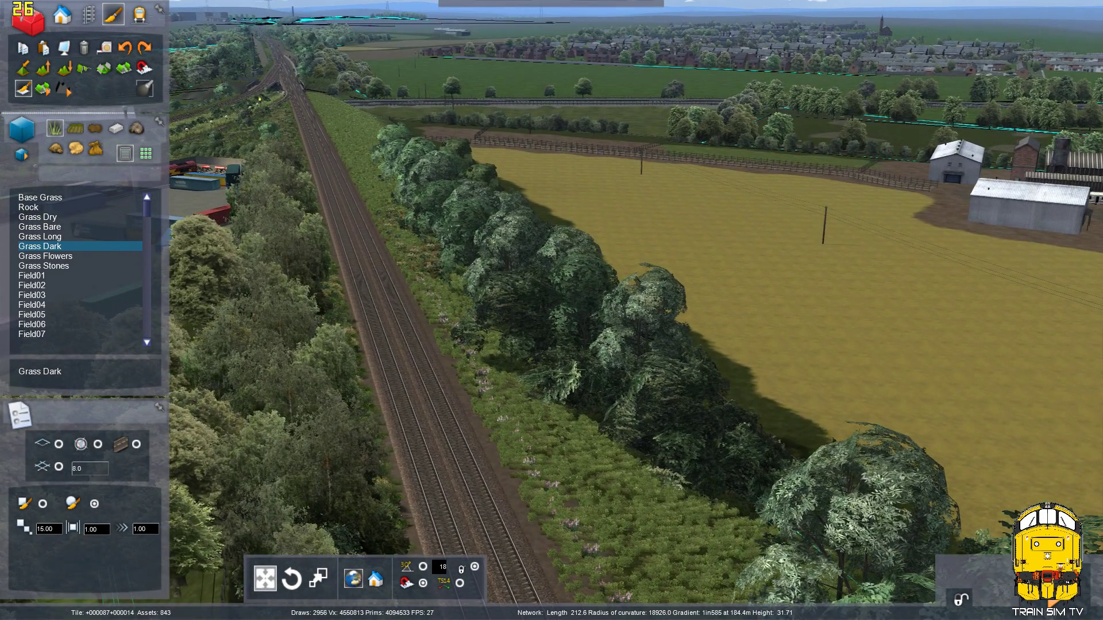
right_drag(946, 234, 899, 178)
right_drag(806, 229, 882, 228)
key(Down)
key(Up)
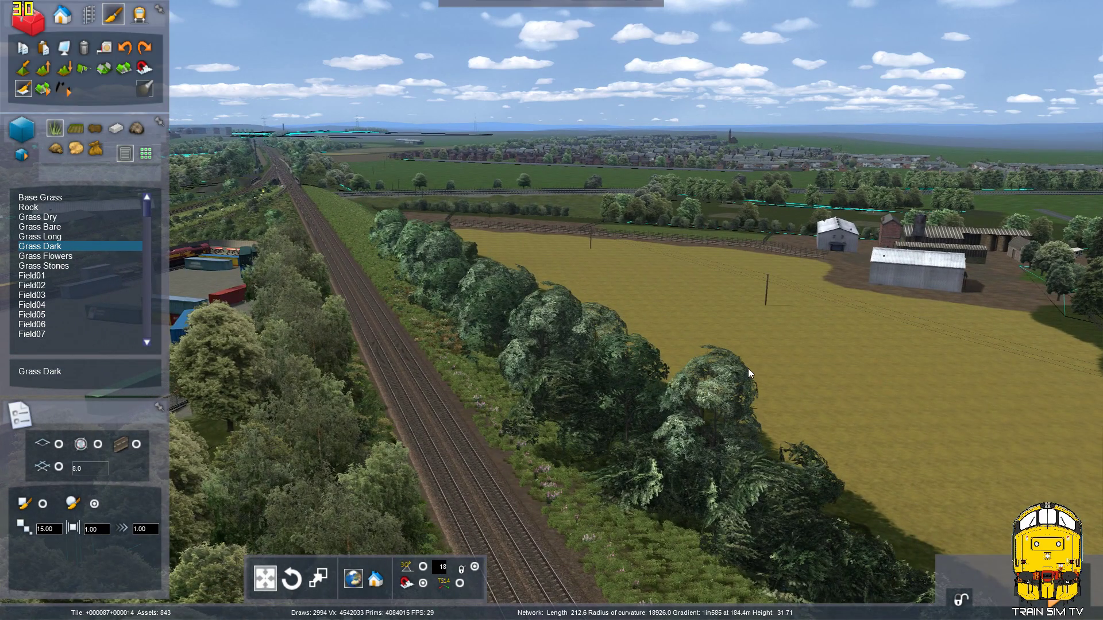
key(Right)
mouse_move(494, 259)
right_down()
mouse_move(568, 280)
mouse_move(494, 279)
mouse_move(503, 302)
mouse_move(497, 258)
right_up()
Paint Earth 02 with brush size 10 around the base of the utility pole in the crop field.
key(Up)
key(Up)
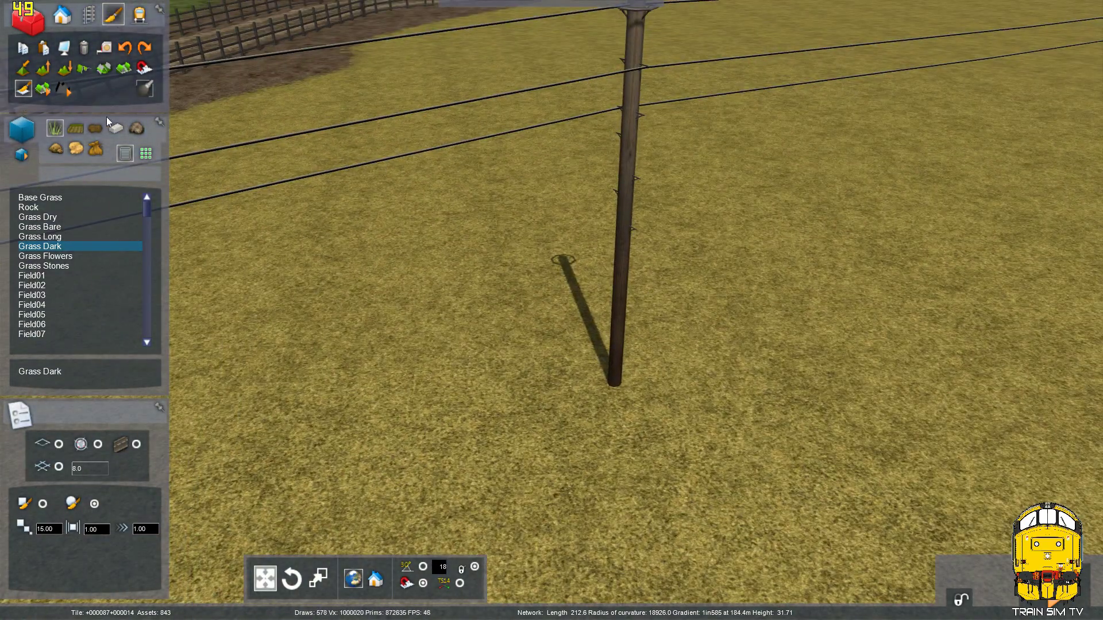
click(95, 129)
key(Down)
right_drag(506, 328, 575, 324)
key(Left)
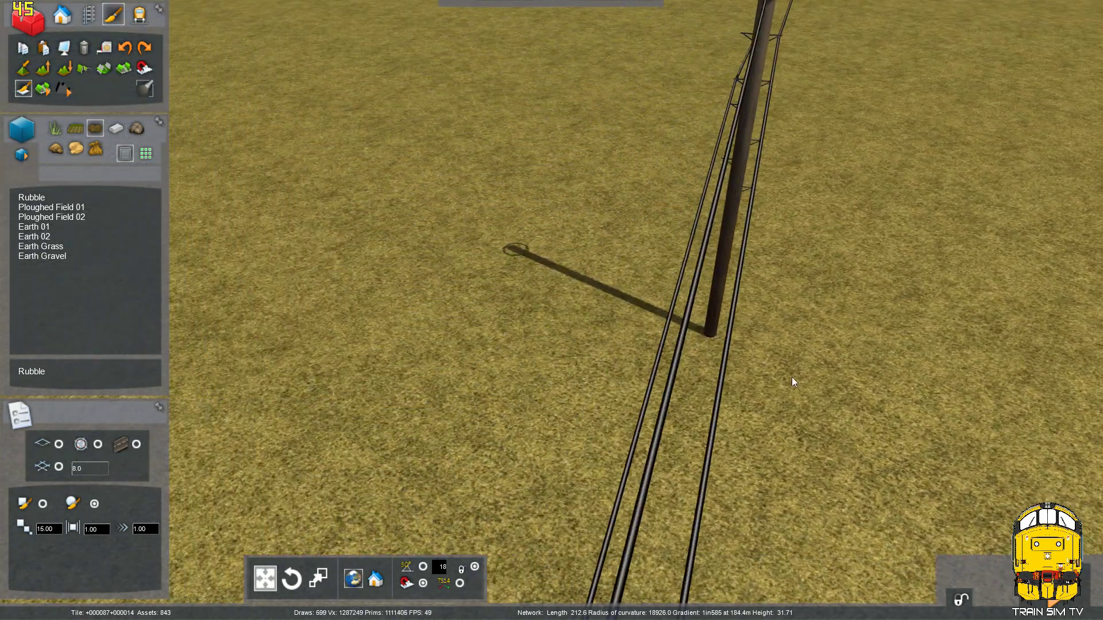
right_drag(792, 377, 367, 307)
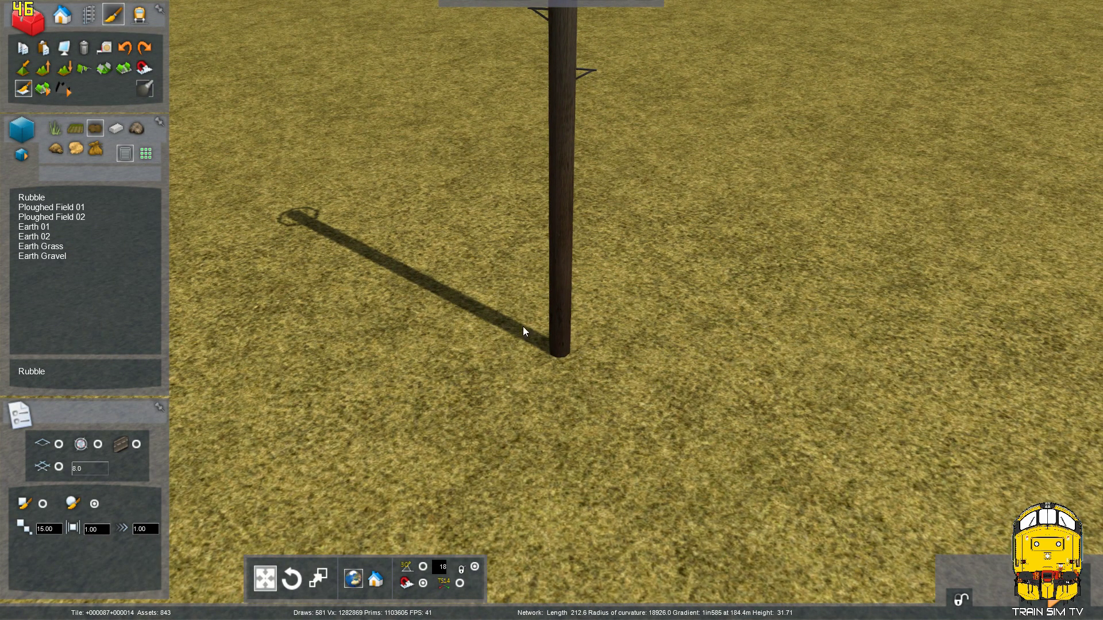
click(35, 236)
double_click(56, 528)
text(10)
key(Return)
mouse_move(579, 352)
mouse_down()
mouse_move(563, 386)
mouse_move(651, 292)
mouse_move(650, 253)
mouse_move(490, 268)
mouse_up()
scroll(650, 264, down, 10)
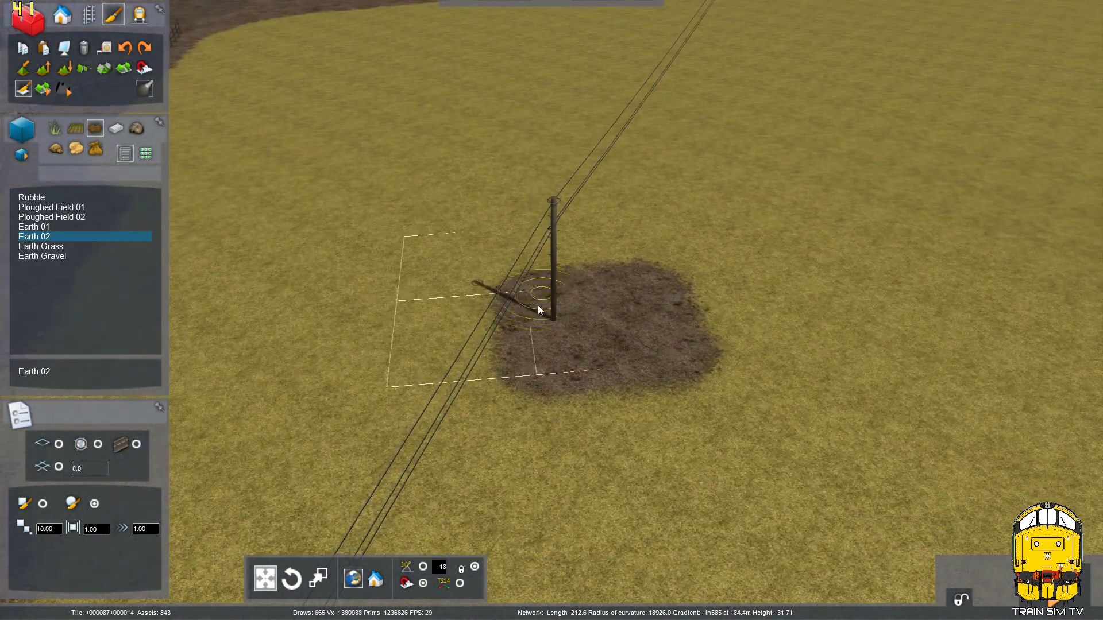
Undo the last Earth 02 strokes by the utility pole and repaint a patch around its base.
key(ctrl+z)
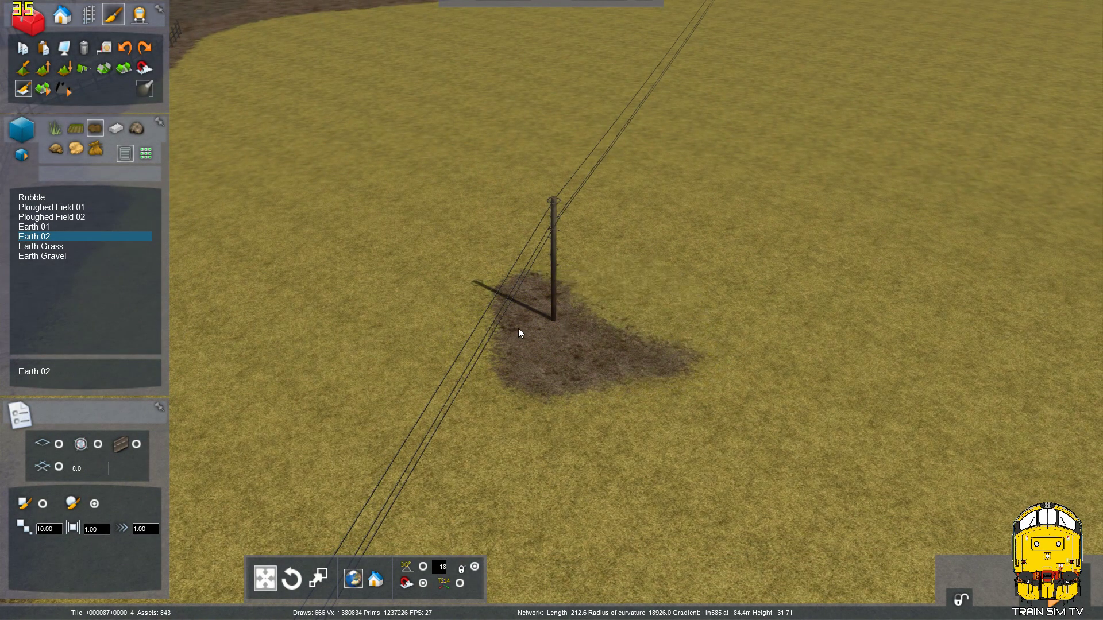
key(ctrl+z)
key(ctrl+z)
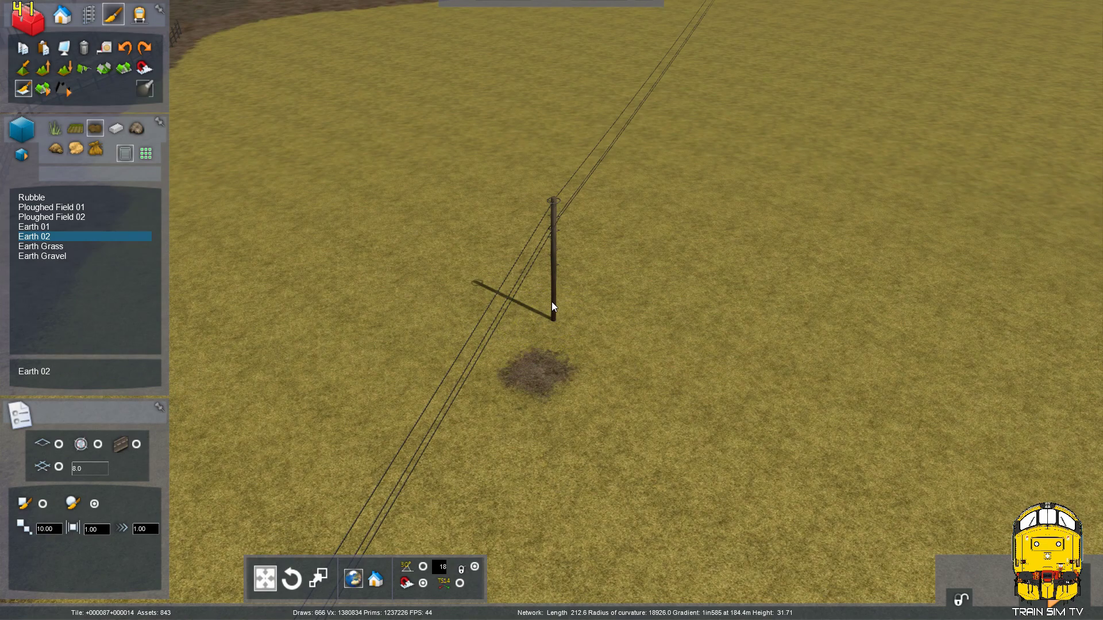
mouse_move(643, 280)
mouse_down()
mouse_move(557, 292)
mouse_move(550, 331)
mouse_move(585, 320)
mouse_up()
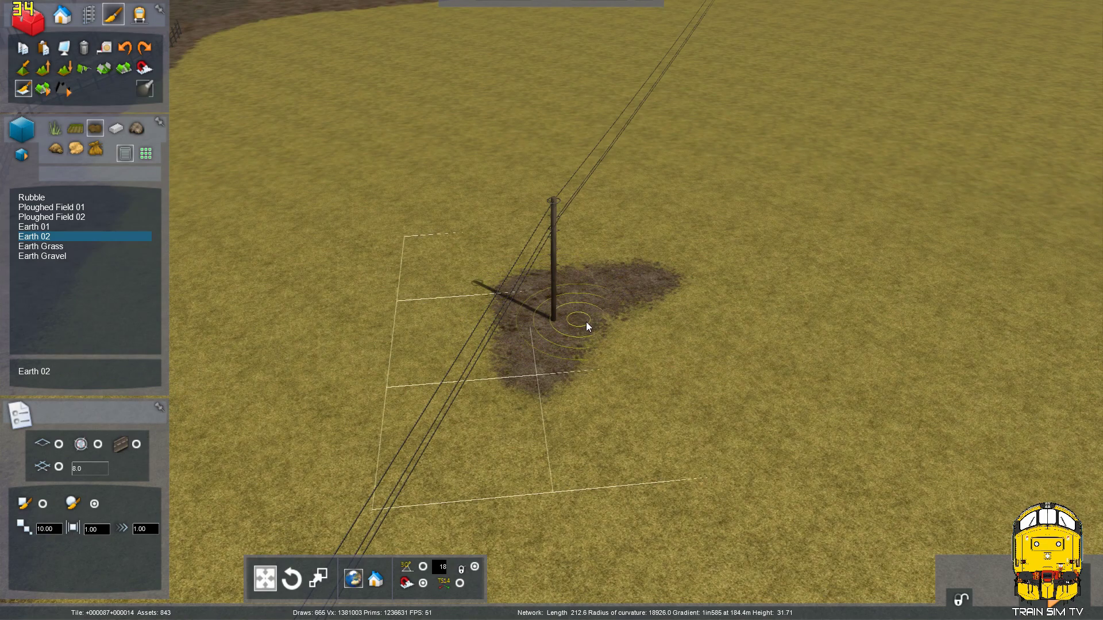
Paint an Earth 02 patch around the base of the next utility pole in the crop field.
scroll(584, 255, down, 5)
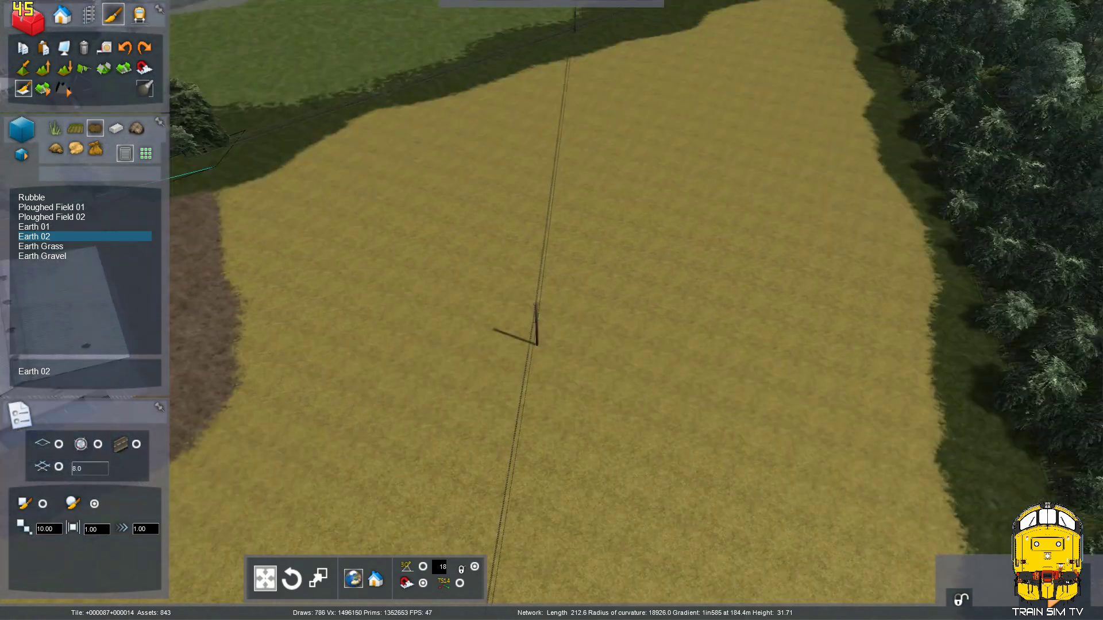
scroll(585, 308, up, 5)
mouse_move(770, 327)
mouse_down()
mouse_move(550, 323)
mouse_move(619, 340)
mouse_move(616, 353)
mouse_up()
Examine the crop field and its bare-earth pole patches from ground level and from above the railway.
mouse_move(616, 354)
right_down()
mouse_move(649, 328)
mouse_move(665, 213)
mouse_move(665, 329)
mouse_move(665, 229)
mouse_move(586, 329)
mouse_move(563, 339)
right_up()
key(Up)
key(Right)
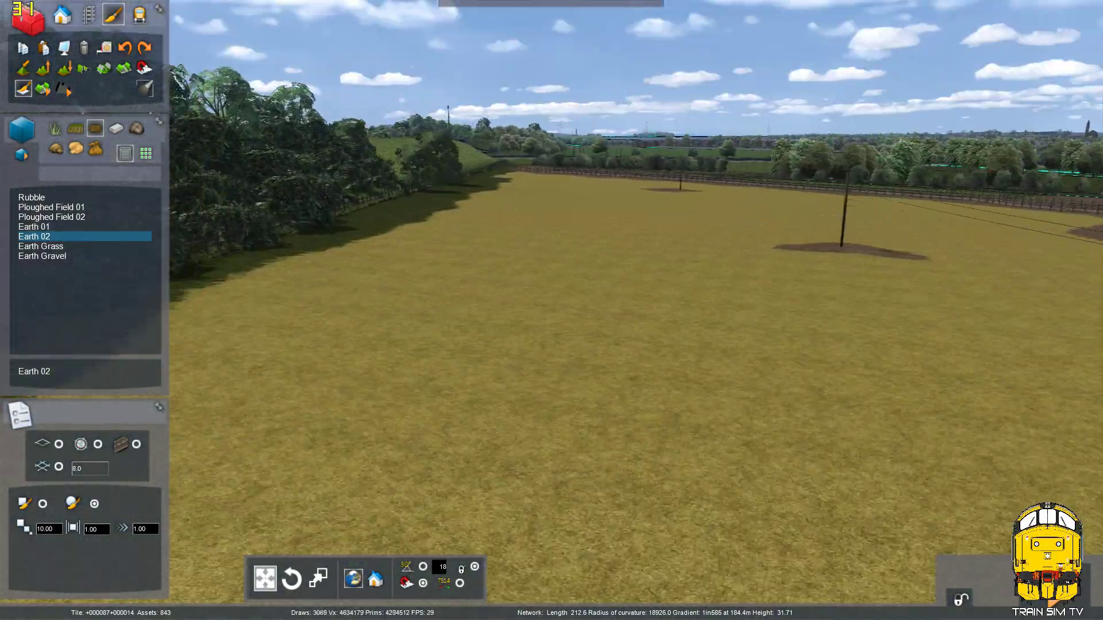
right_drag(718, 449, 886, 495)
right_drag(706, 367, 605, 389)
key(Up)
right_drag(517, 389, 908, 380)
key(Right)
key(Down)
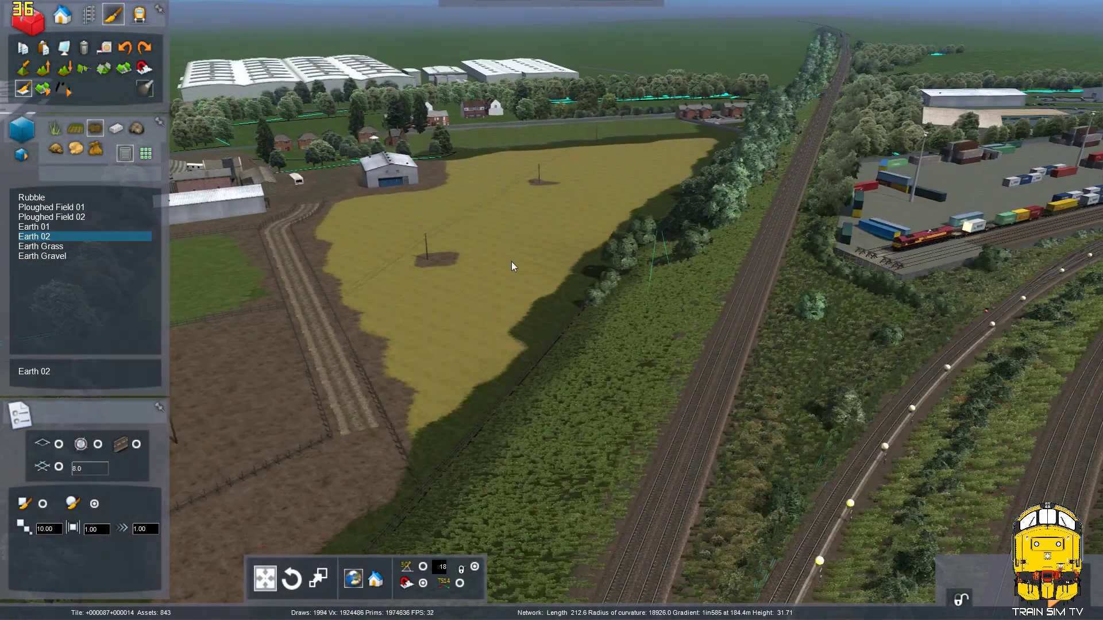
key(Up)
right_drag(391, 352, 477, 367)
Inspect the painted farmyard, dirt track, field edges and pole bases from several viewpoints.
key(Up)
key(Up)
key(Down)
key(Left)
key(Left)
key(Up)
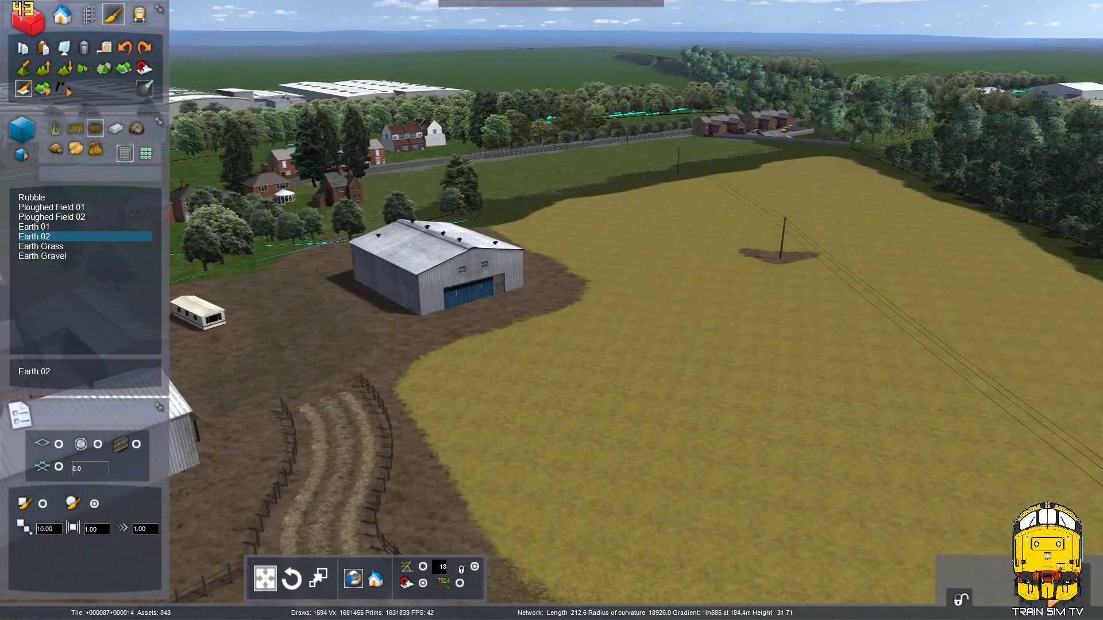
key(Up)
key(Right)
right_drag(643, 339, 575, 330)
key(Down)
key(Down)
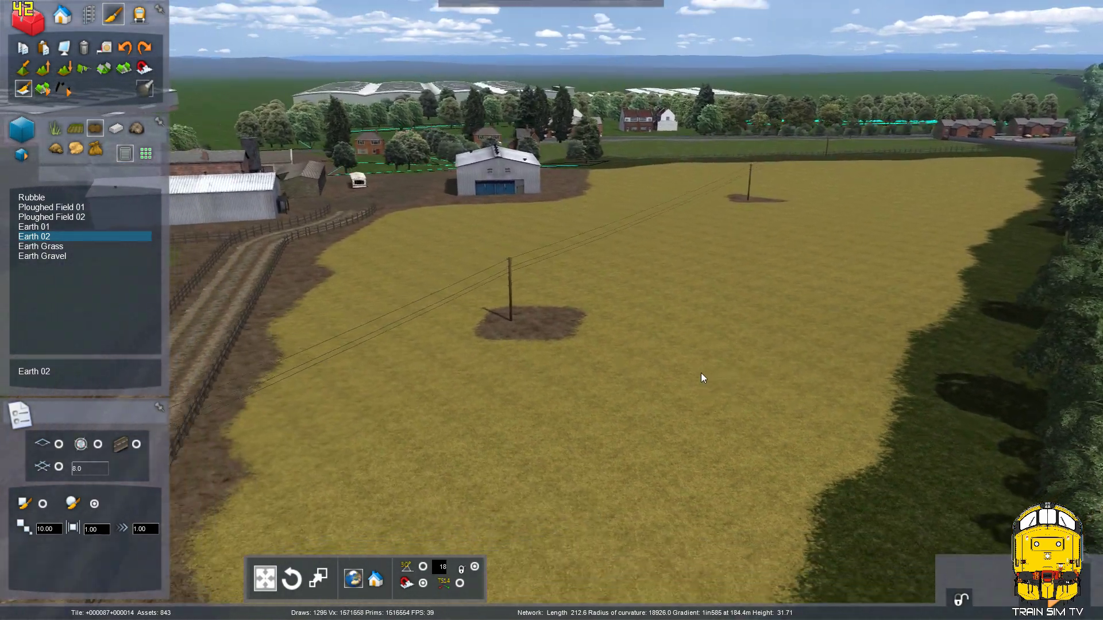
key(Left)
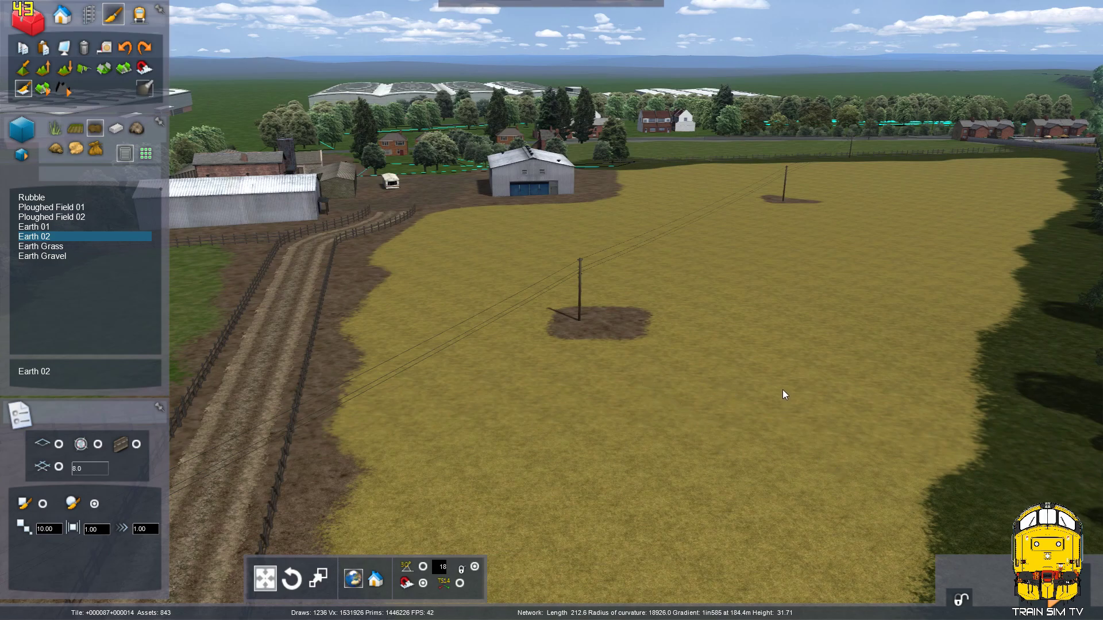
key(Up)
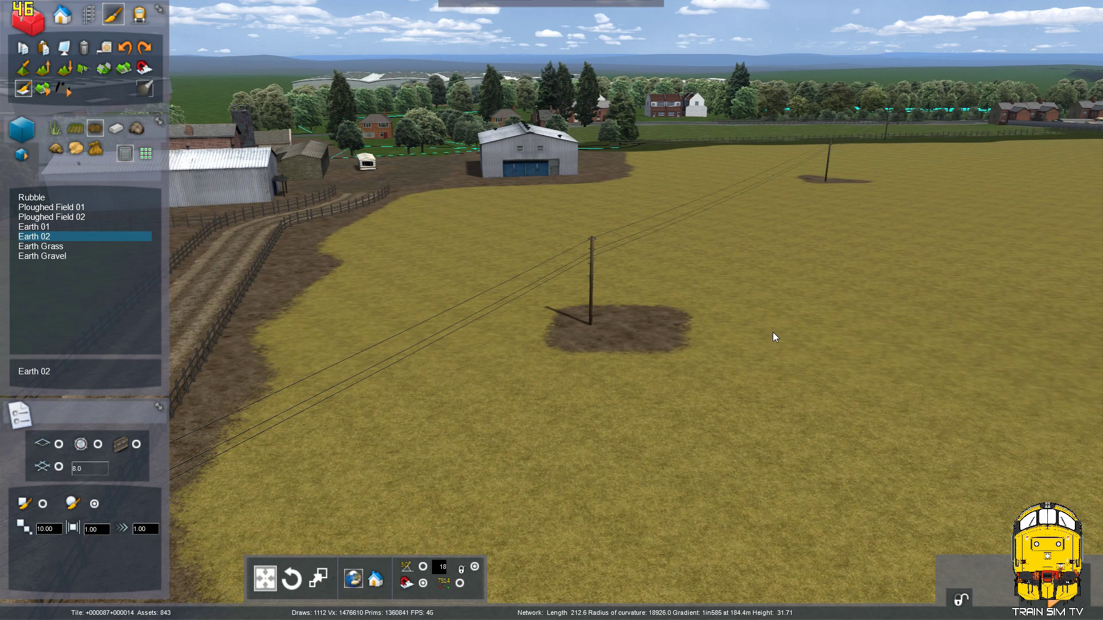
scroll(774, 332, up, 4)
key(Up)
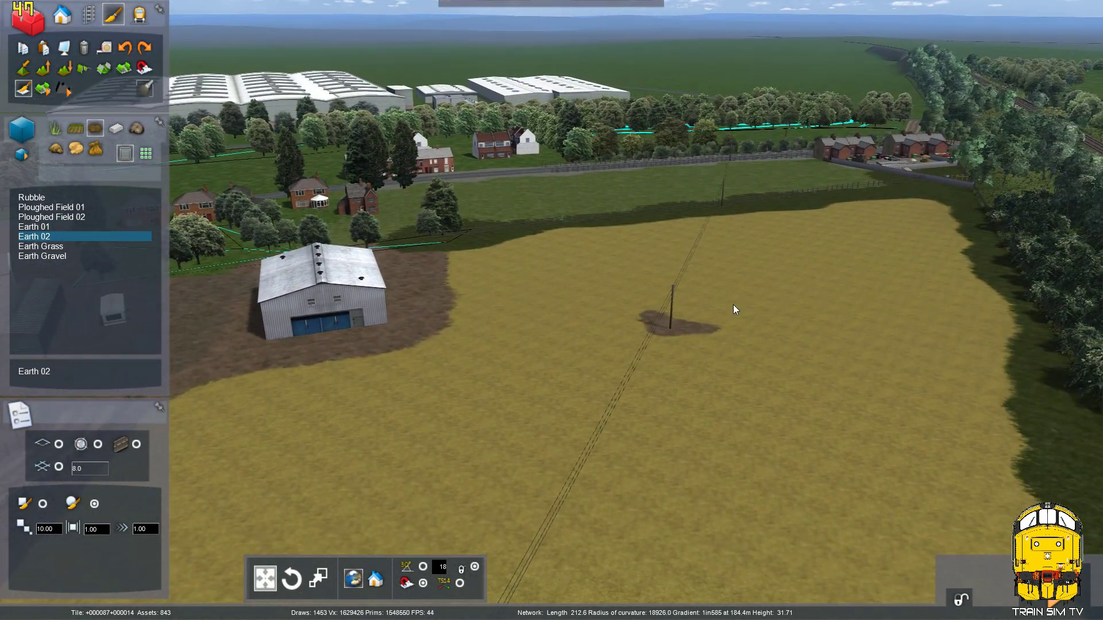
key(Up)
key(Up)
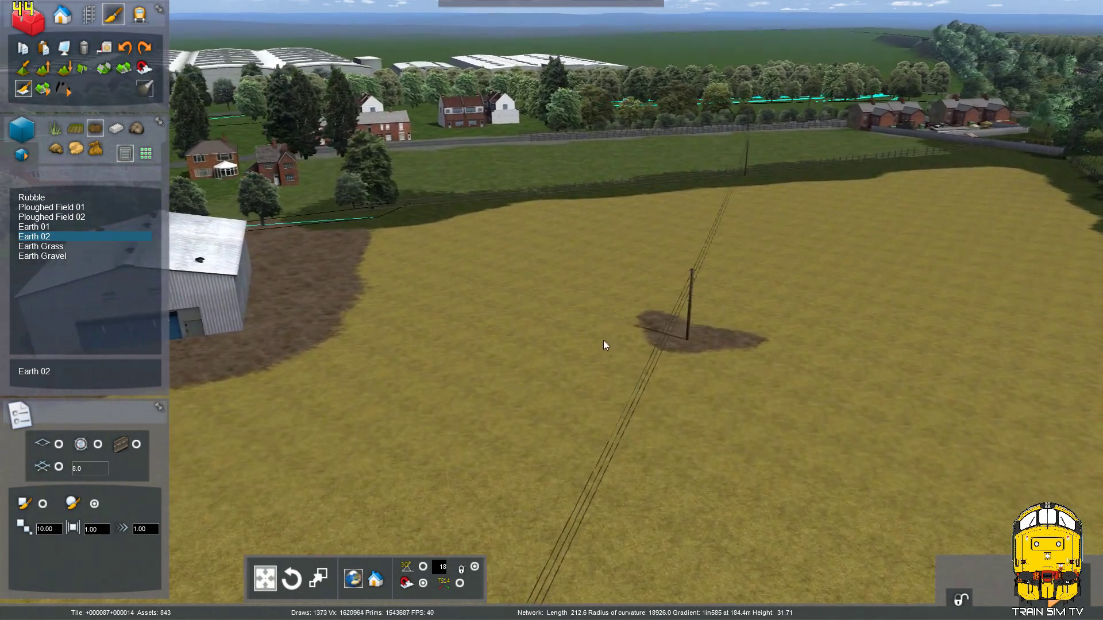